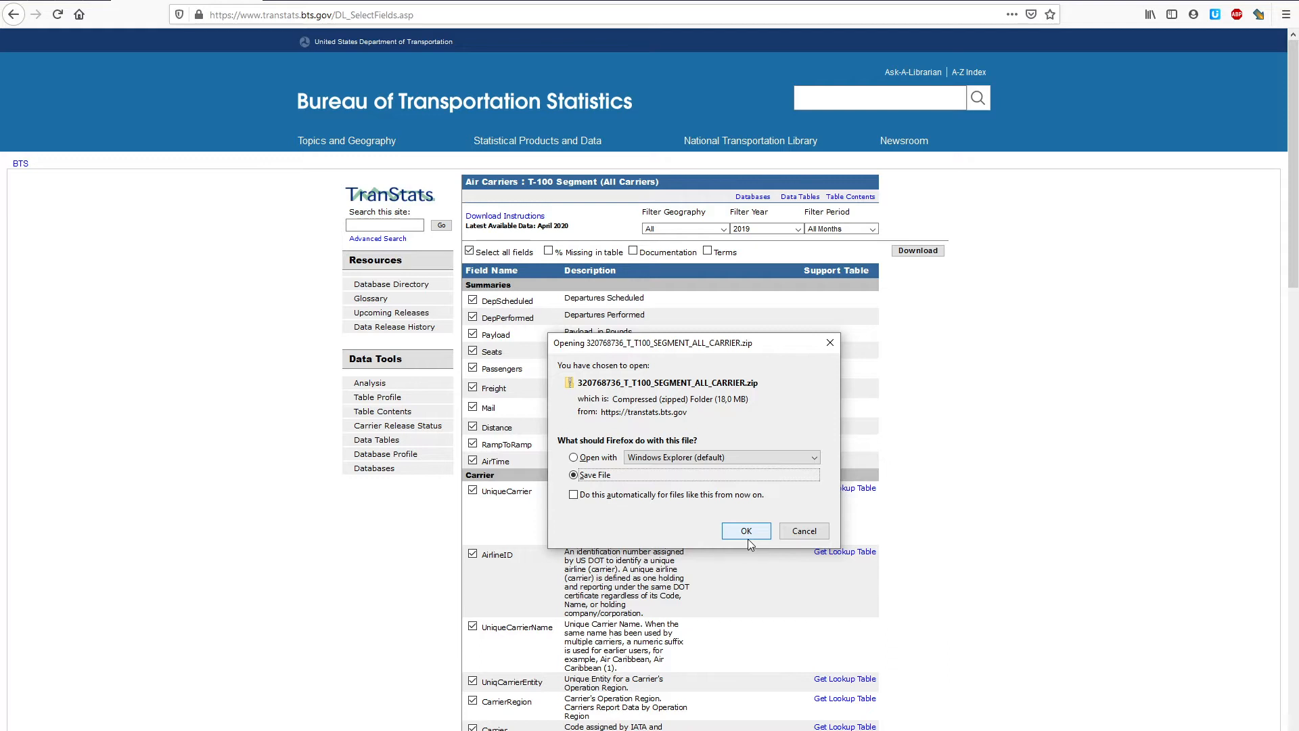
Step: Save the 320768736_T_T100_SEGMENT_ALL_CARRIER.zip download to disk
left_click(744, 533)
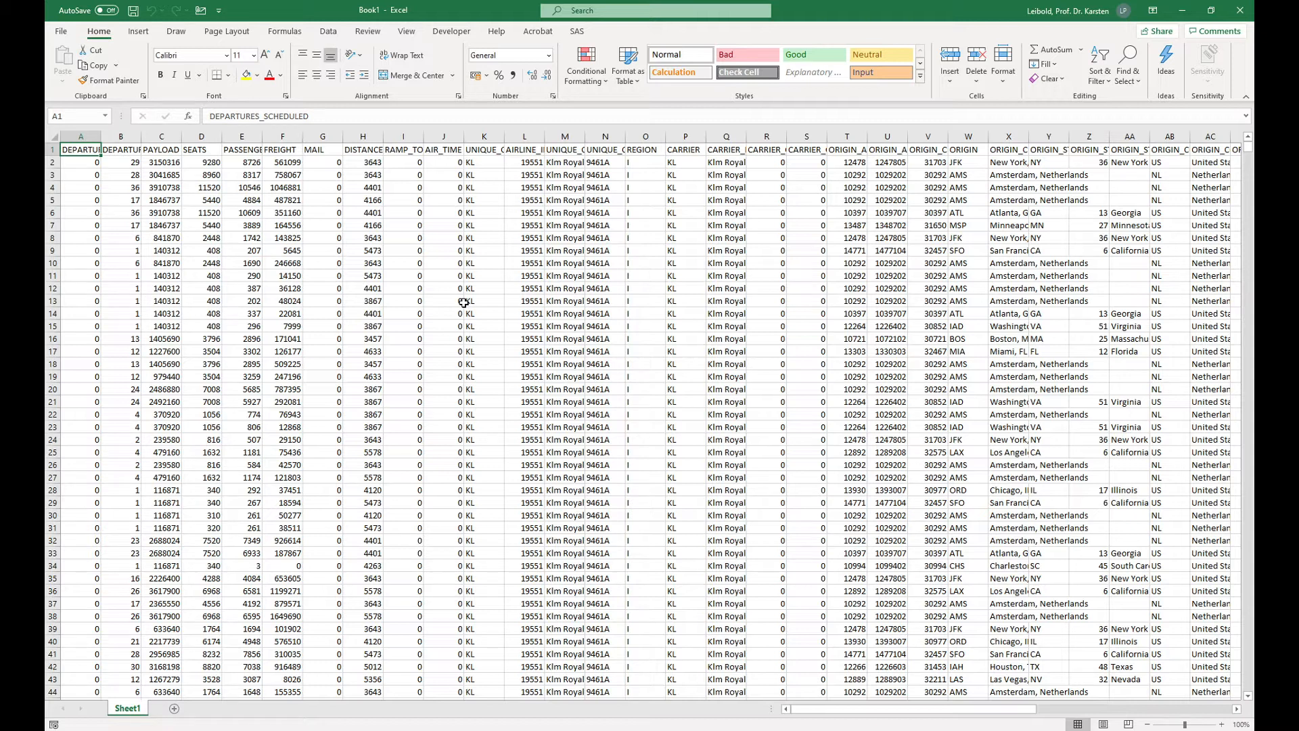
Step: Create a PivotTable on a new worksheet from the entire data range Sheet1!$A$1:$AX$486388
key("ctrl+shift+End")
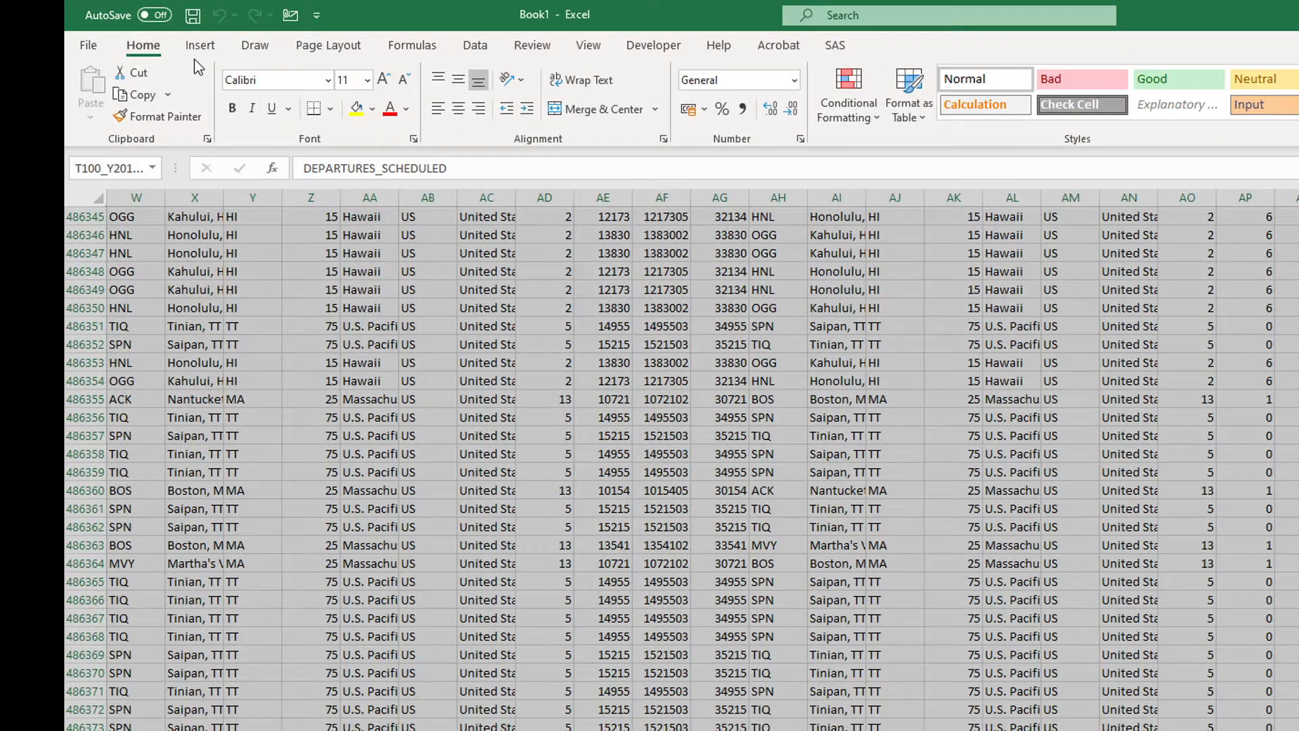
left_click(136, 35)
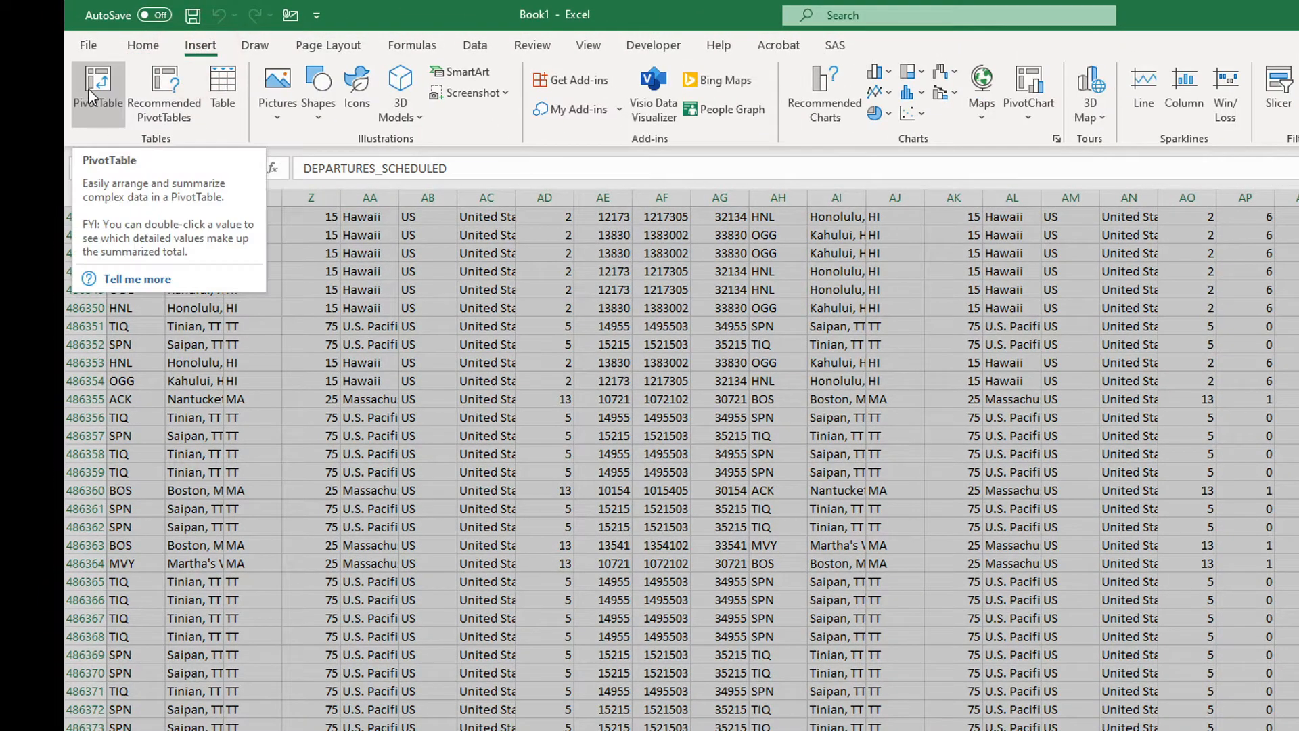
left_click(93, 88)
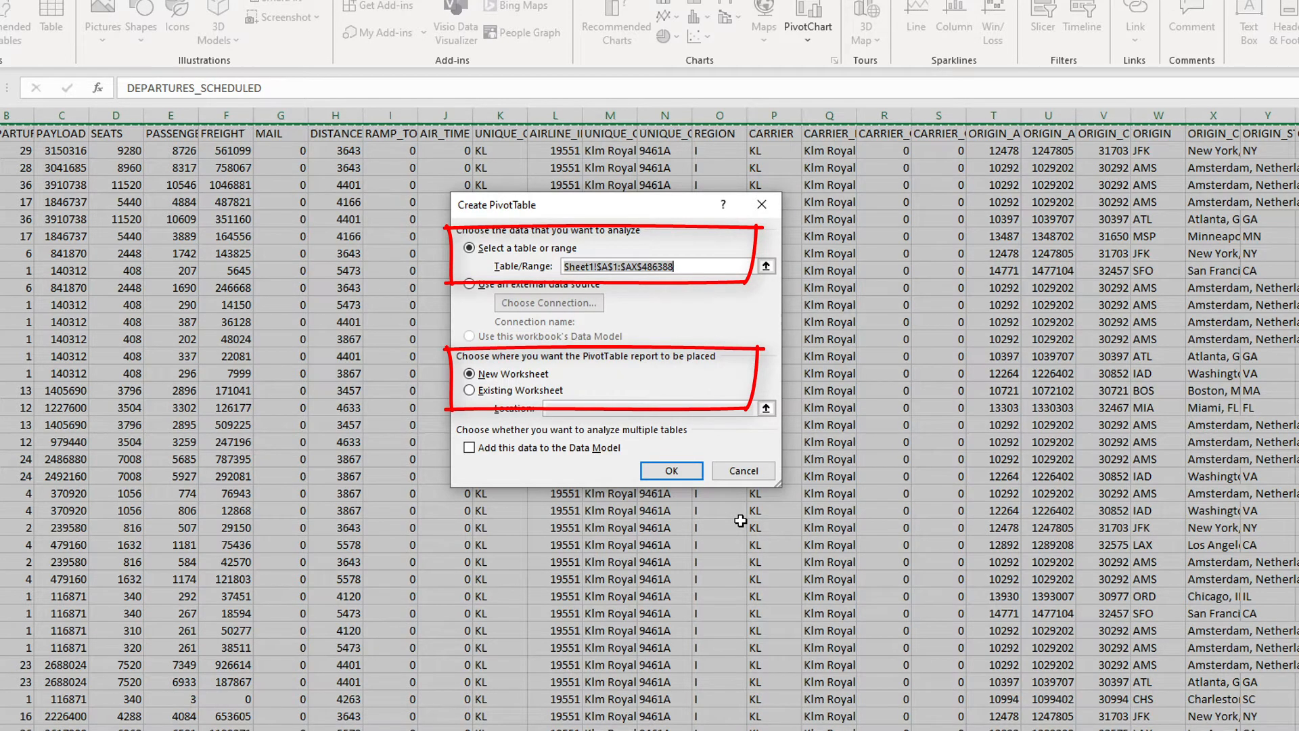
left_click(678, 474)
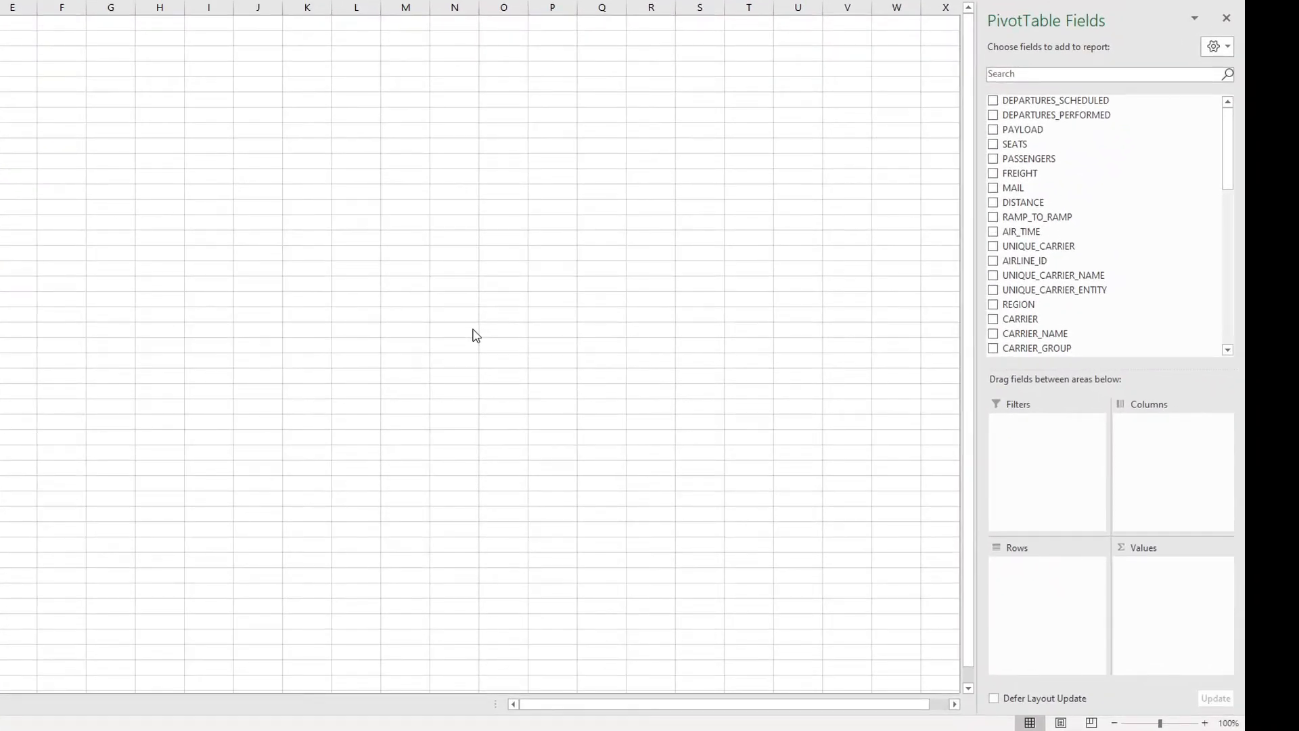
Step: Add the ORIGIN and DEST fields as report filters of the PivotTable
scroll(1044, 329, "down", 3)
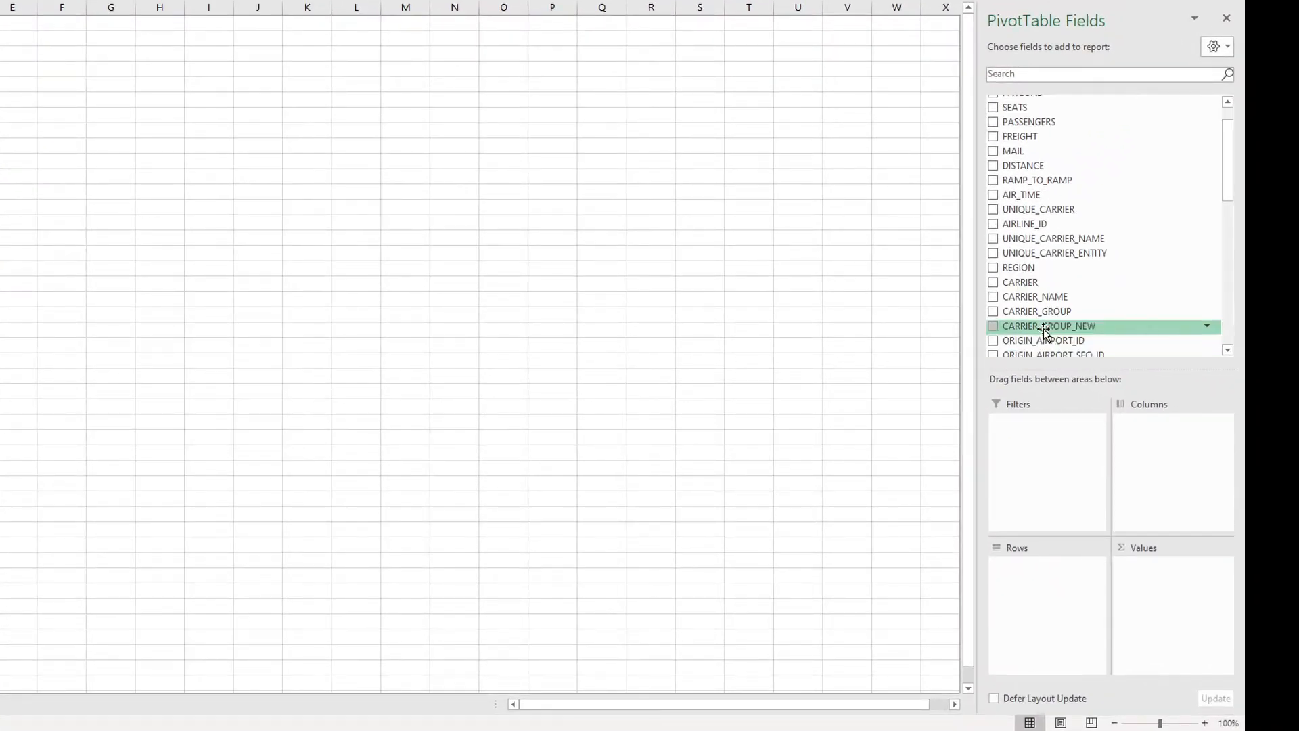
left_click_drag(1027, 310, 1036, 478)
scroll(1025, 318, "down", 3)
scroll(1025, 318, "down", 3)
left_click_drag(1016, 251, 1020, 452)
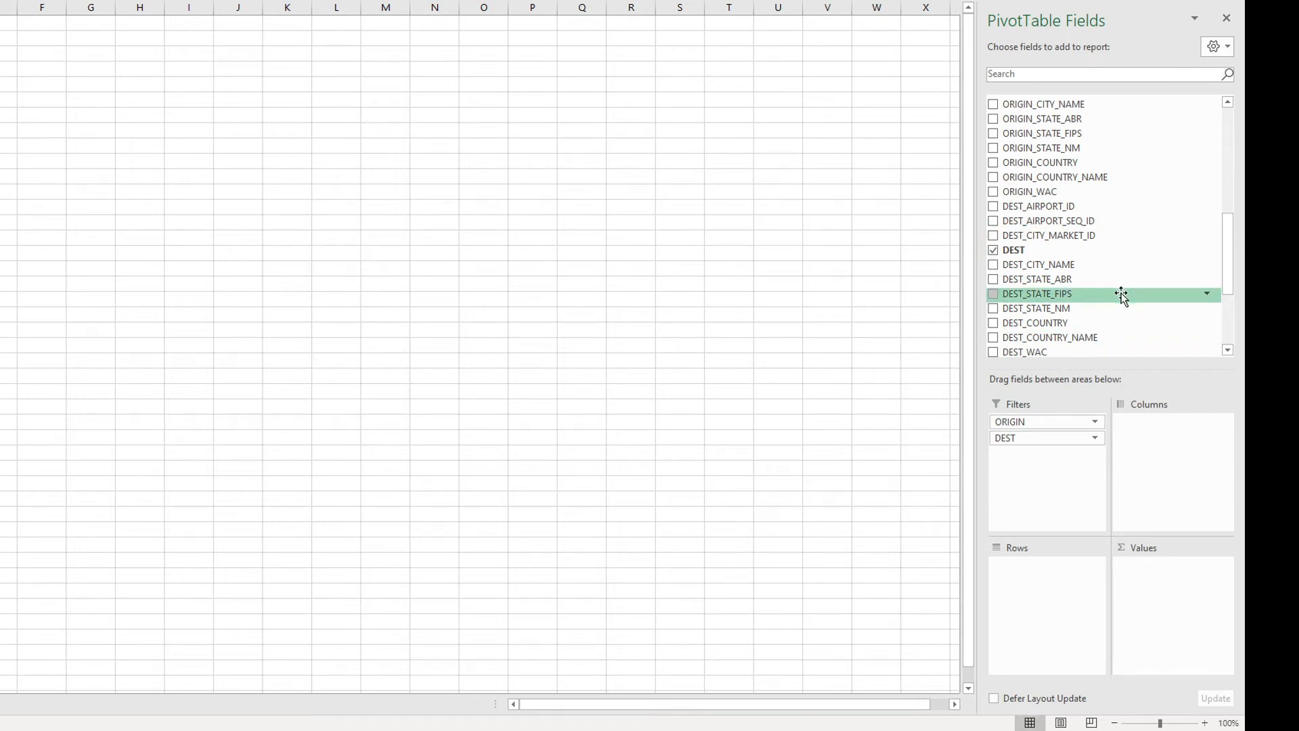
Step: Sum DEPARTURES_PERFORMED as the PivotTable's values and break it down by QUARTER in the columns
scroll(1122, 294, "up", 10)
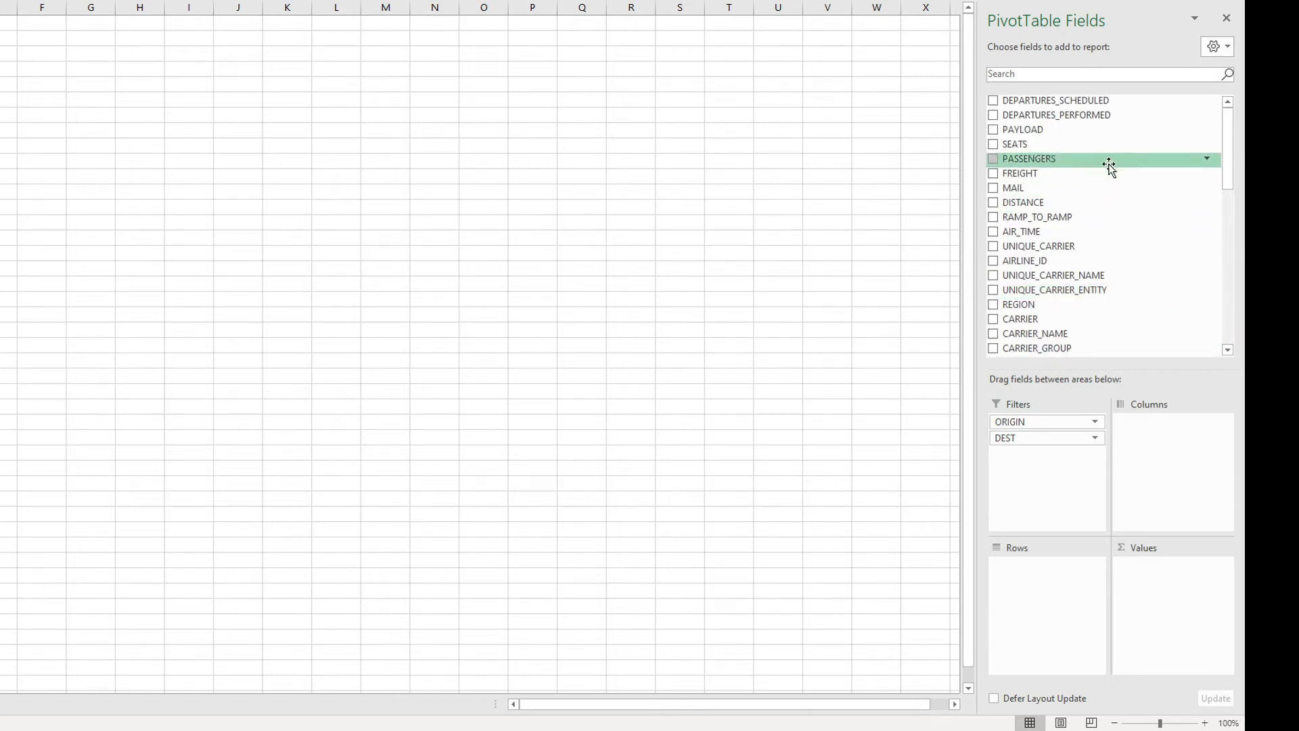
left_click_drag(1070, 116, 1171, 578)
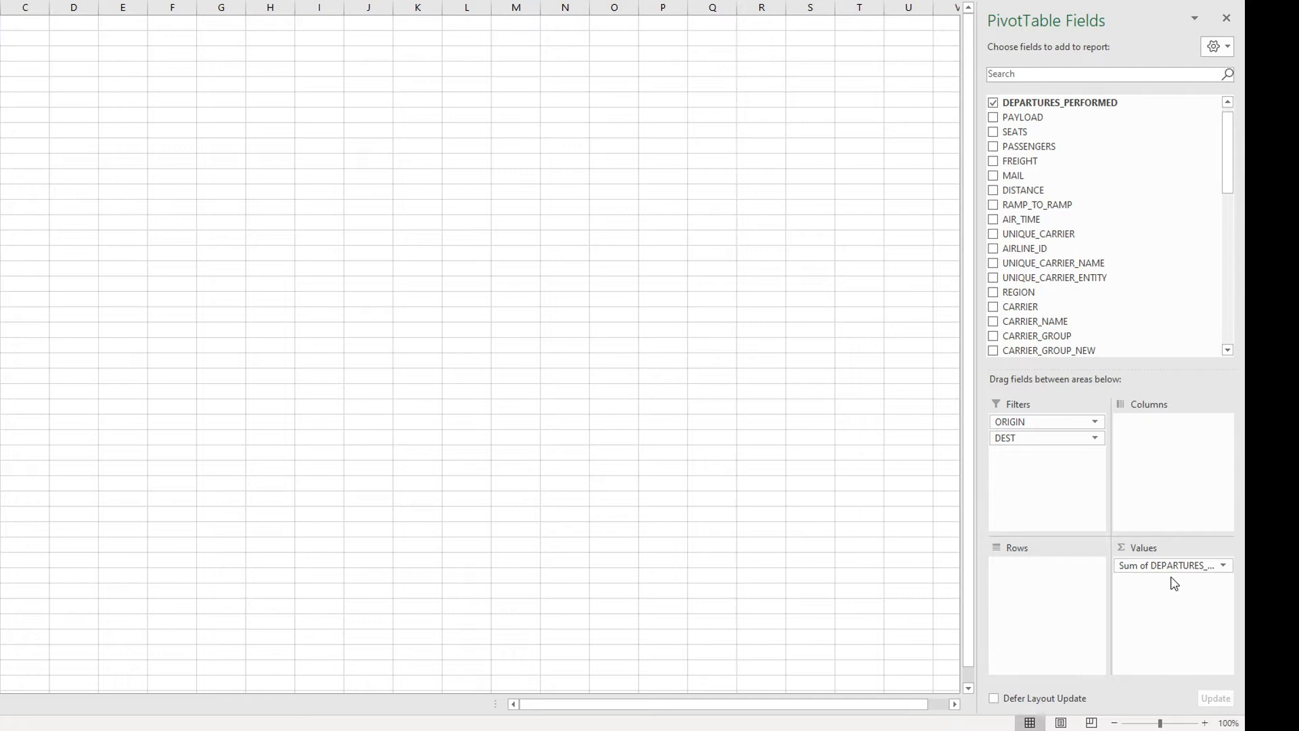
scroll(1168, 276, "down", 14)
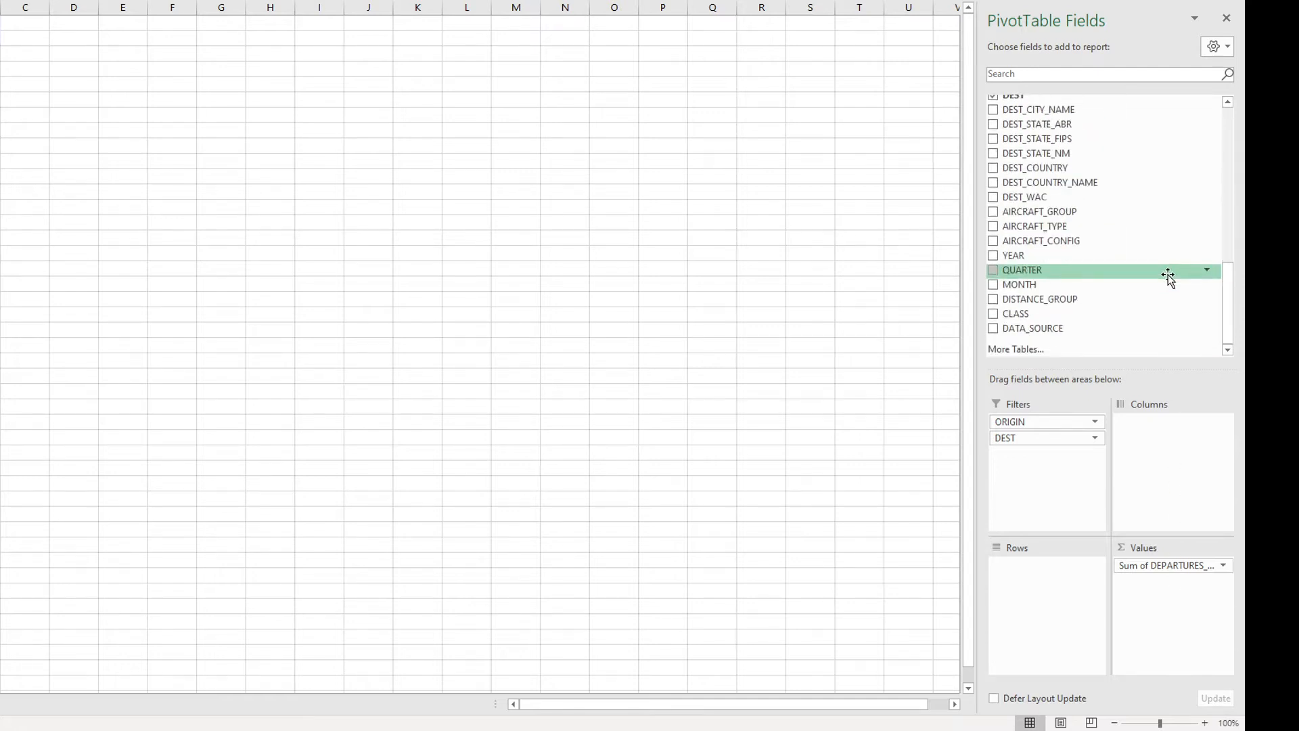
left_click_drag(1021, 272, 1190, 482)
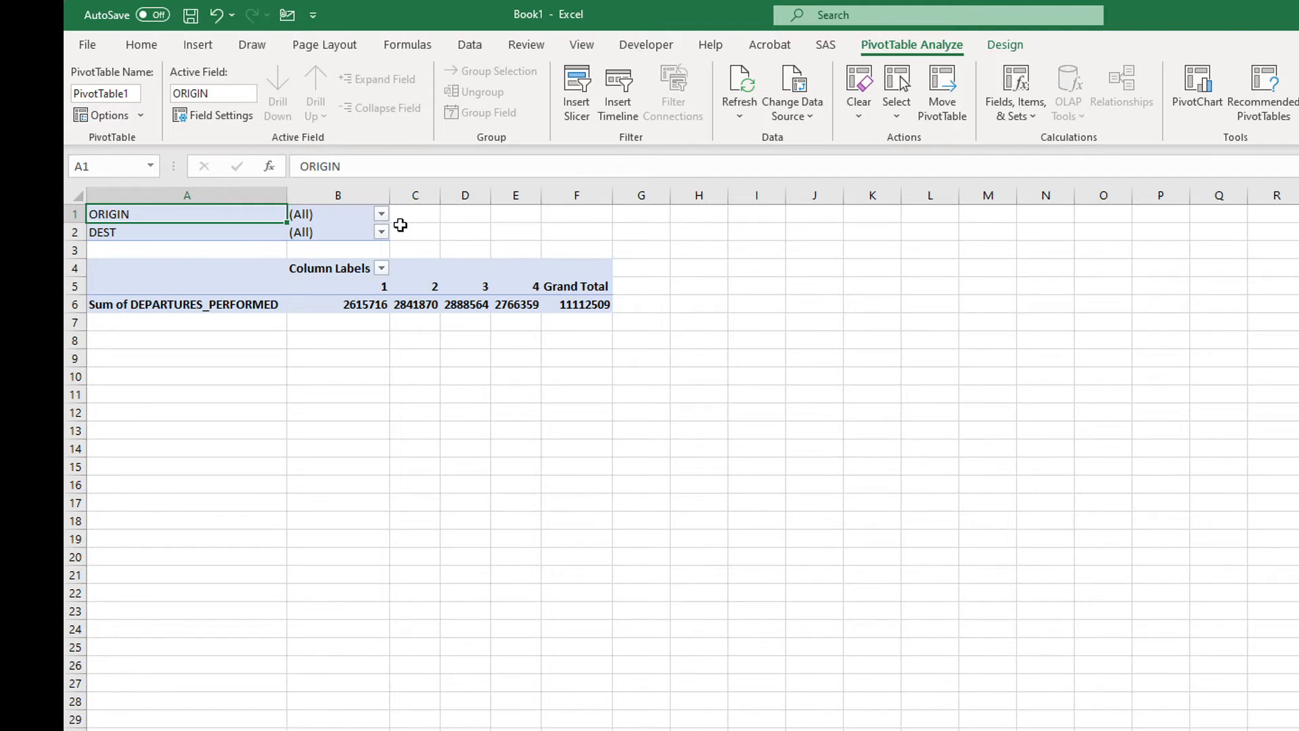
Step: Filter the PivotTable's ORIGIN to the airport FRA
left_click(382, 214)
left_click(336, 234)
type("fra")
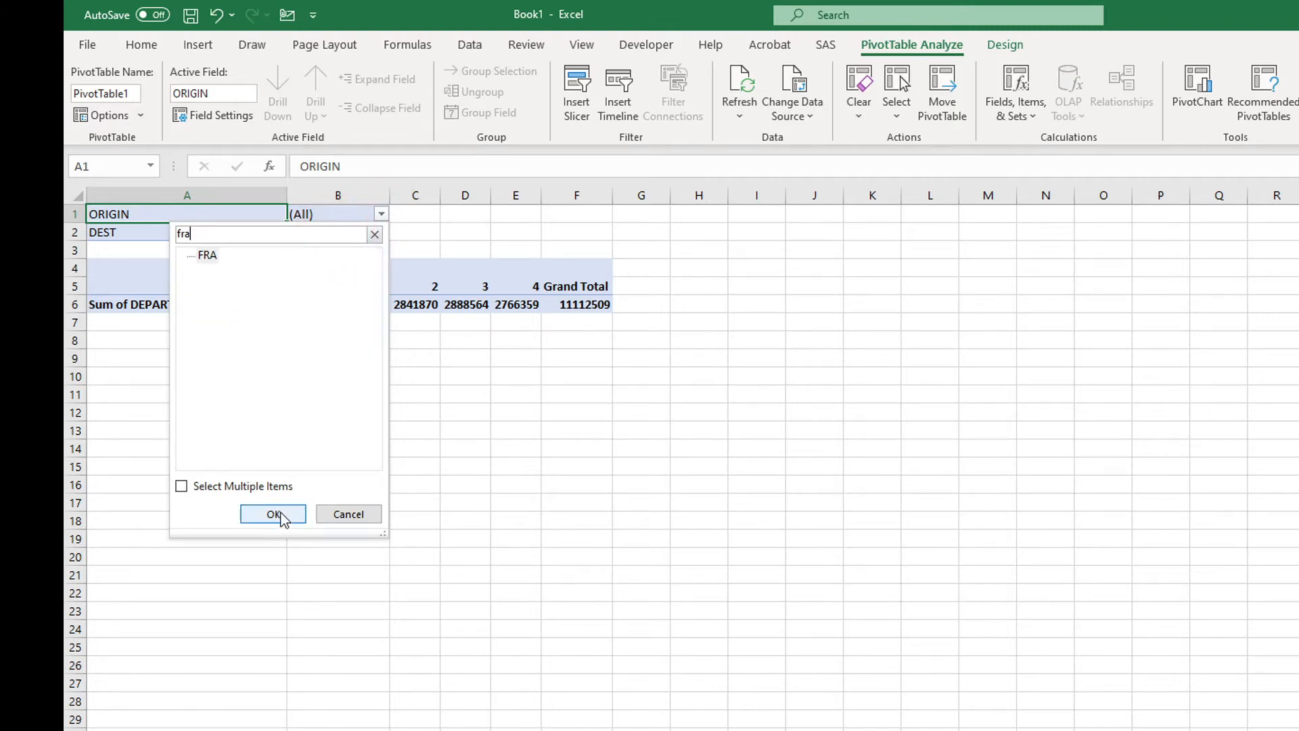
left_click(276, 514)
Step: Filter the PivotTable's DEST to the airport JFK
left_click(381, 233)
left_click(352, 255)
type("jfk")
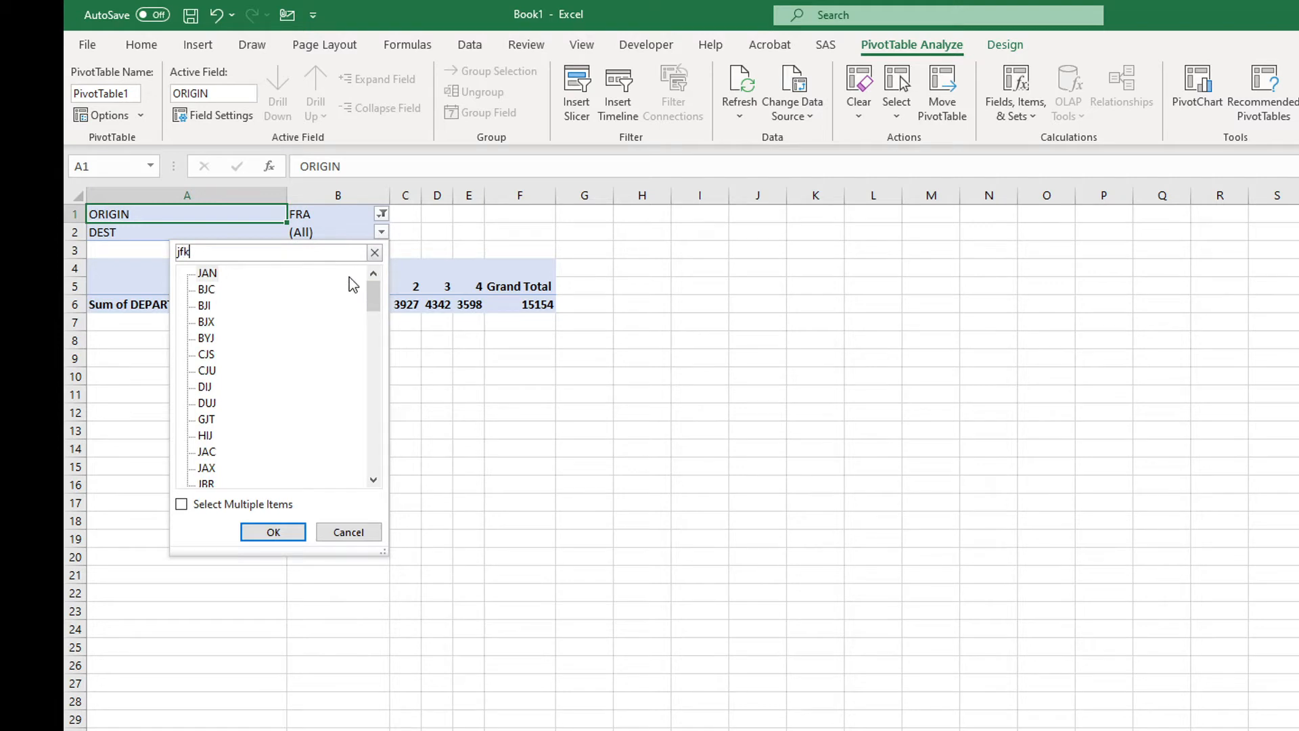
key("Return")
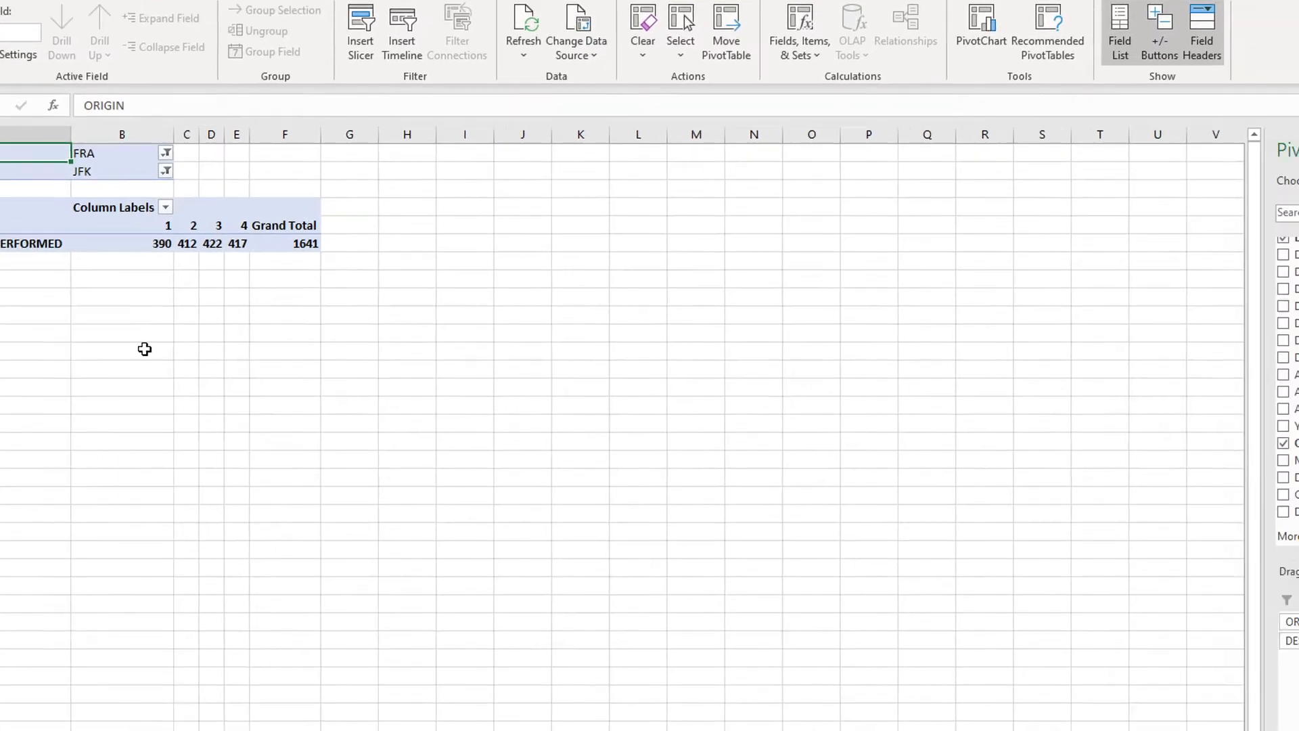
Step: Add SEATS as a report filter and exclude the 0 item while keeping all other seat values selected
scroll(1298, 500, "up", 6)
scroll(1107, 339, "up", 5)
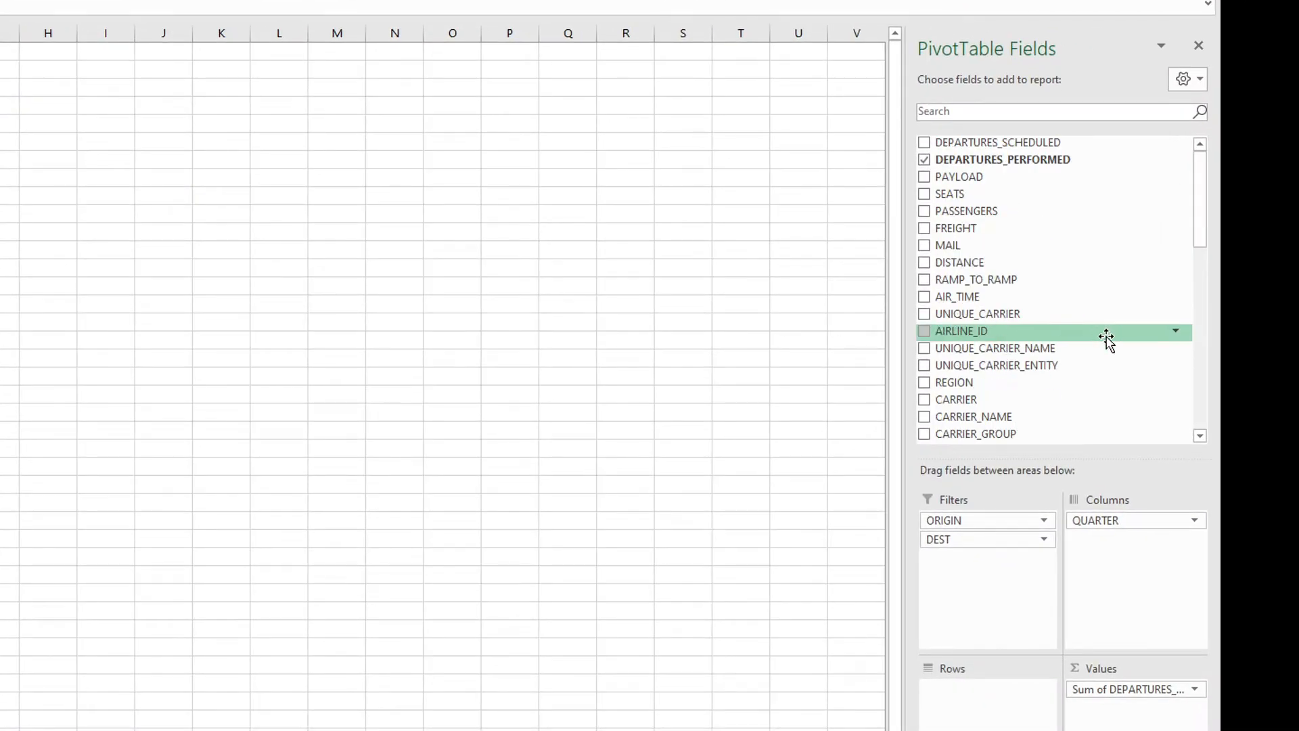
left_click_drag(972, 201, 1003, 571)
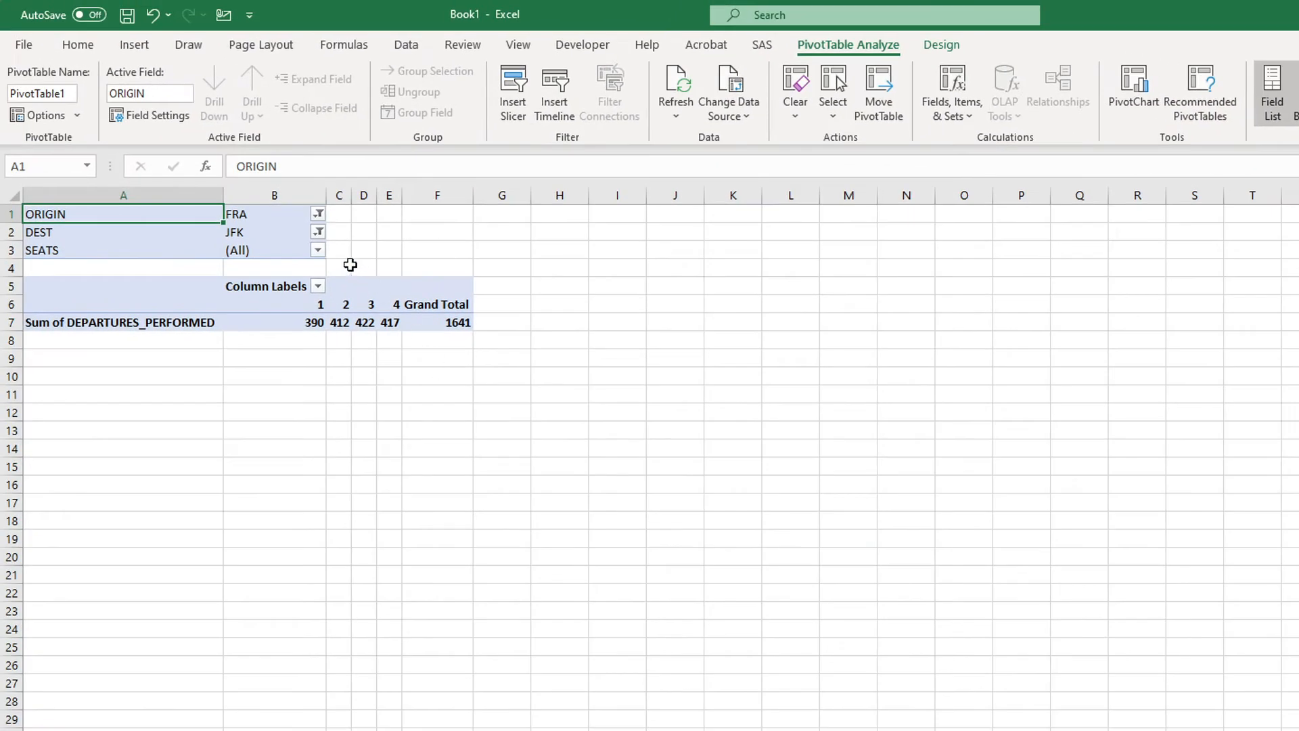
left_click(318, 250)
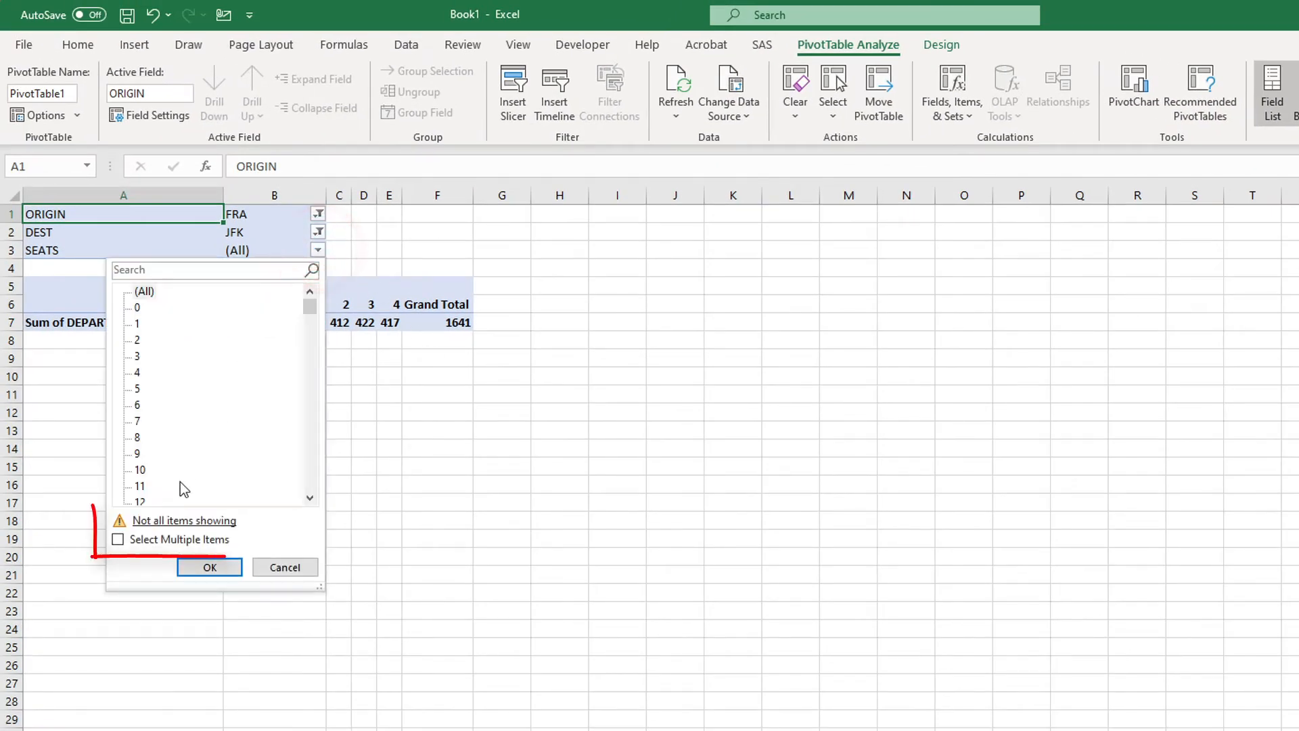
left_click(134, 542)
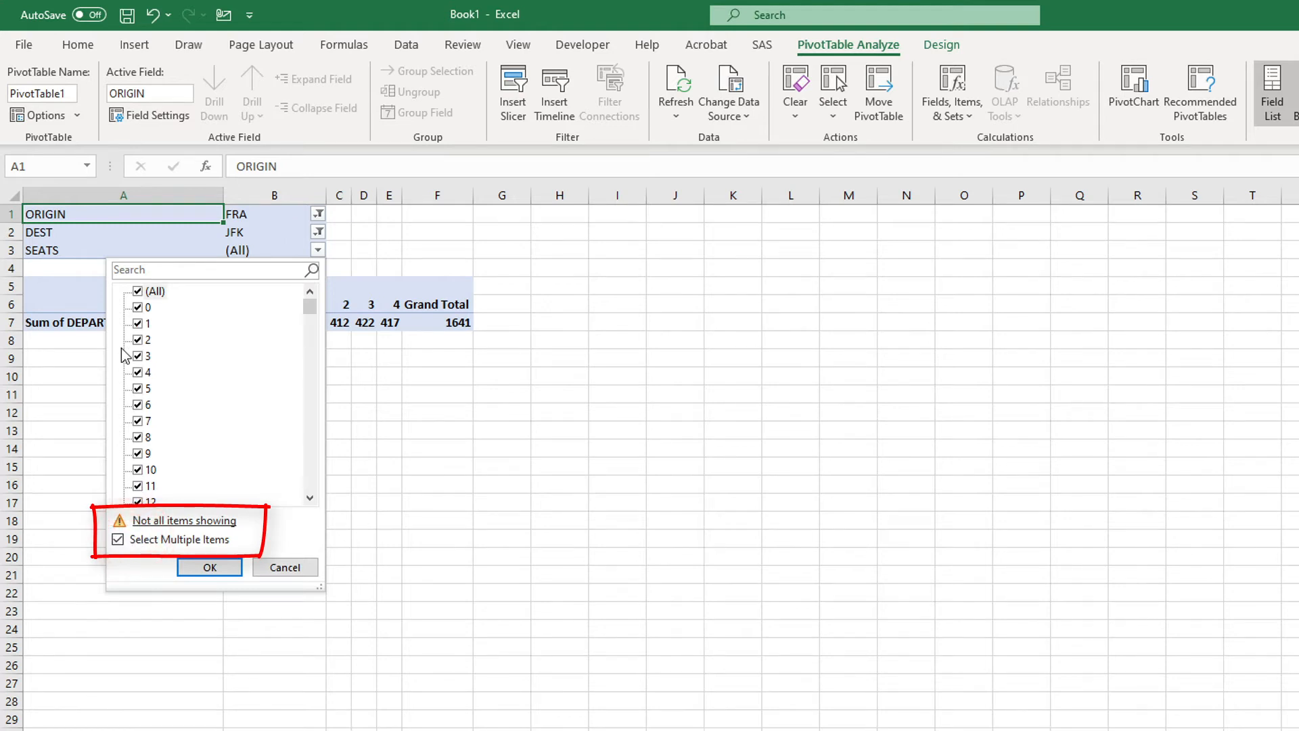
left_click(138, 308)
left_click(215, 566)
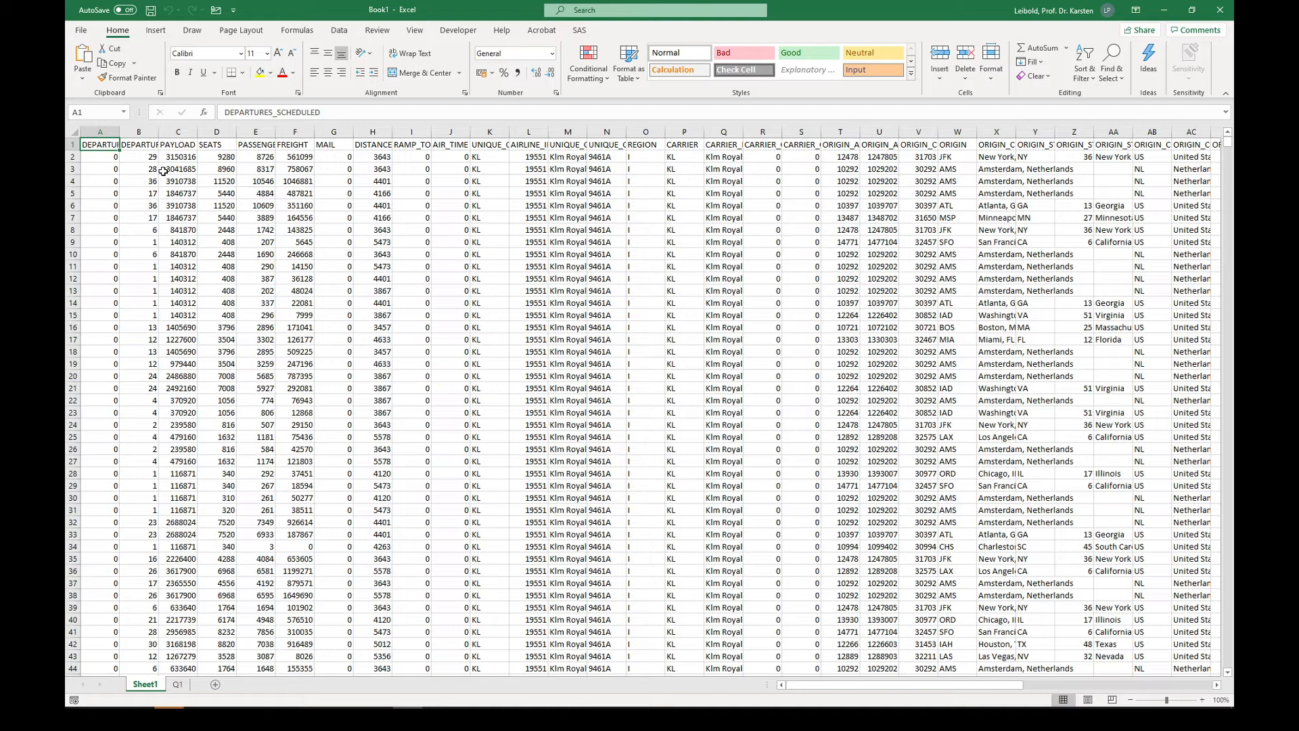
Step: Enter the header Sched_seats in cell AY1, the first empty column of the source data on Sheet1
key("ctrl+Right")
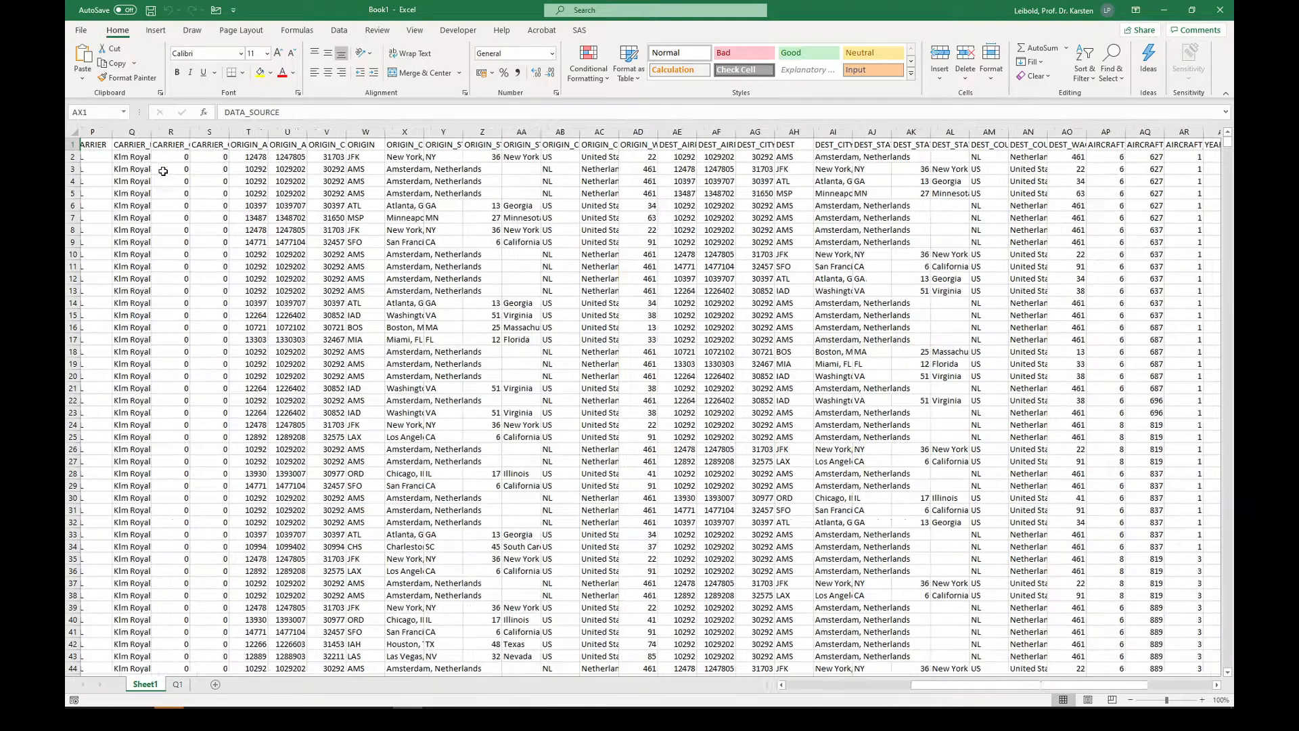
left_click_drag(1025, 684, 1063, 672)
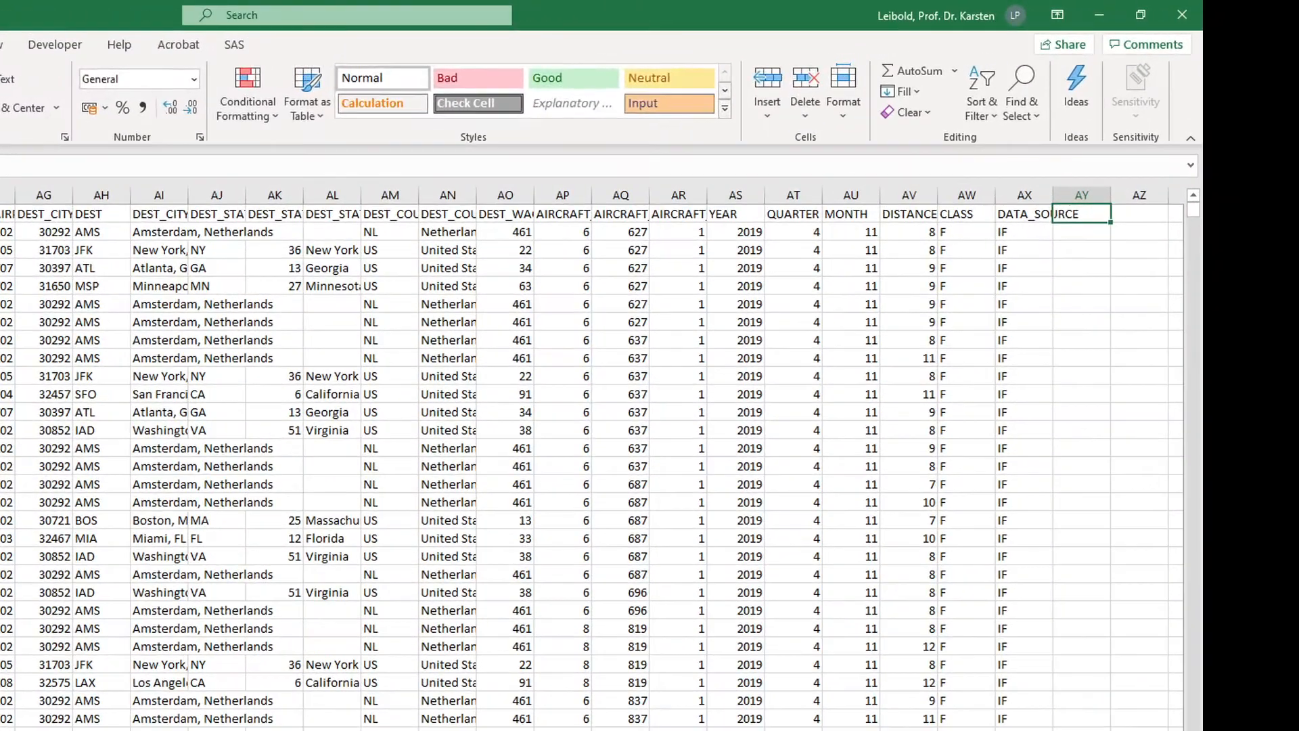
key("Right")
type("Sched_seats")
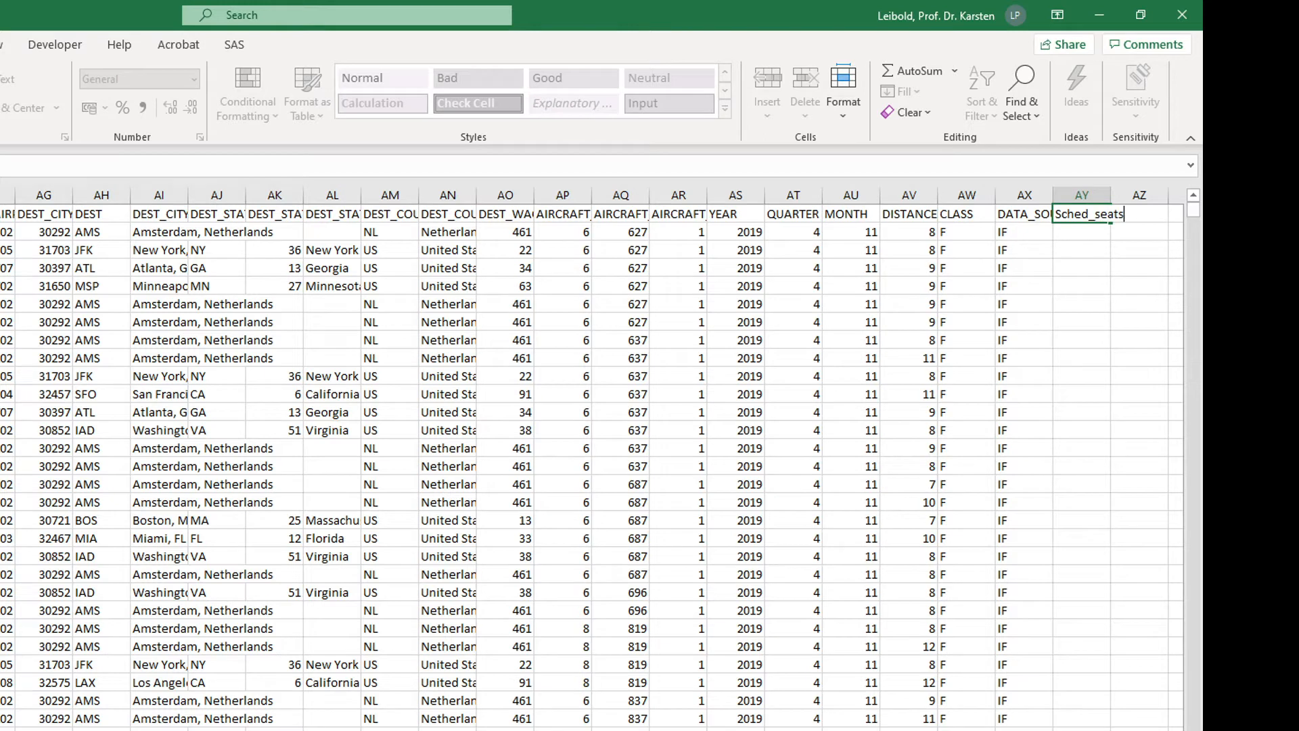
key("Return")
Step: Enter the formula =if(a2>0;D2;0) in cell AY2 and fill it down the whole Sched_seats column
type("=")
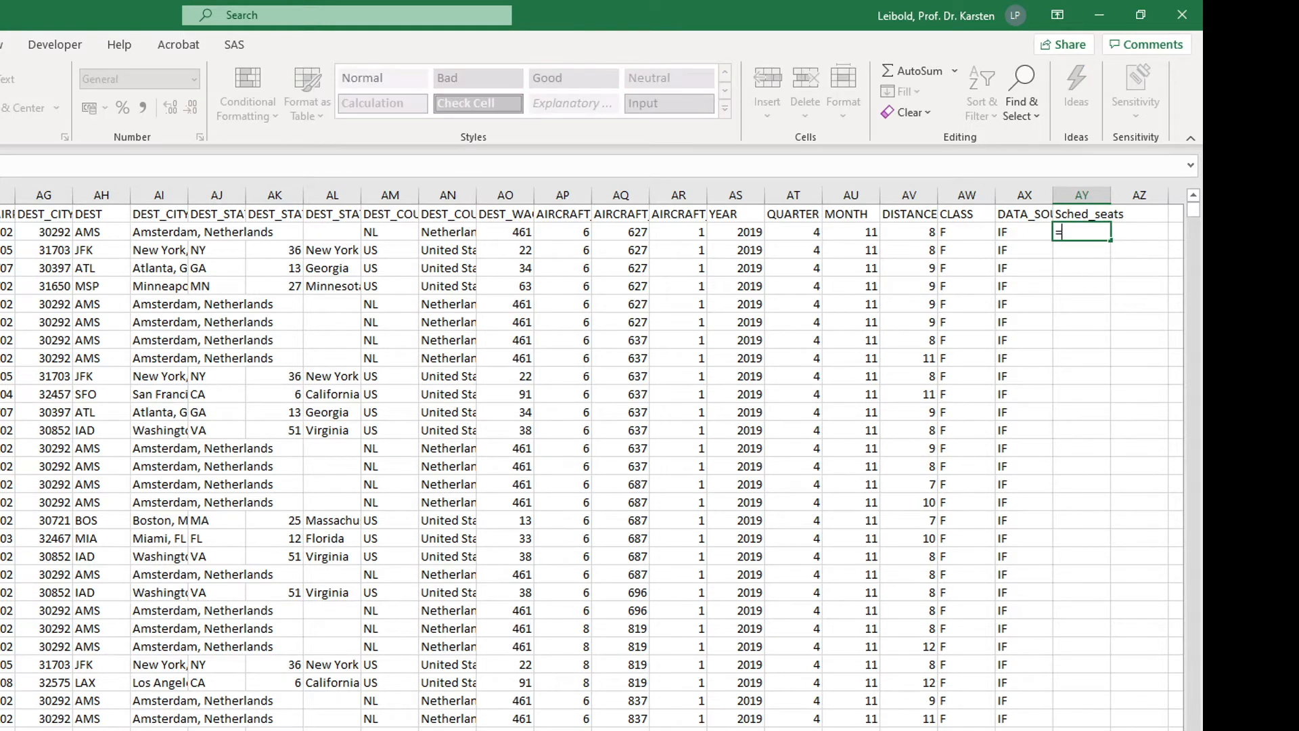
type("if(a")
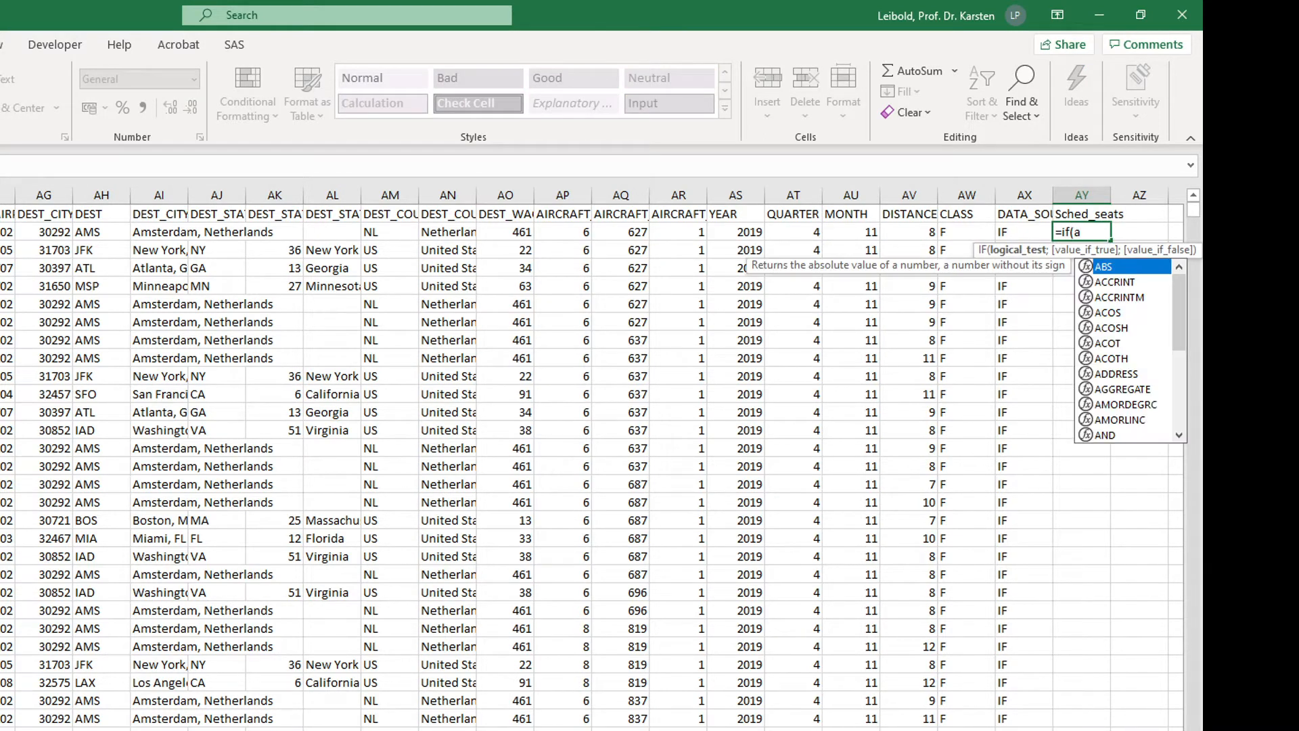
type("2>0;")
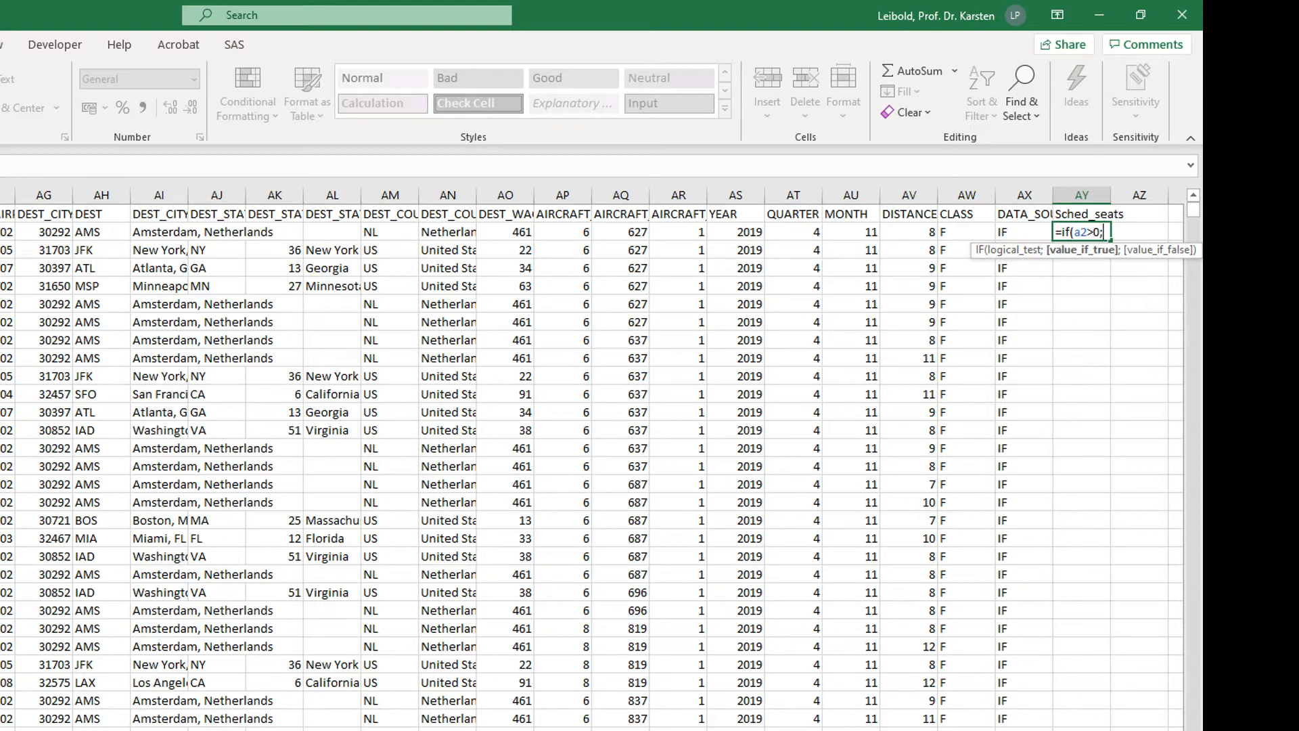
type("D2;")
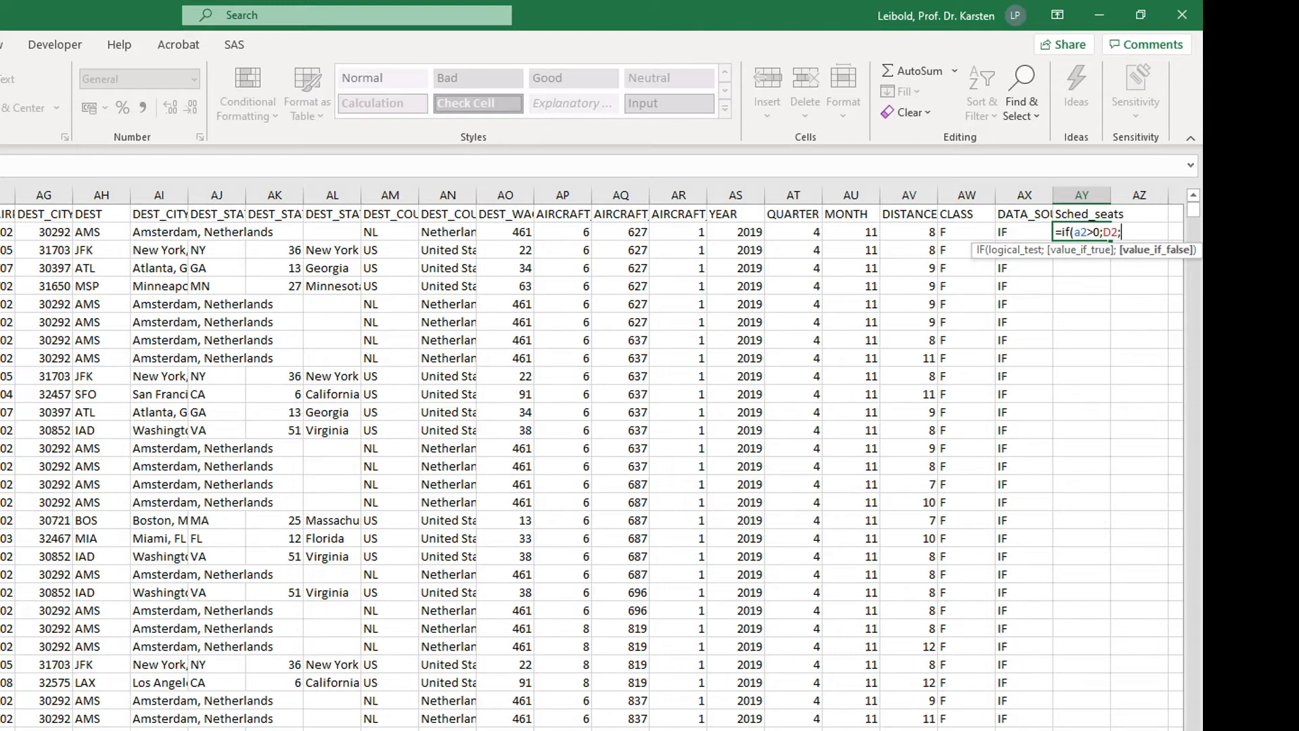
type("0)")
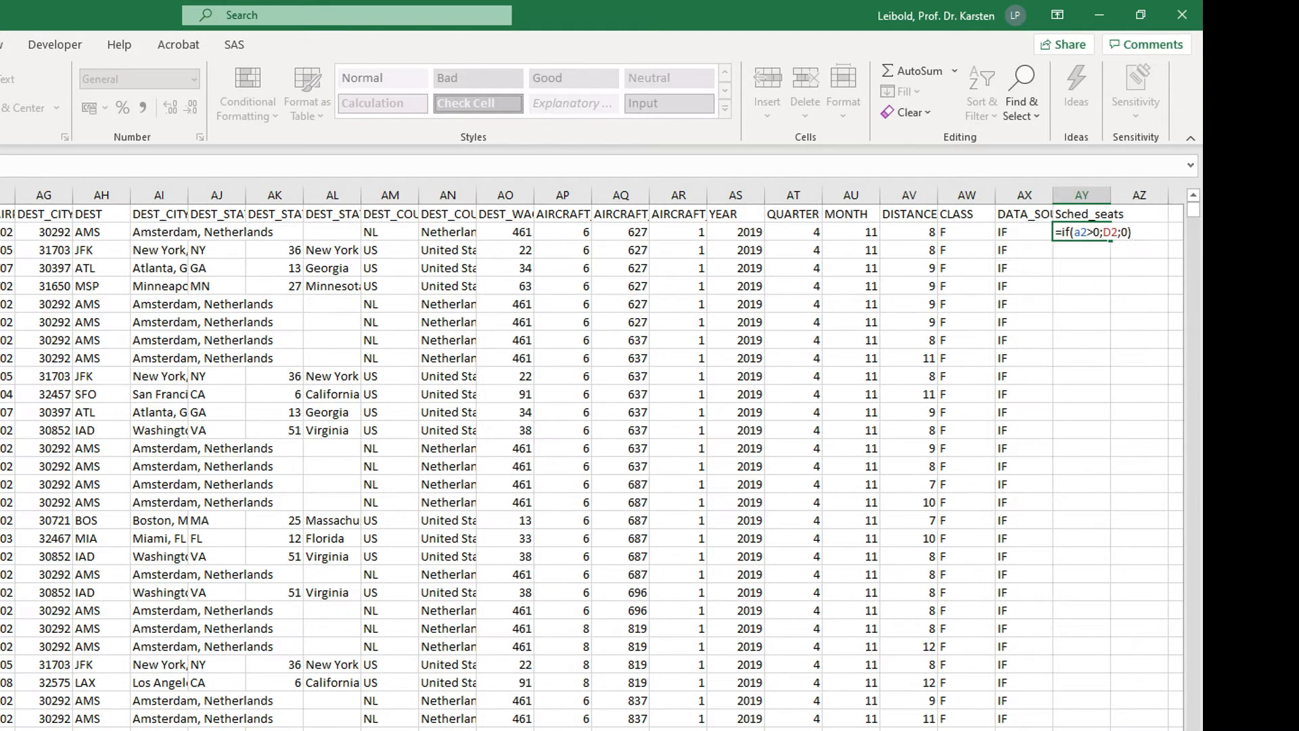
key("Return")
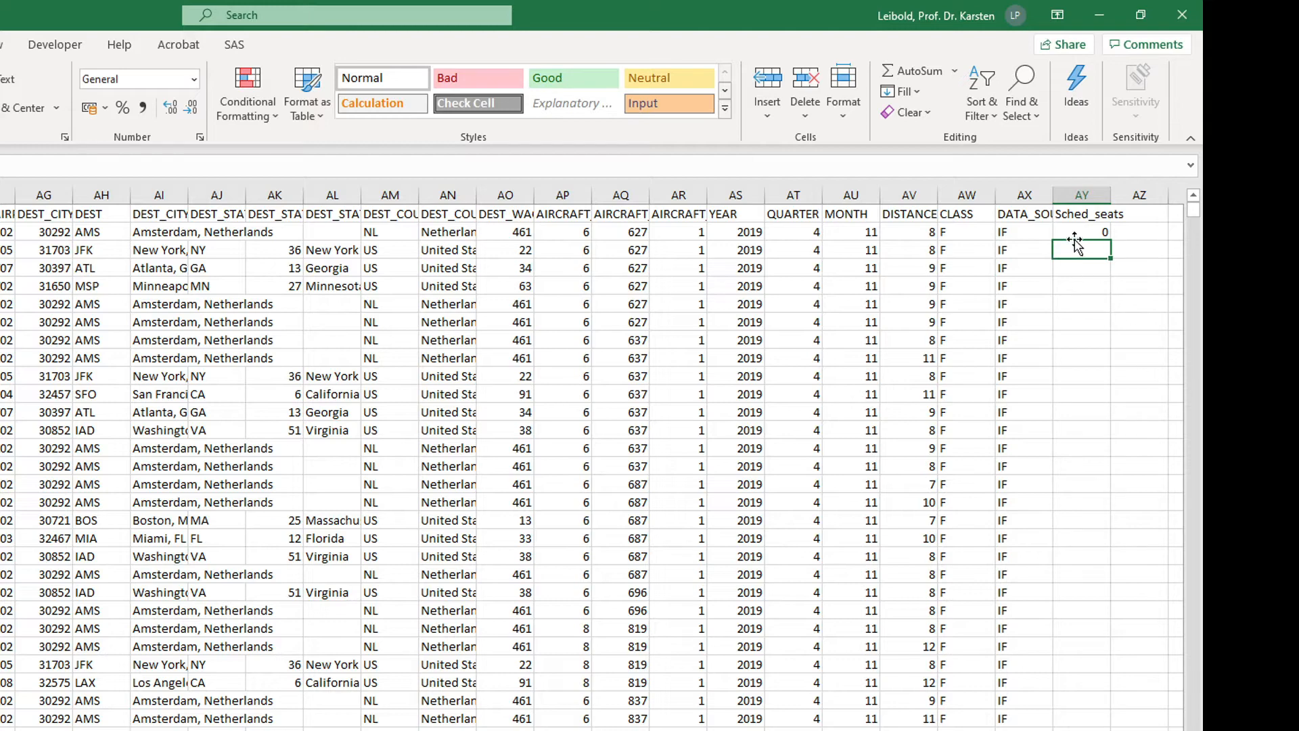
double_click(1108, 241)
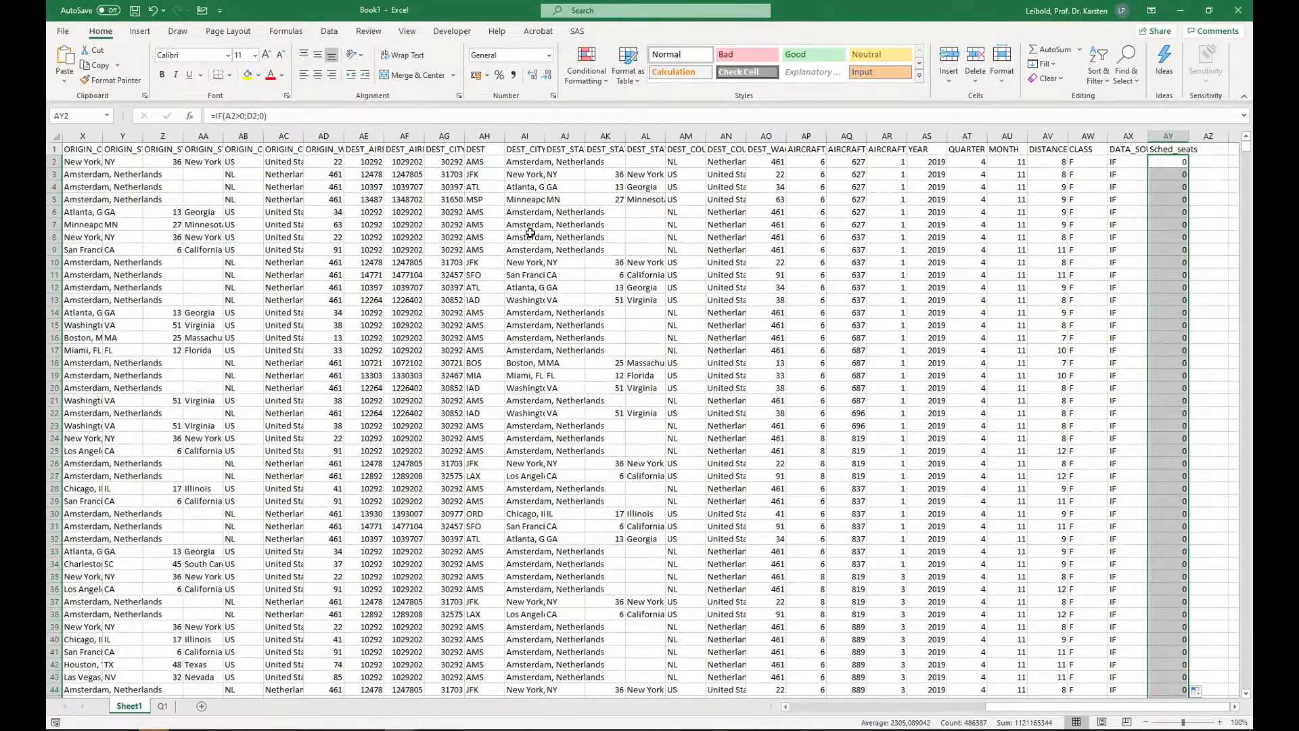
Step: Create a second PivotTable on a new worksheet from the full data range including the Sched_seats column
left_click(527, 236)
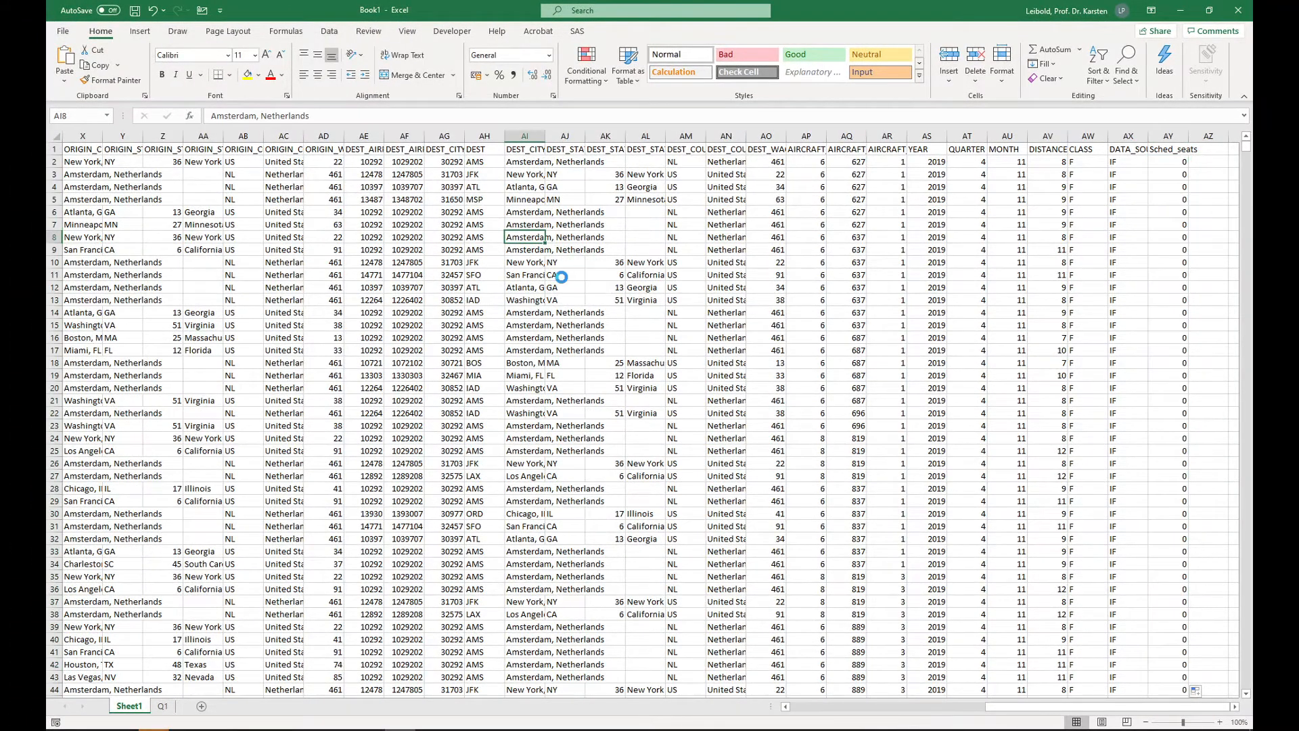
key("ctrl+a")
left_click(140, 32)
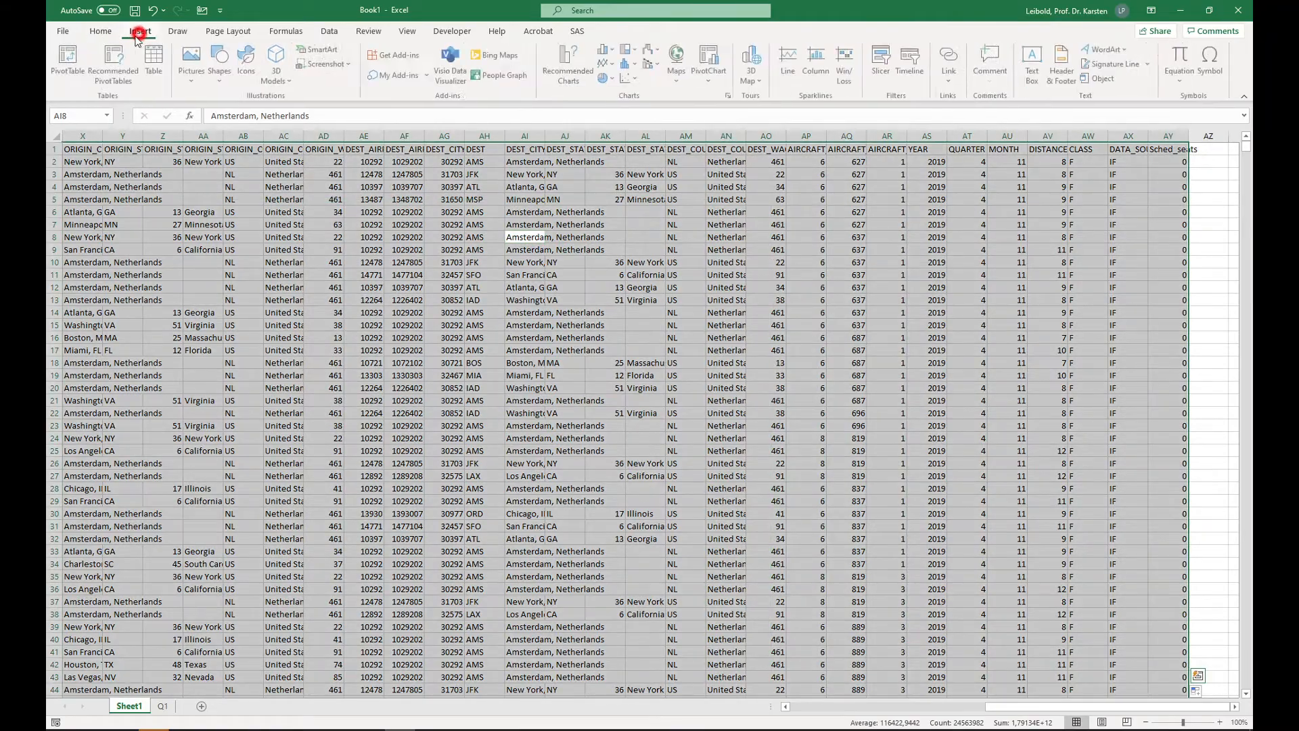
left_click(70, 61)
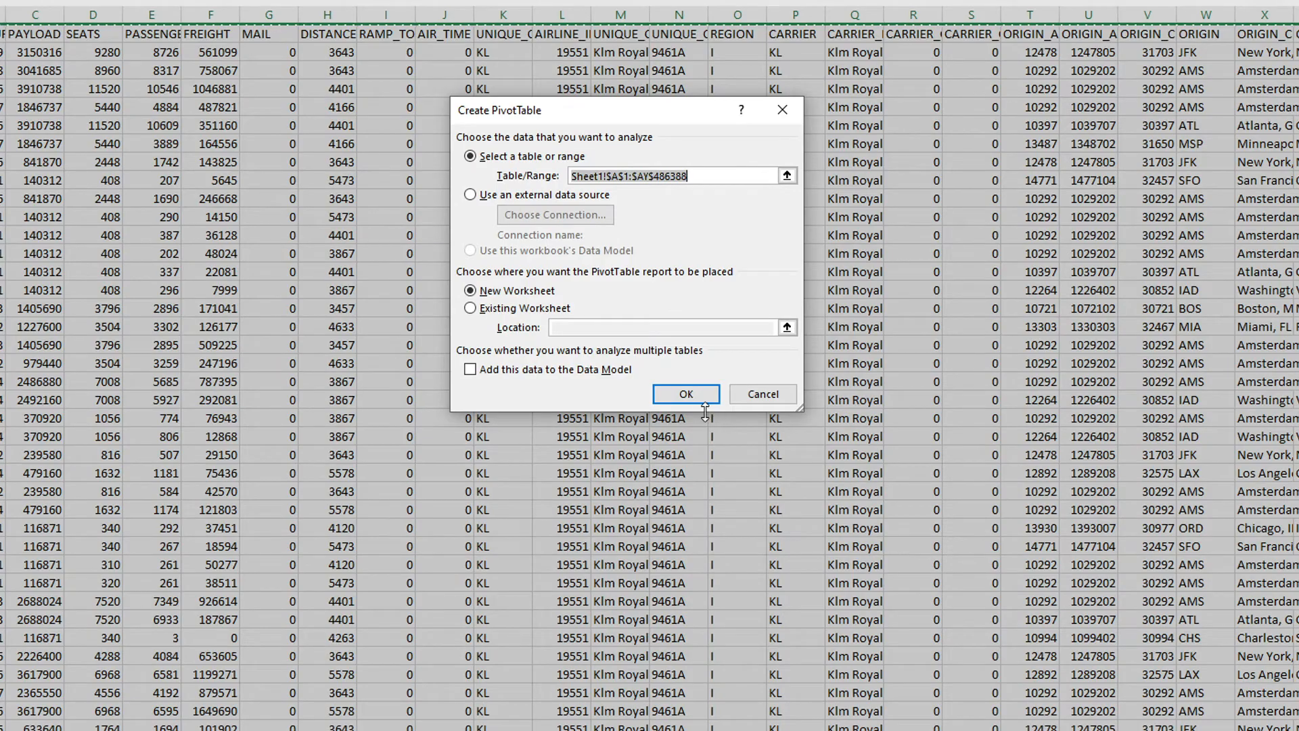
left_click(690, 395)
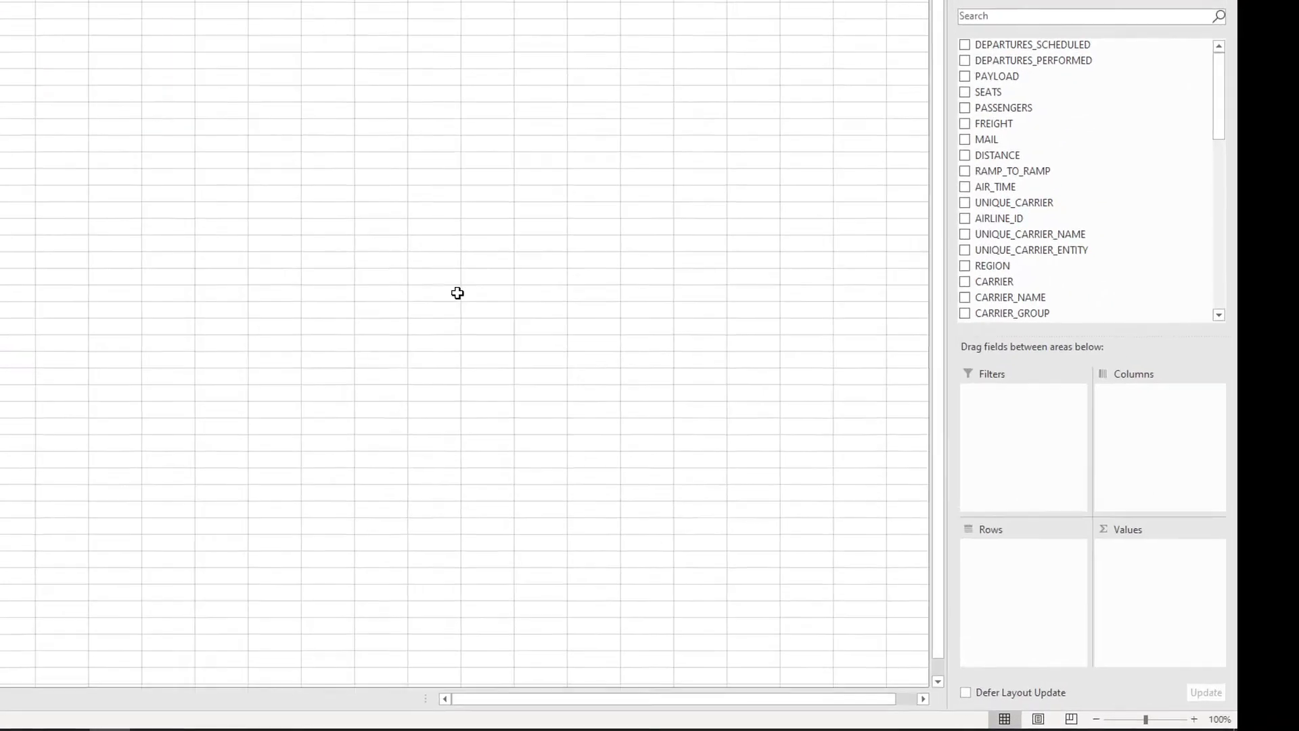
Step: Add ORIGIN_COUNTRY_NAME and DEST_COUNTRY_NAME as report filters of the new PivotTable
scroll(1087, 386, "down", 1)
scroll(1004, 252, "down", 2)
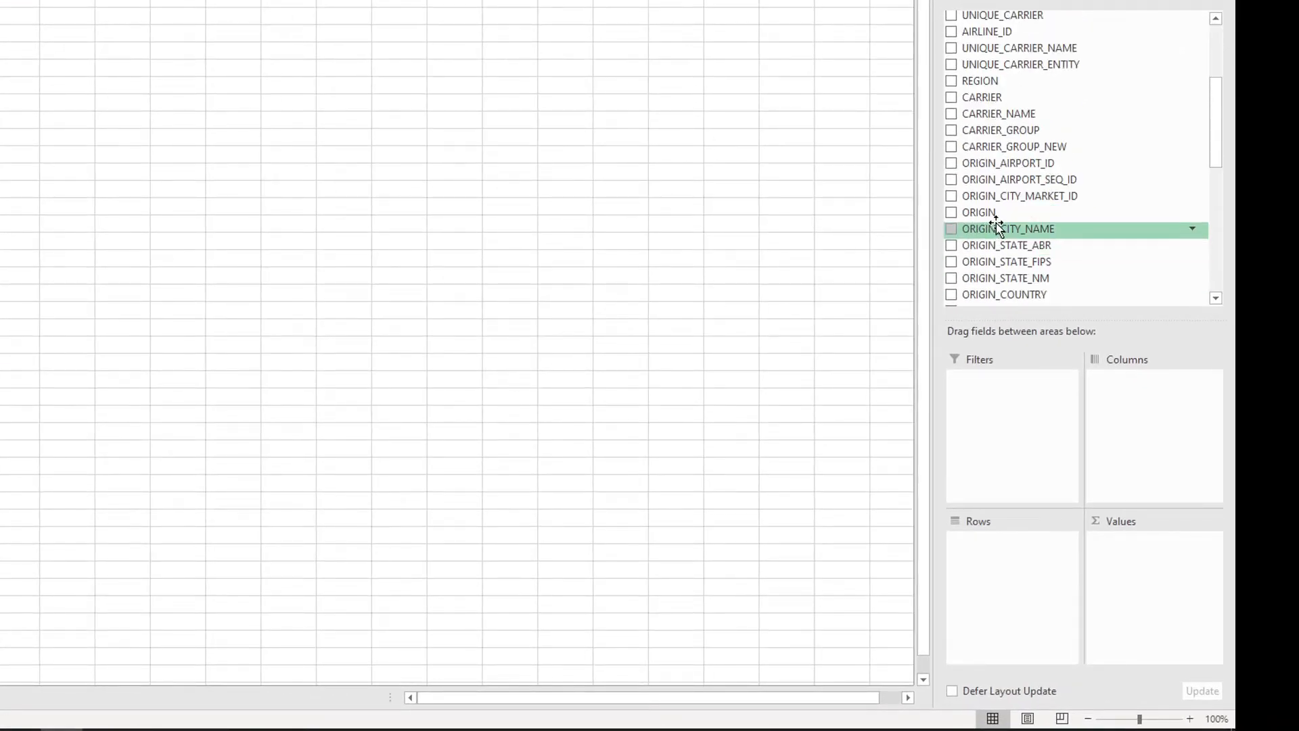
scroll(1018, 237, "down", 1)
left_click_drag(1034, 262, 1038, 380)
scroll(1036, 289, "down", 2)
scroll(1036, 291, "down", 2)
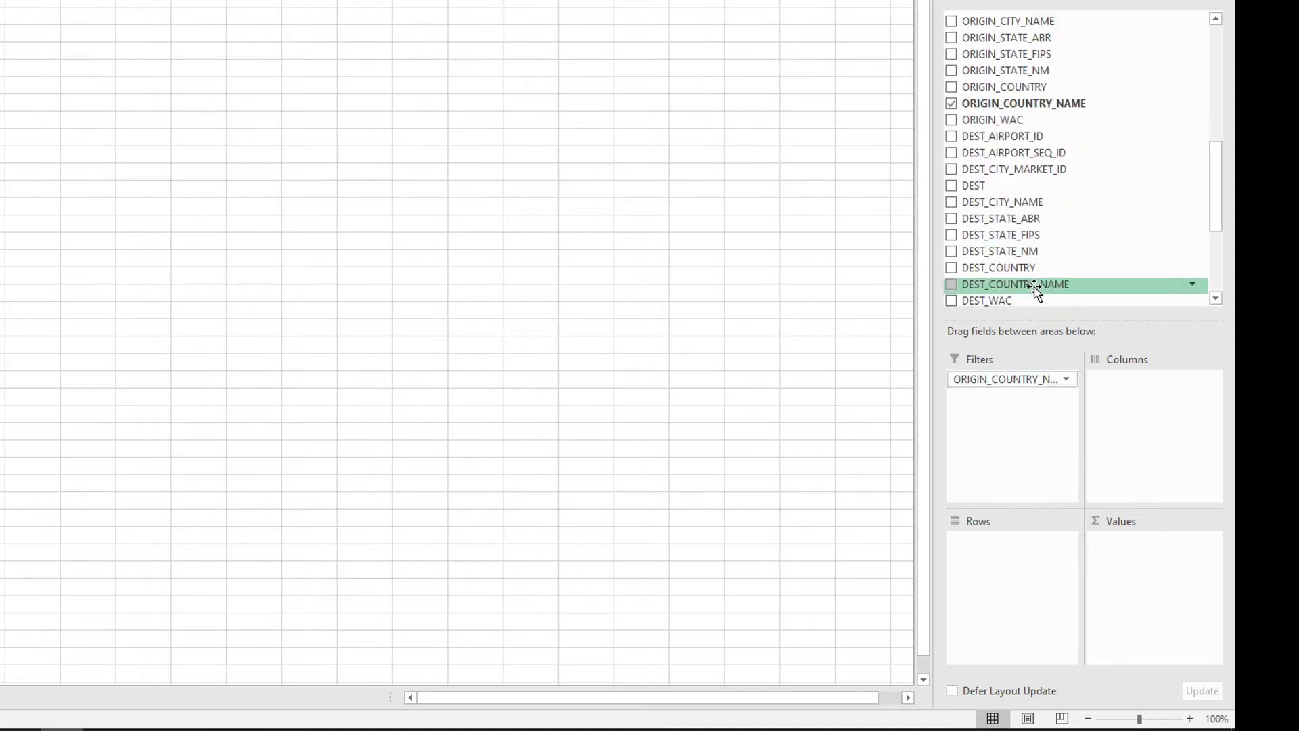
scroll(1035, 289, "down", 1)
left_click_drag(1033, 233, 1008, 426)
Step: Add DEPARTURES_SCHEDULED and Sched_seats to the PivotTable as summed values
scroll(1024, 214, "up", 10)
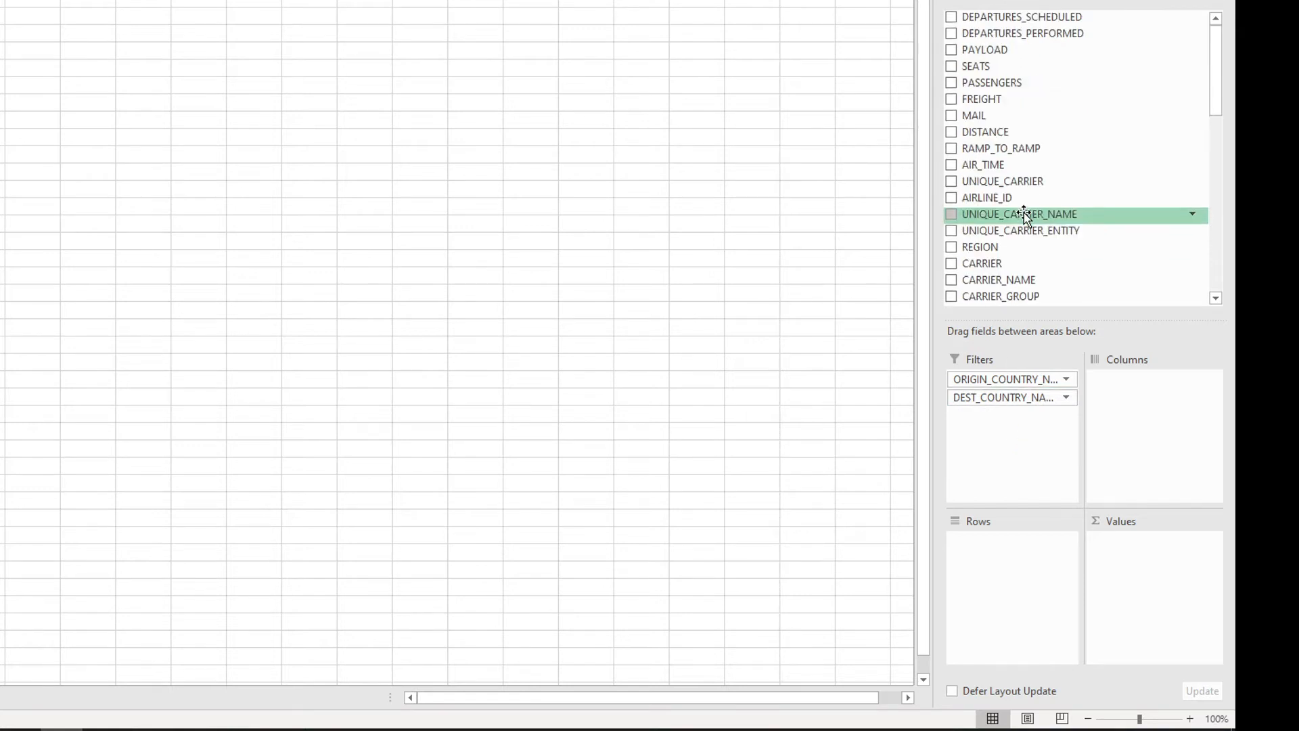
left_click_drag(1013, 20, 1128, 563)
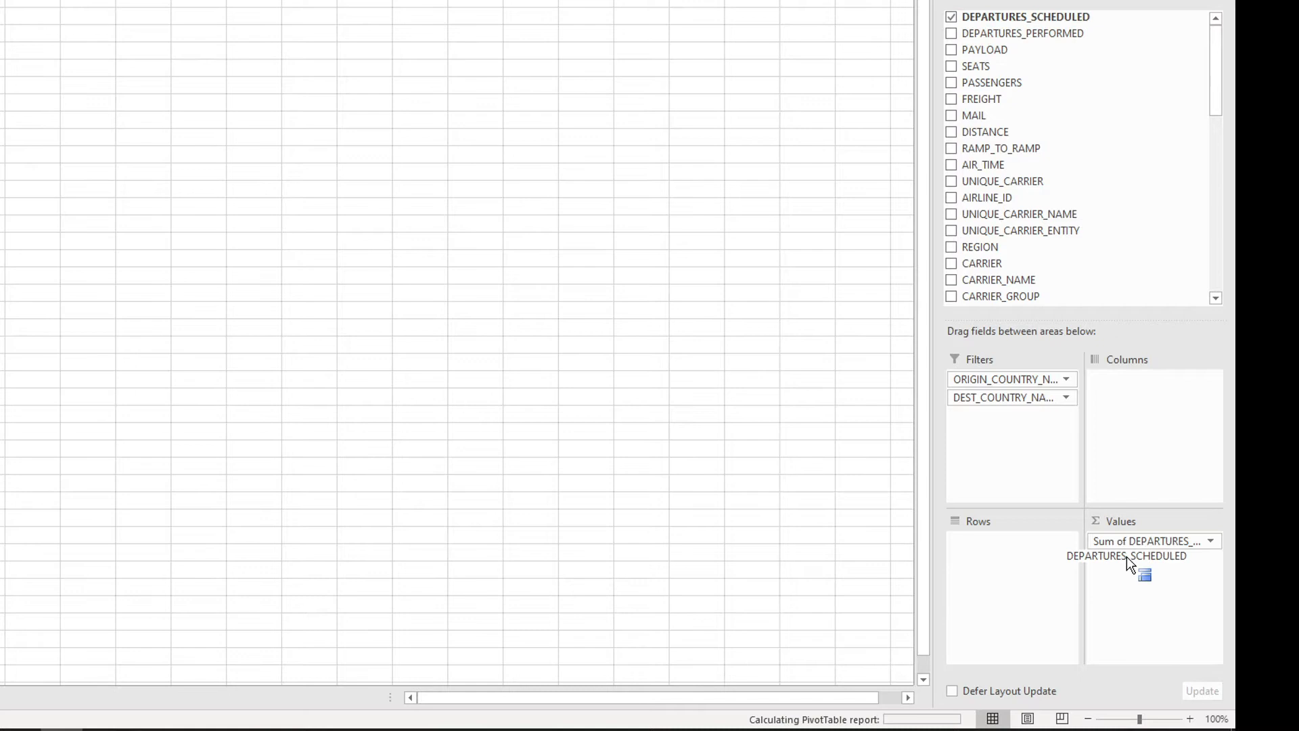
scroll(1049, 223, "down", 12)
left_click_drag(1016, 278, 1145, 580)
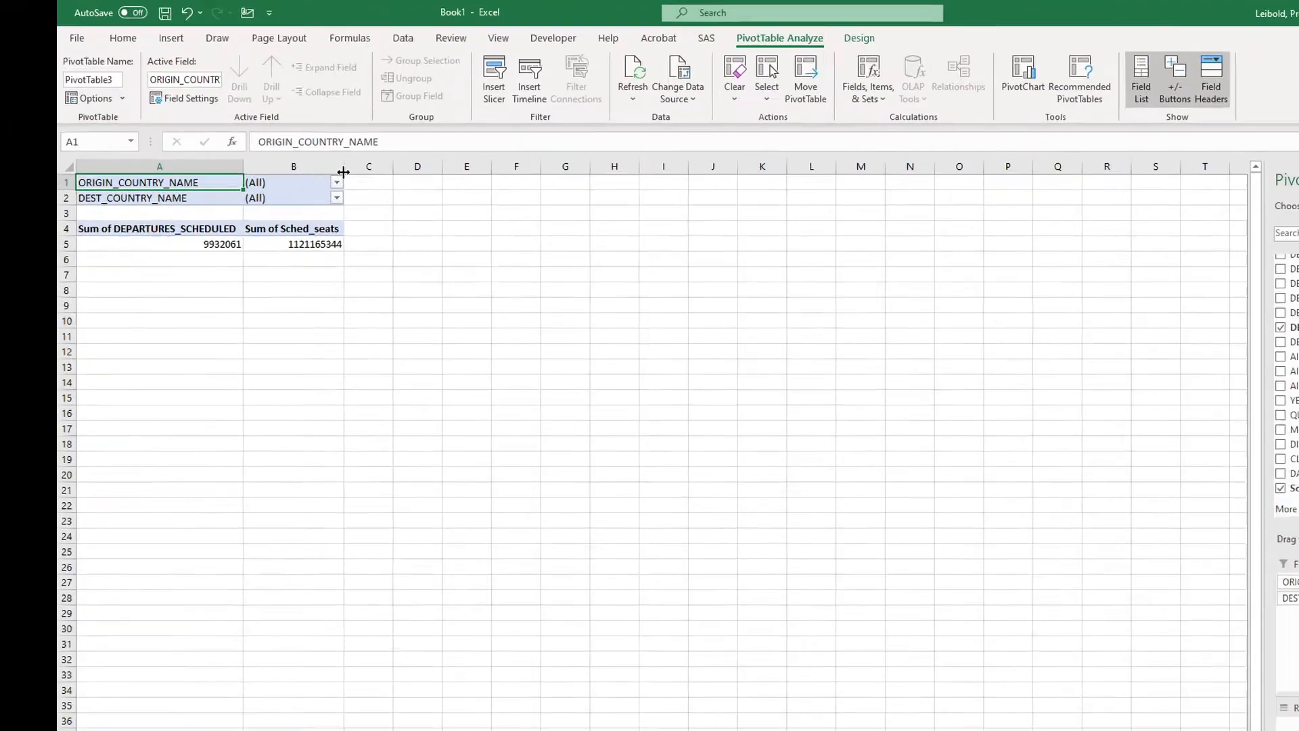
Step: Filter the PivotTable to origin country France and destination country United States
left_click(337, 182)
left_click(284, 205)
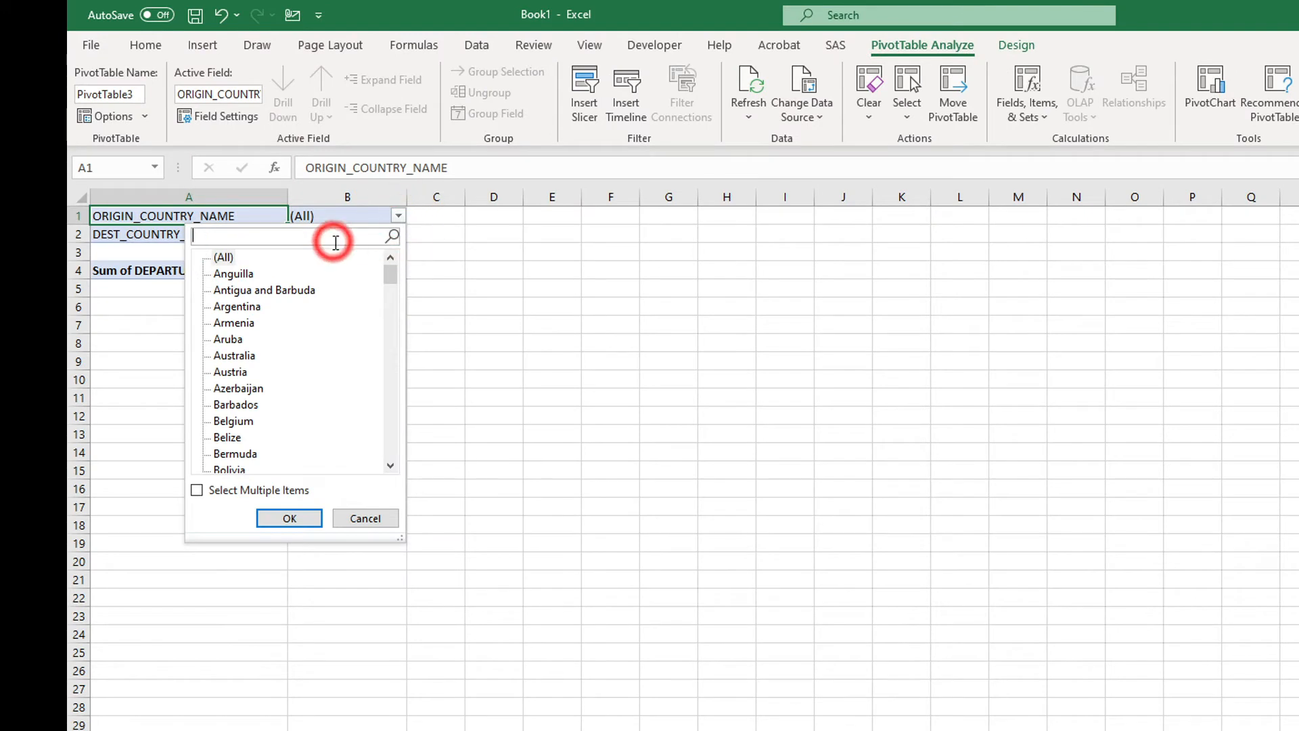
type("fra")
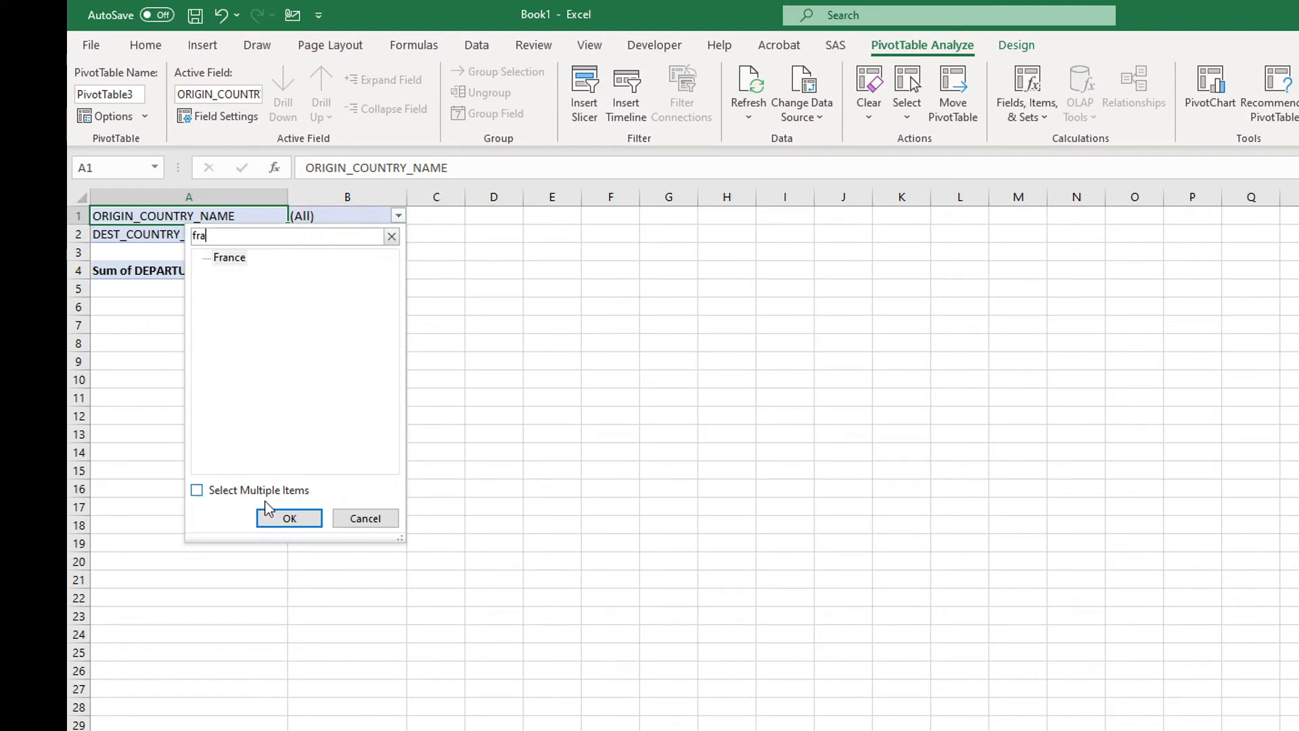
left_click(276, 512)
left_click(398, 234)
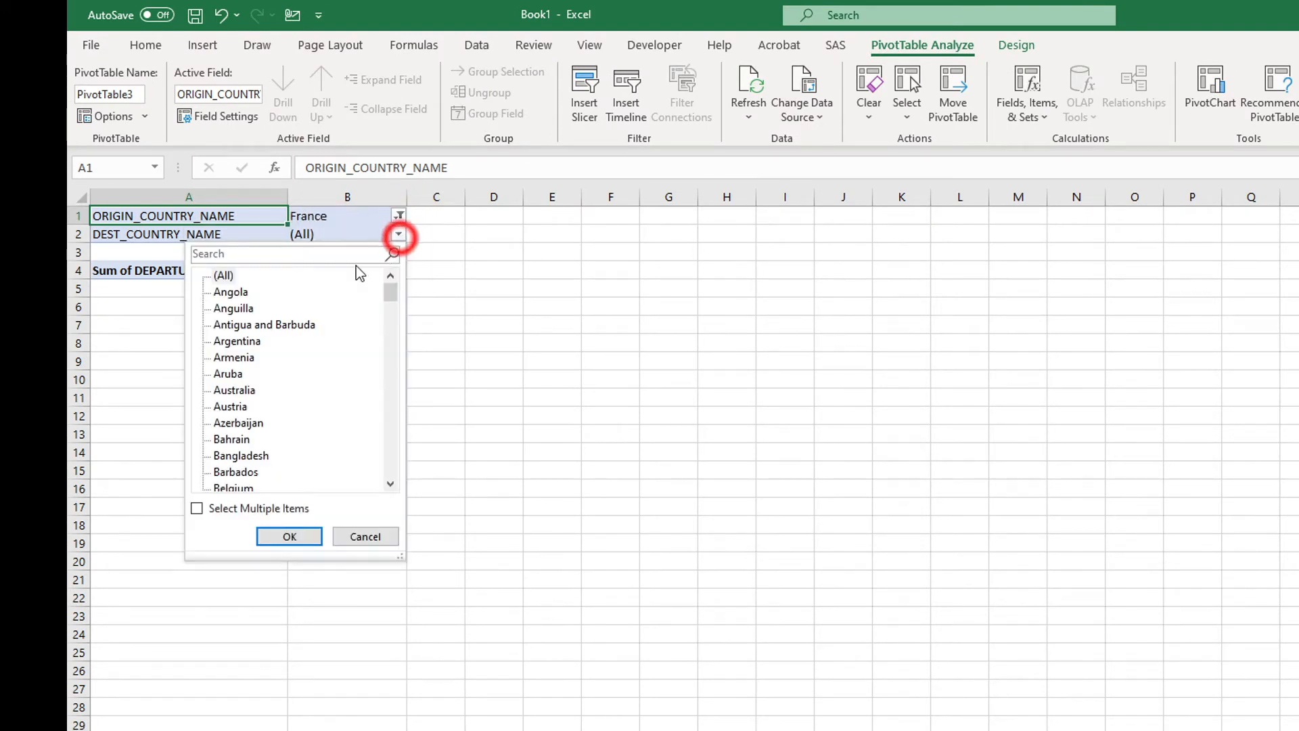
left_click(359, 255)
type("Uni")
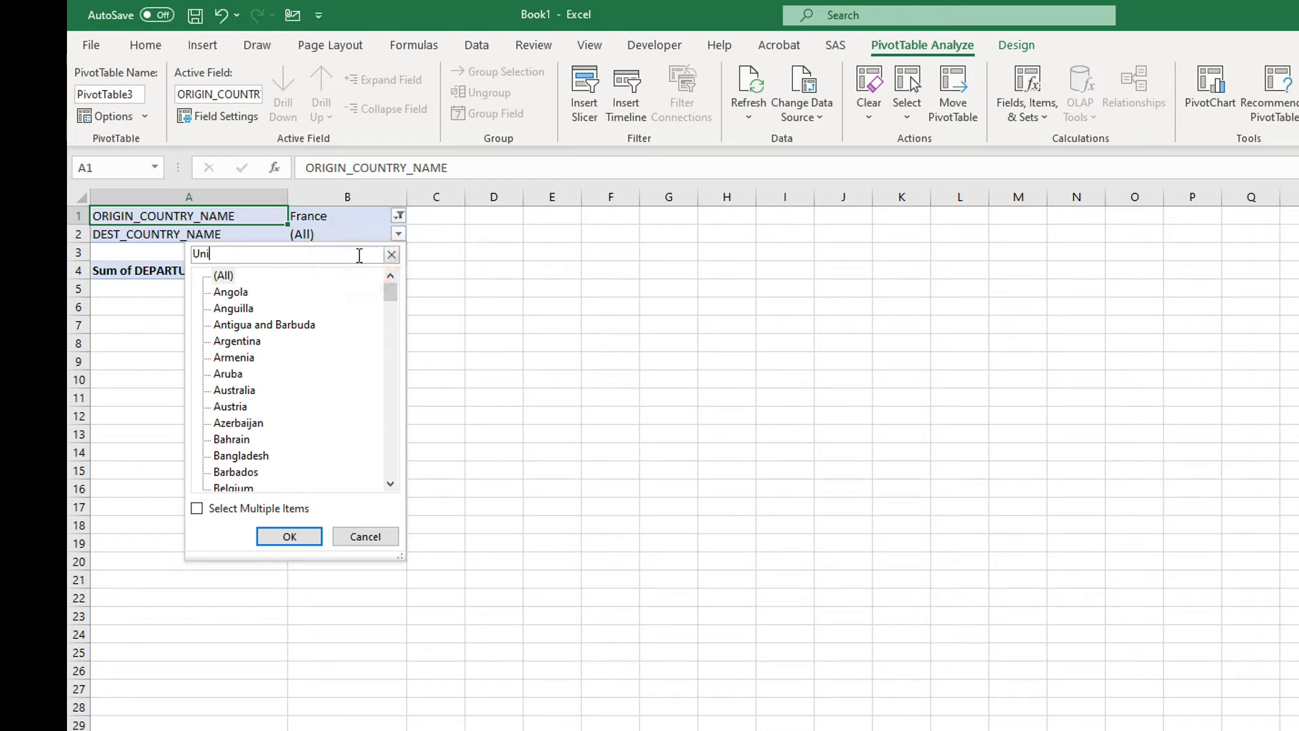
left_click(263, 308)
left_click(287, 535)
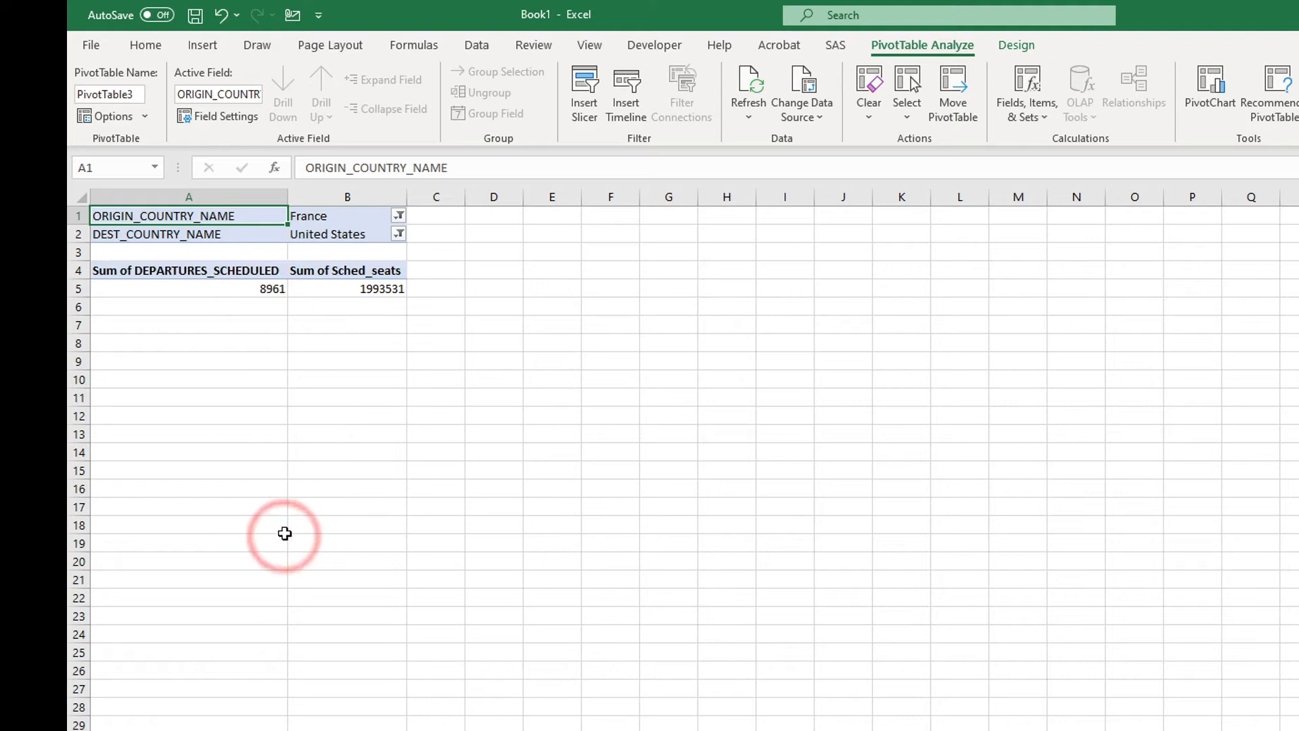
Step: Enter a formula in cell B7 that divides the PivotTable's Sum of Sched_seats by its Sum of DEPARTURES_SCHEDULED
left_click(336, 320)
type("=")
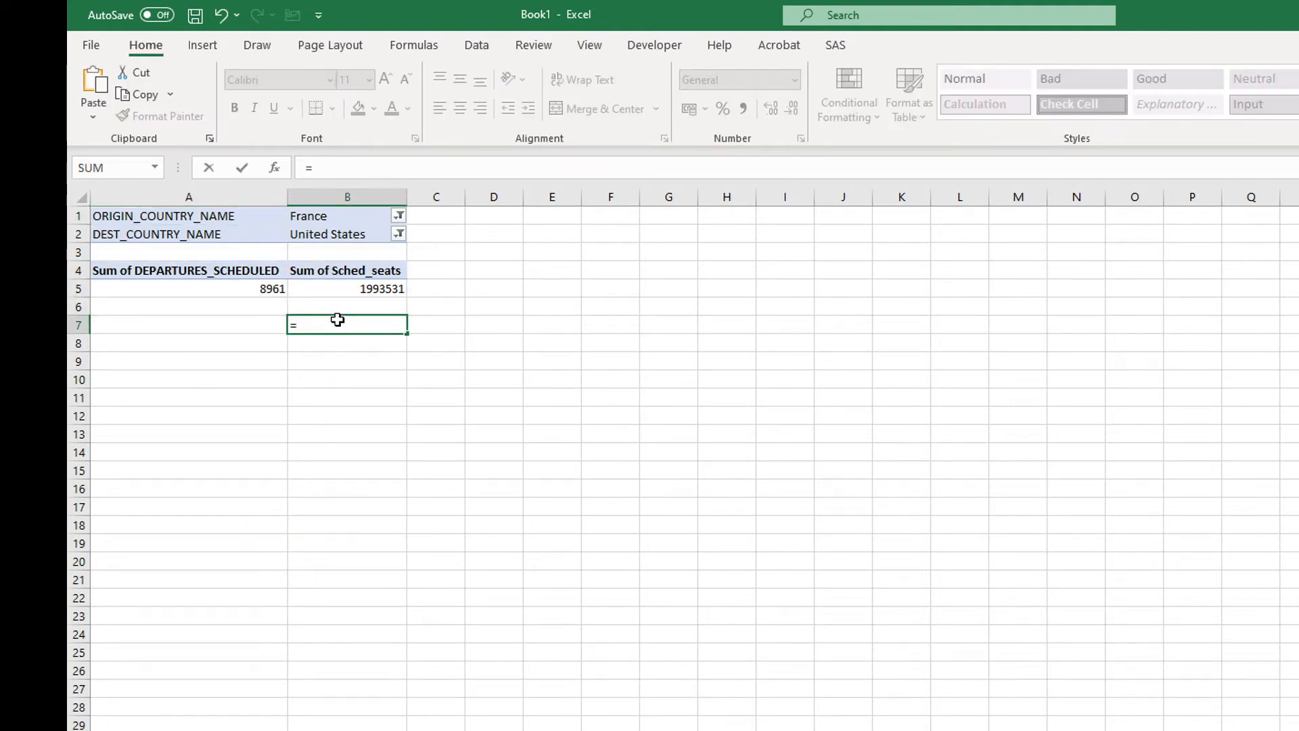
left_click(374, 287)
type("/")
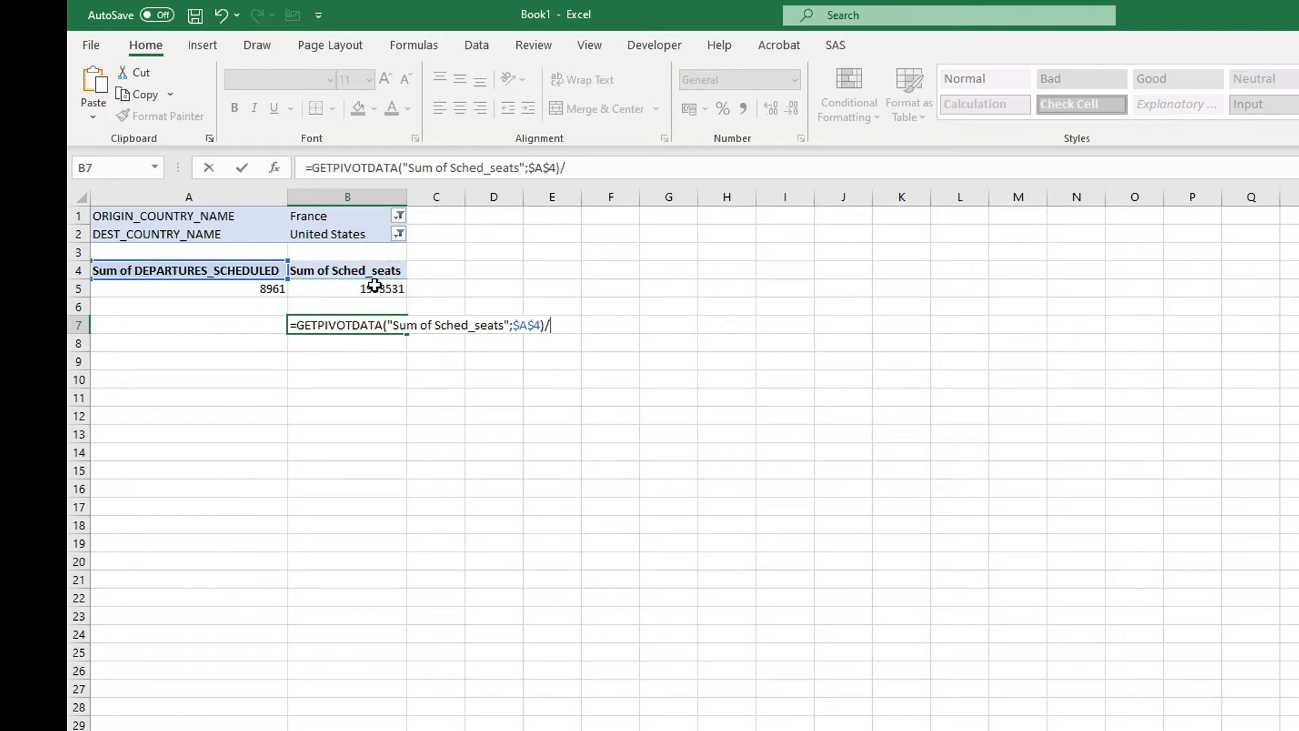
left_click(272, 286)
key("Return")
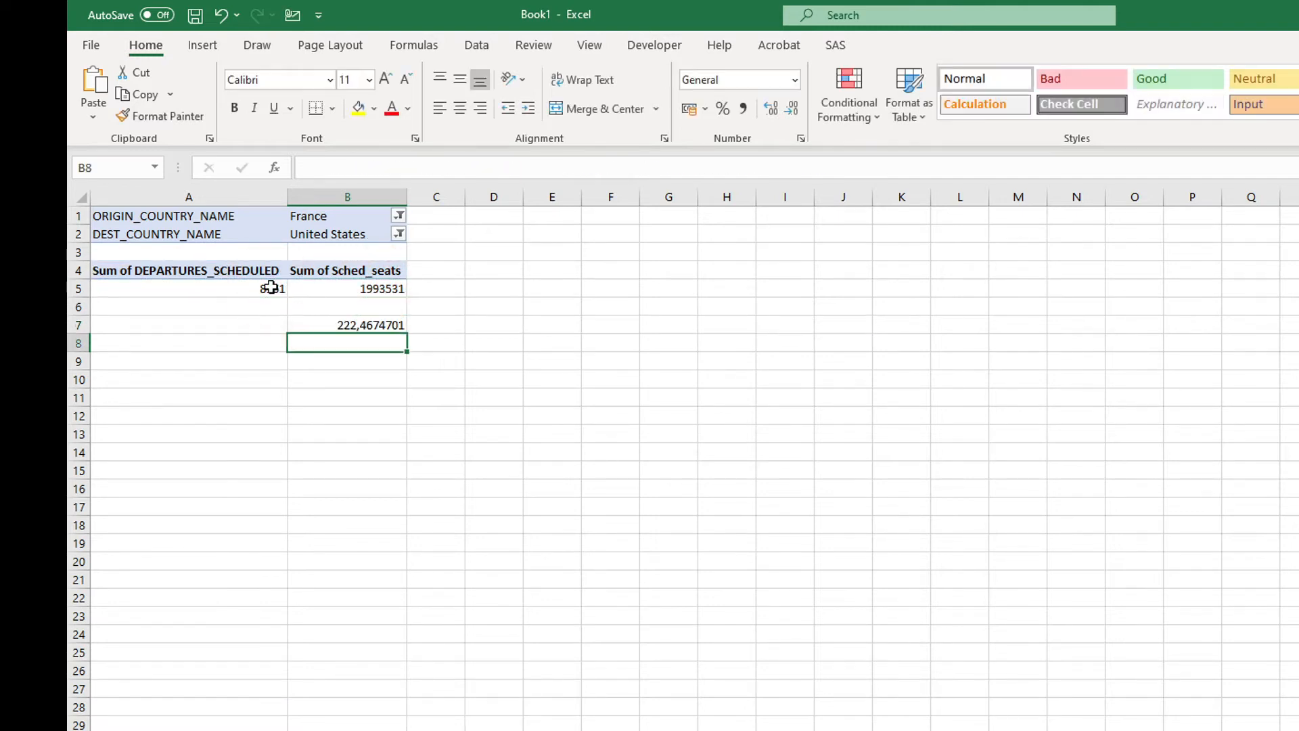
Step: Format the seats-per-flight result in cell B7 to show no decimal places
left_click(333, 322)
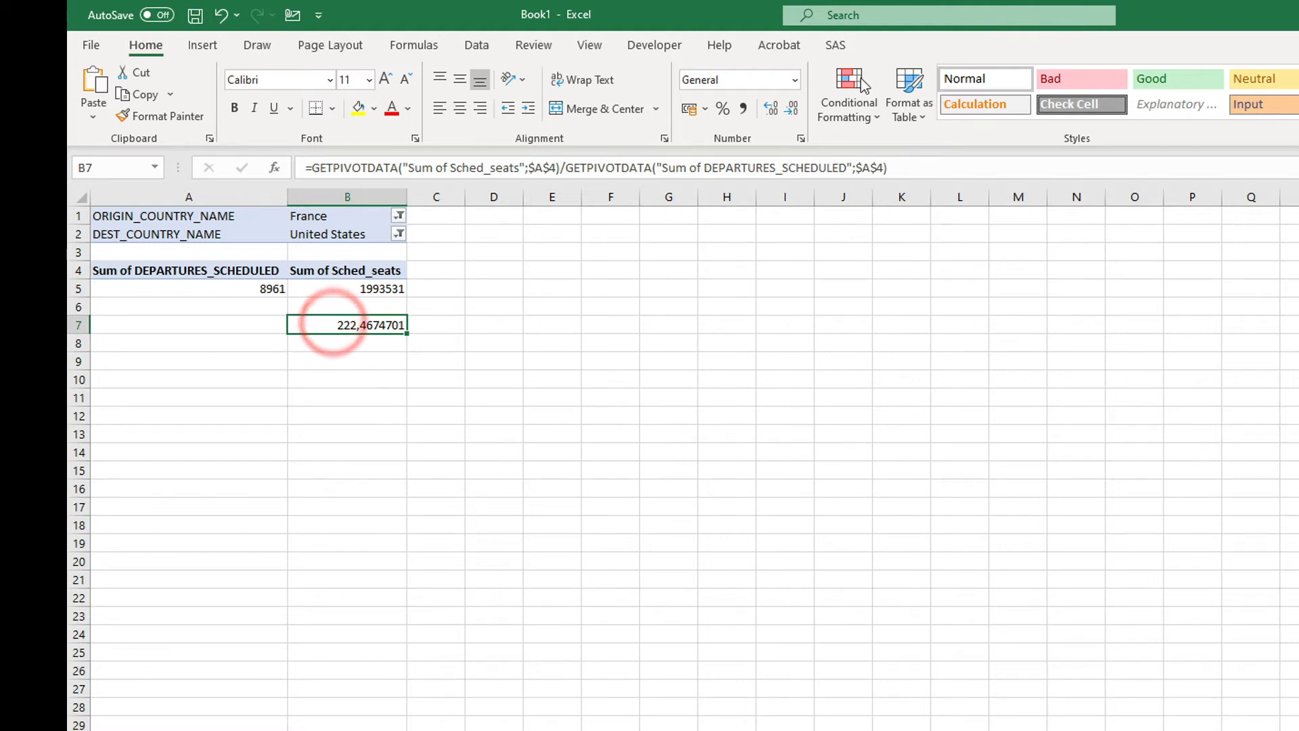
left_click(790, 111)
left_click(790, 112)
left_click(790, 112)
left_click(791, 112)
left_click(790, 111)
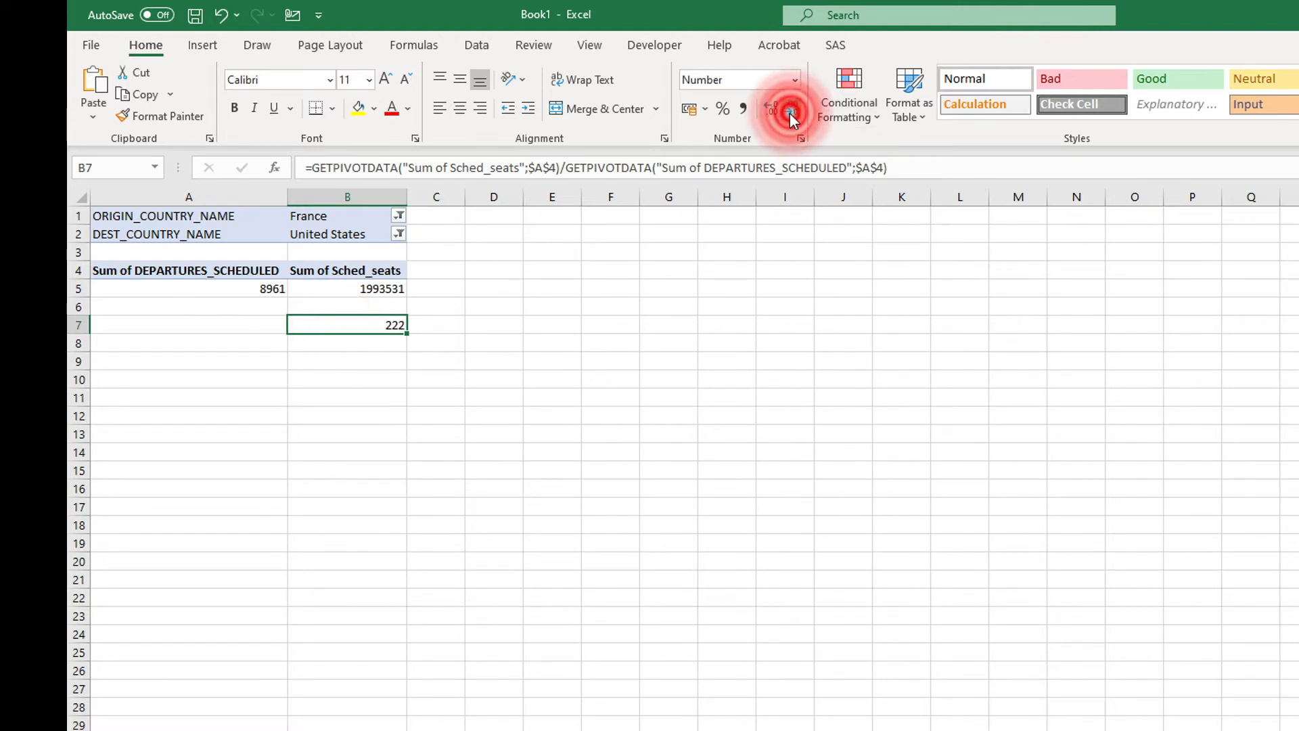
Step: Enter the label "Avg. seats per flight:" in cell A7 beside the calculated average
left_click(189, 323)
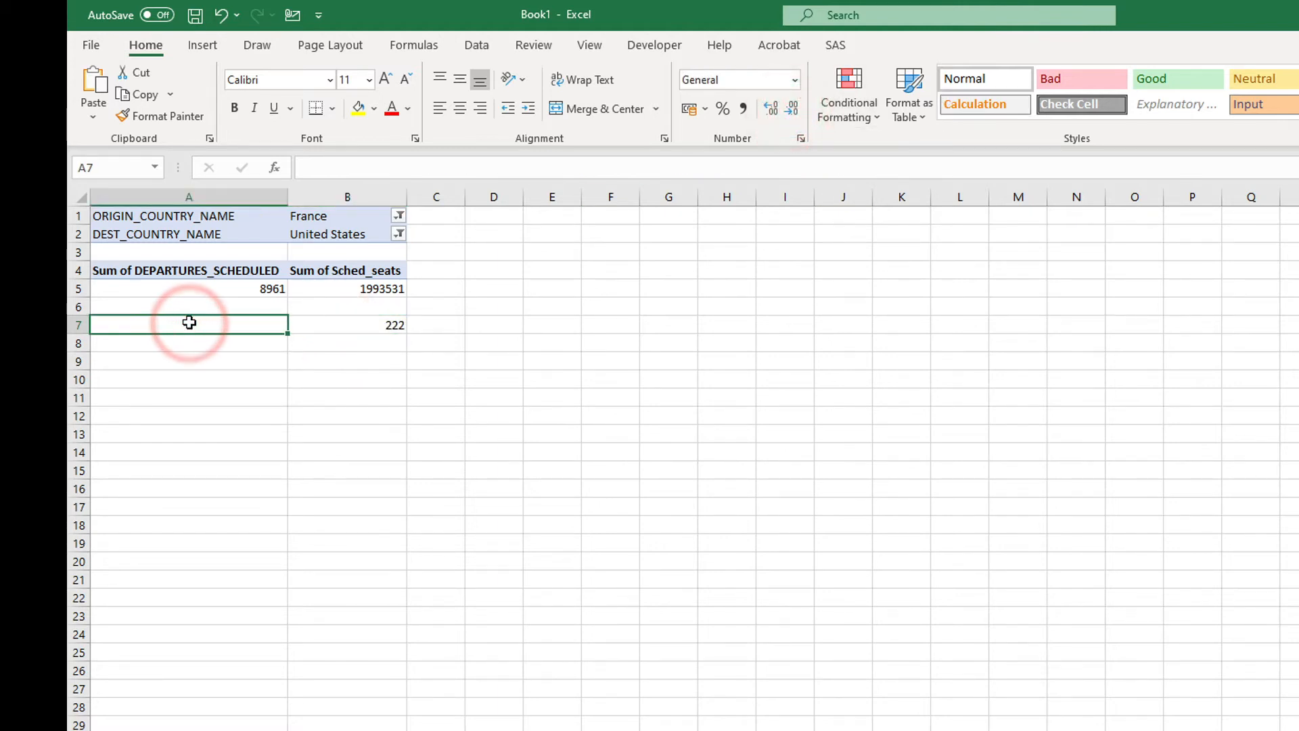
type("Avg. seats per flight:")
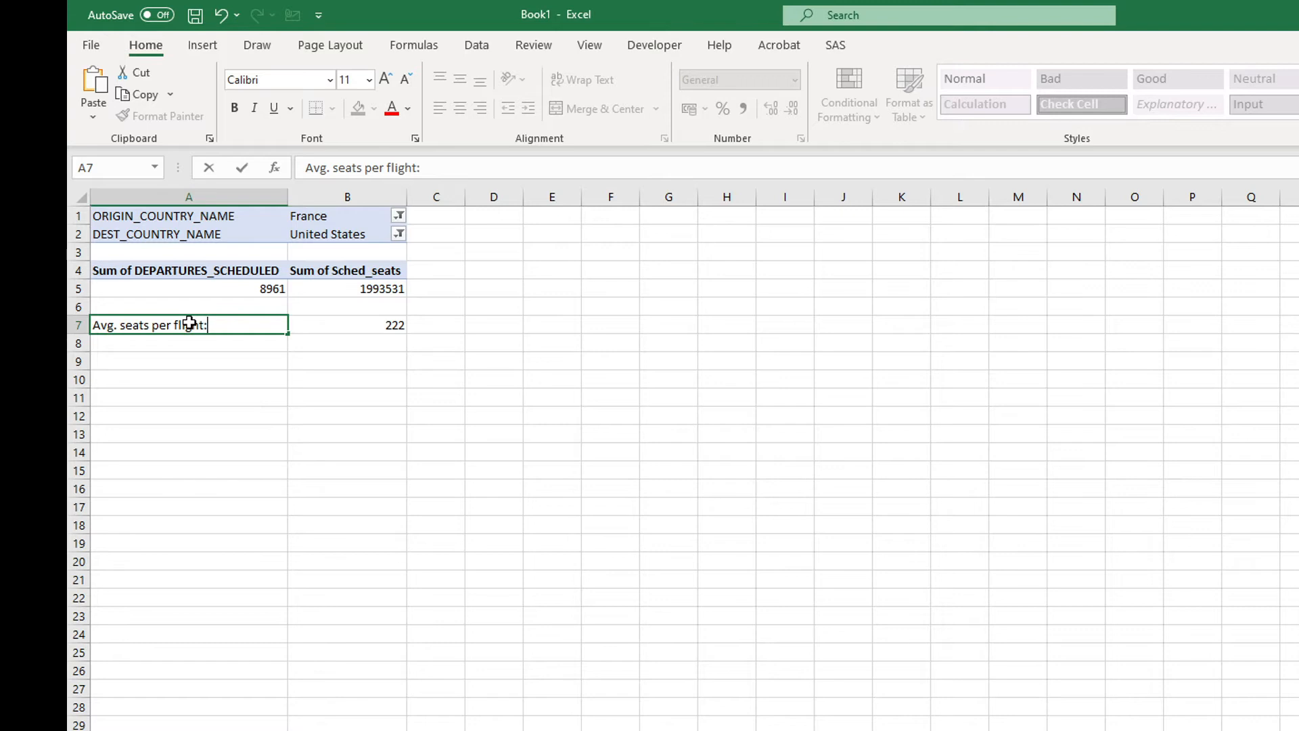
key("Return")
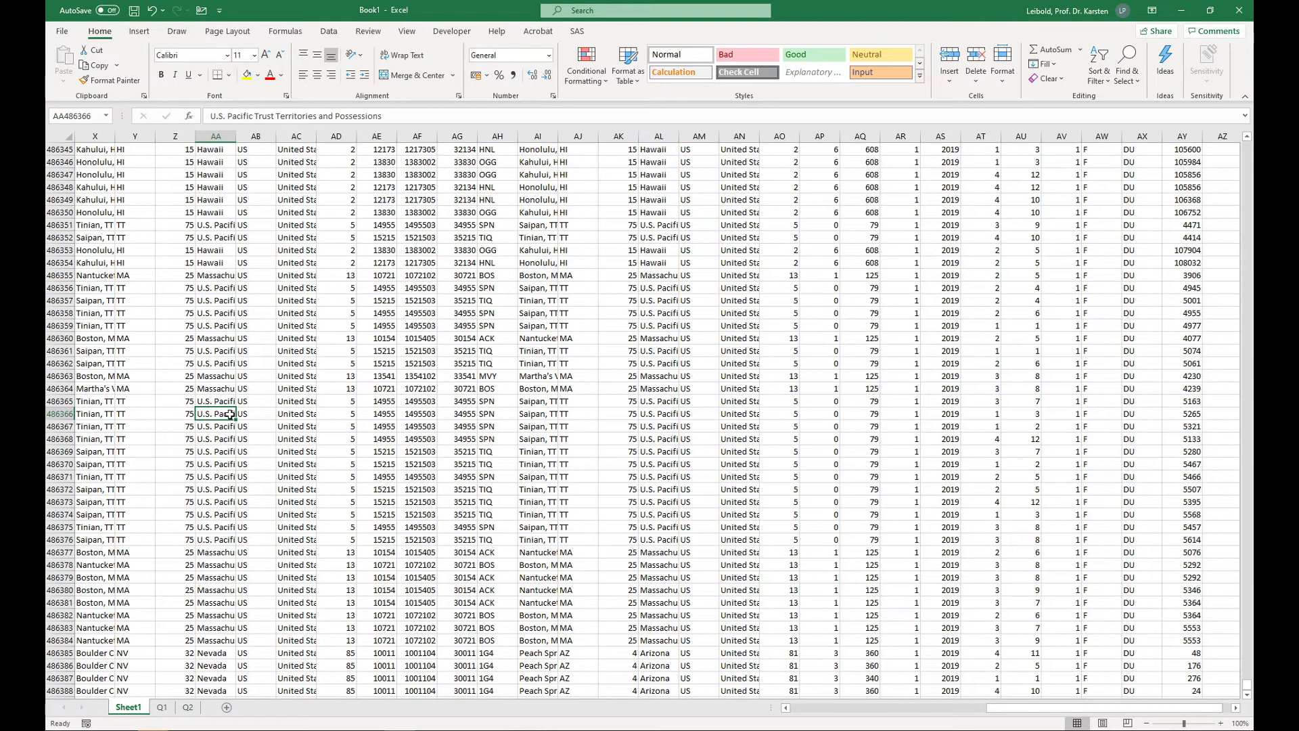
Step: Create another PivotTable on a new worksheet from the whole data range of Sheet1 for the cargo question
key("ctrl+a")
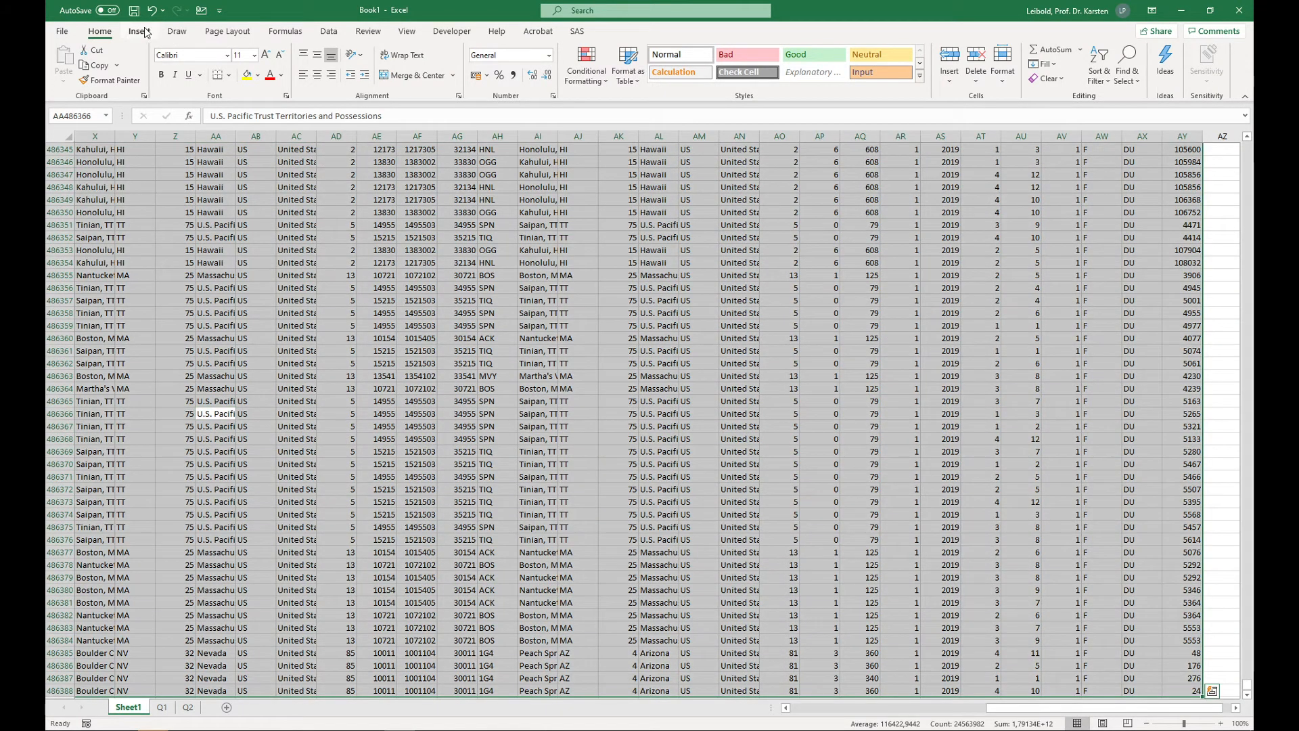
left_click(144, 32)
left_click(68, 60)
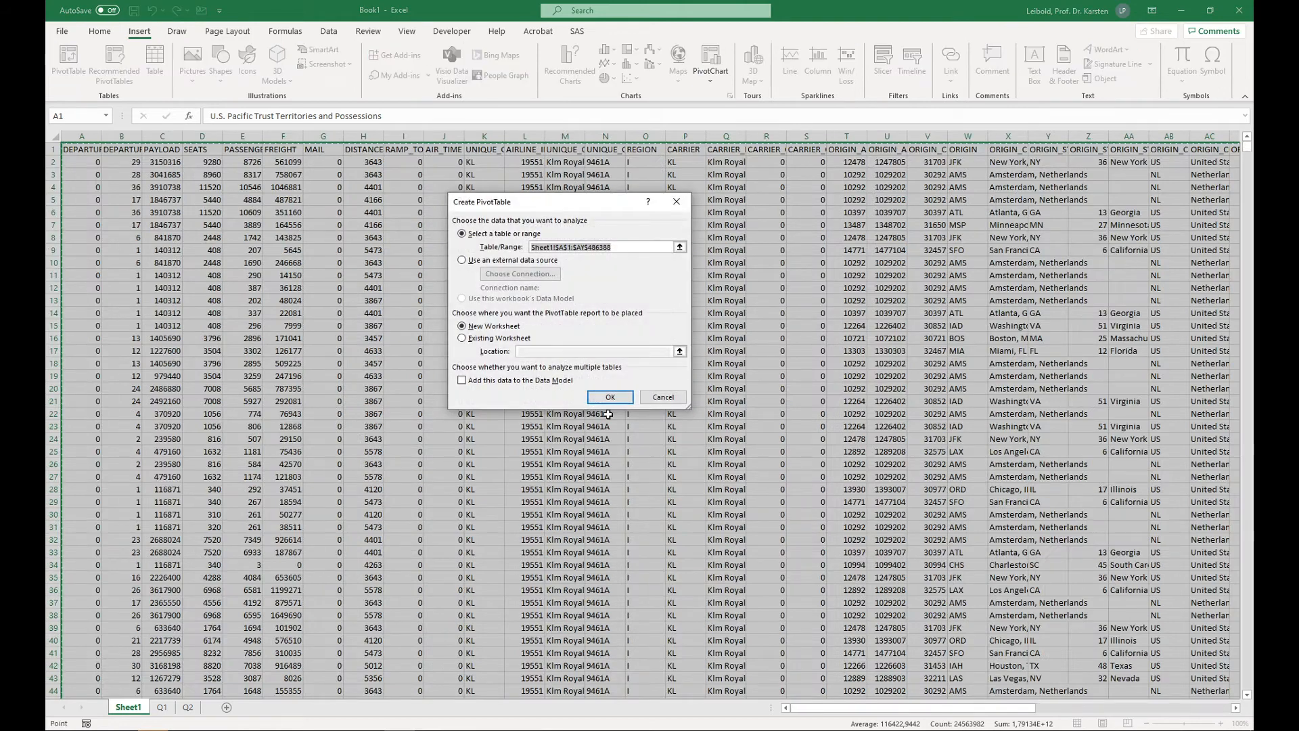
left_click(611, 397)
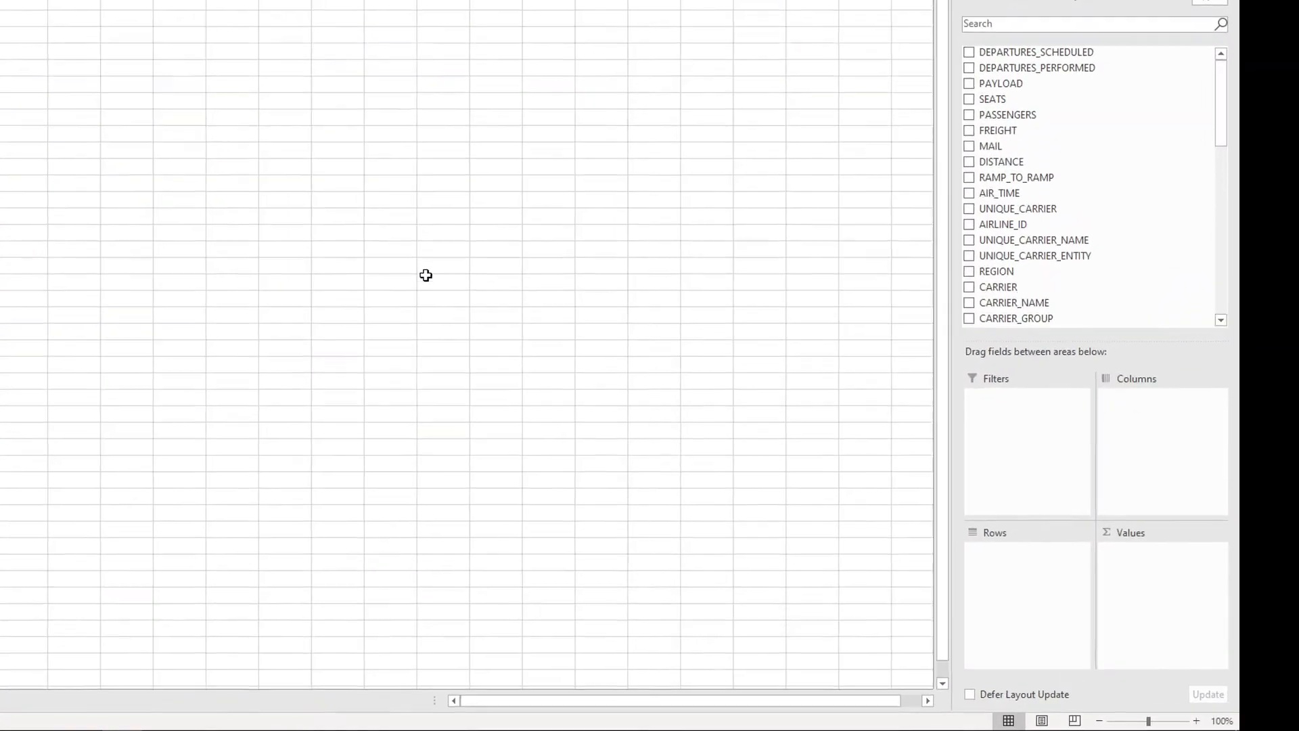
Step: Set up the PivotTable with ORIGIN_COUNTRY_NAME as rows and the sum of FREIGHT as values
left_click_drag(1015, 130, 1172, 569)
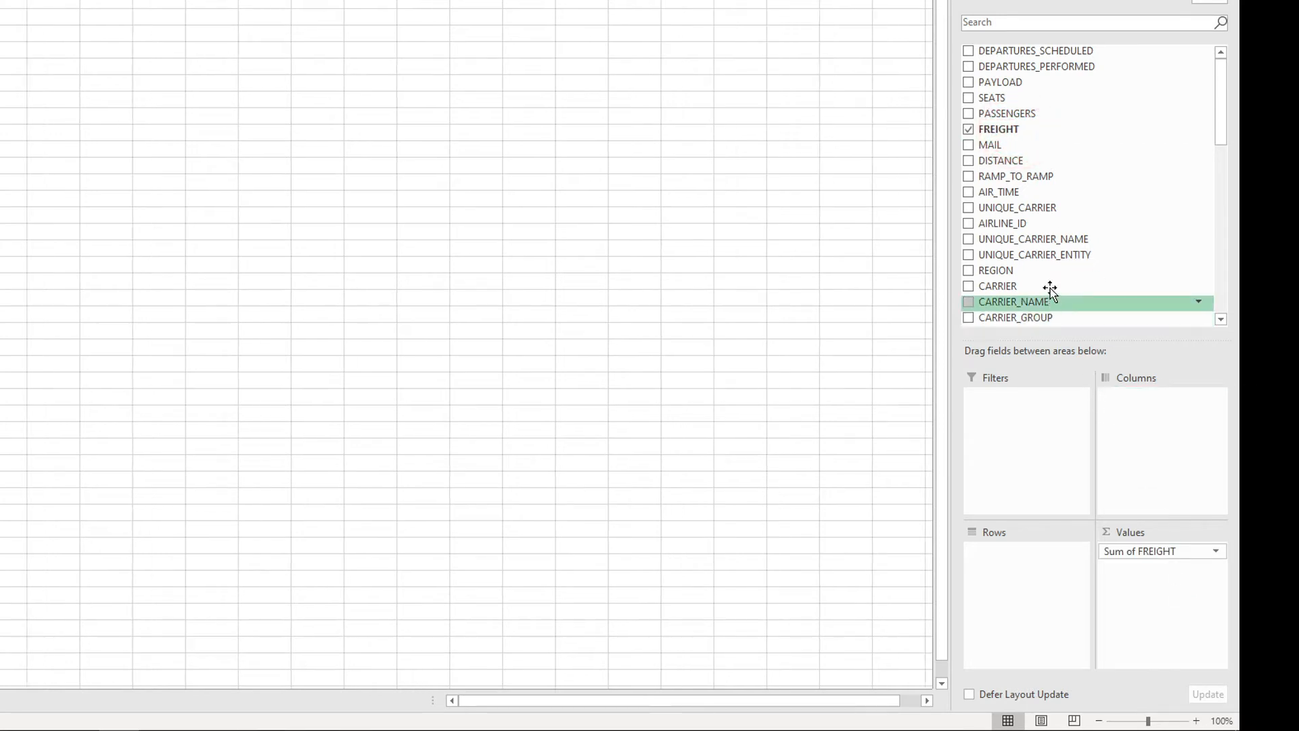
scroll(1050, 290, "down", 3)
scroll(1046, 271, "down", 1)
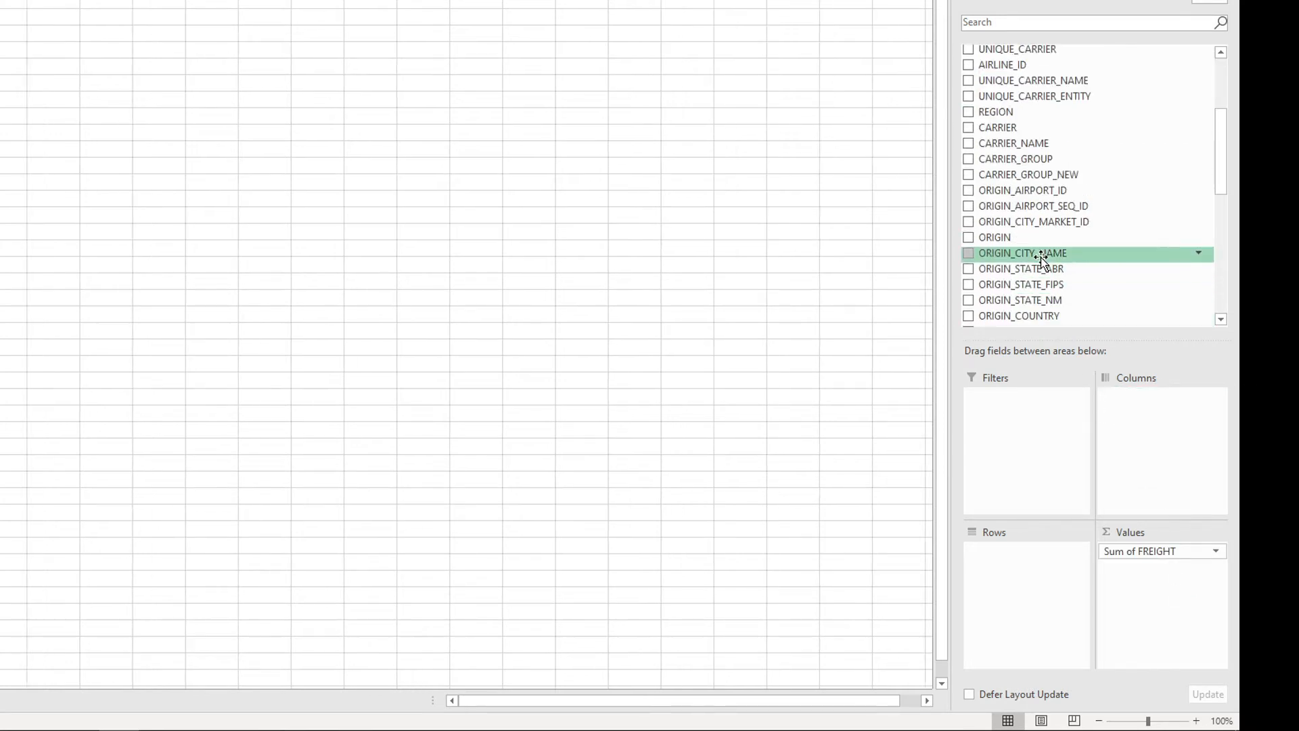
scroll(1046, 291, "down", 2)
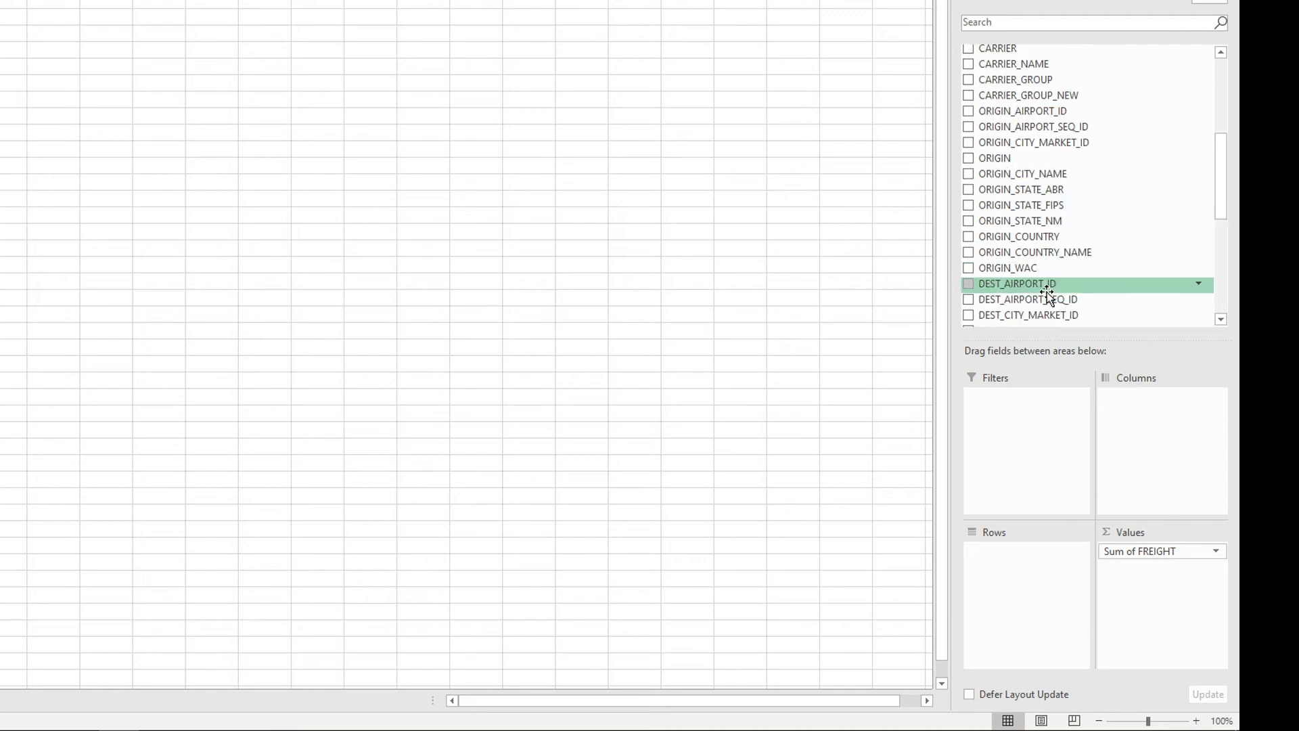
left_click_drag(1027, 253, 1049, 586)
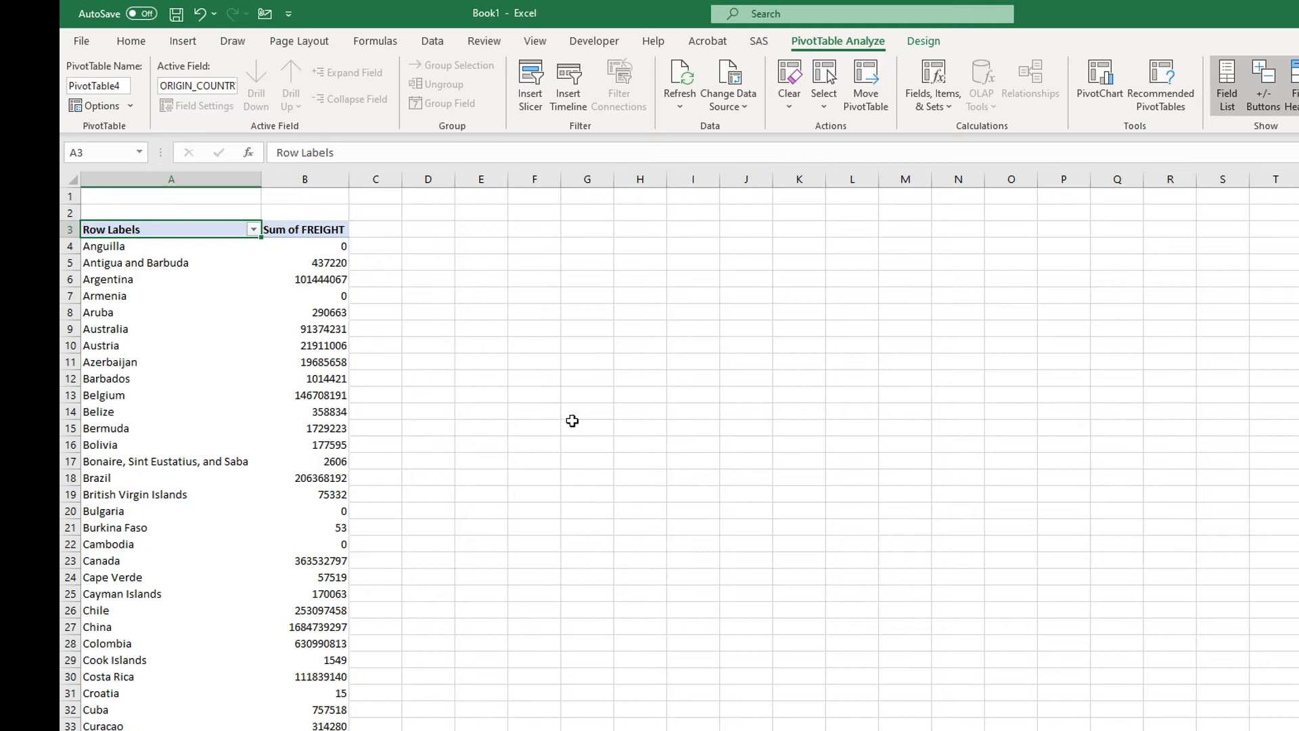
Step: Sort the origin countries by Sum of FREIGHT from largest to smallest and select the highest non-US freight value
left_click(313, 316)
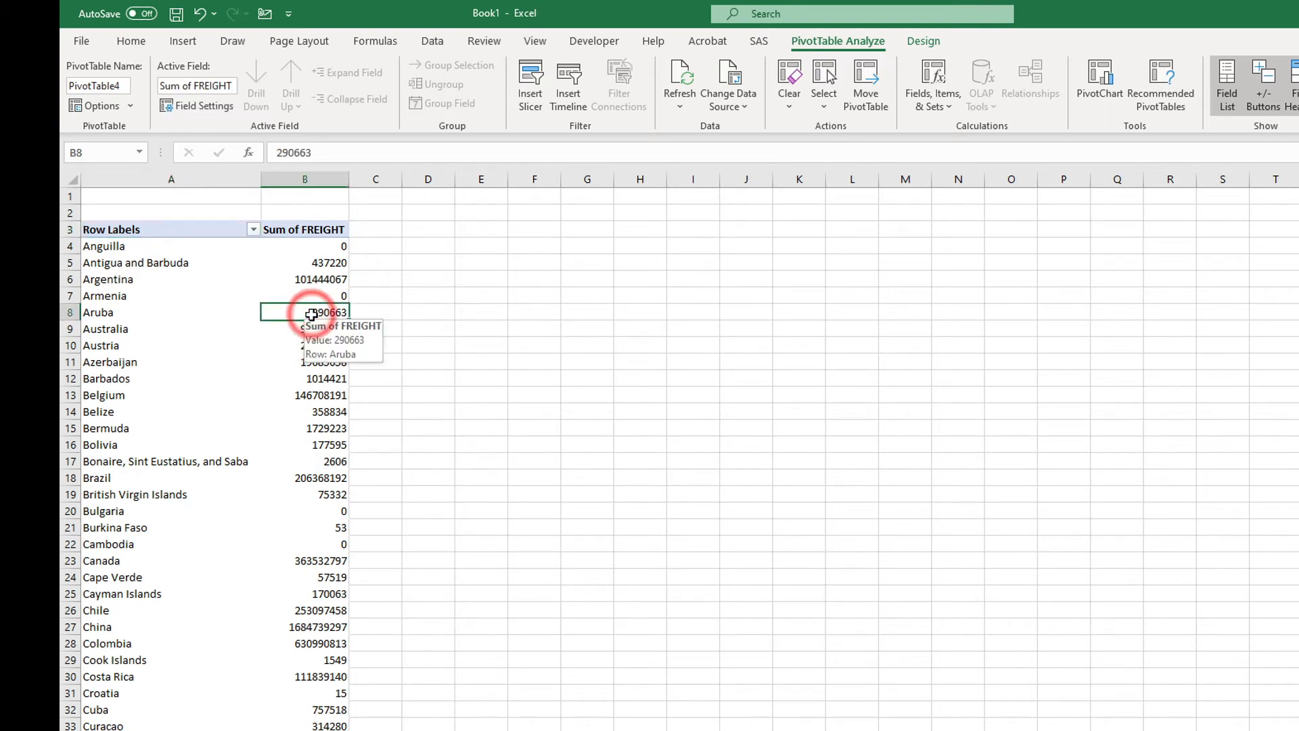
left_click(436, 39)
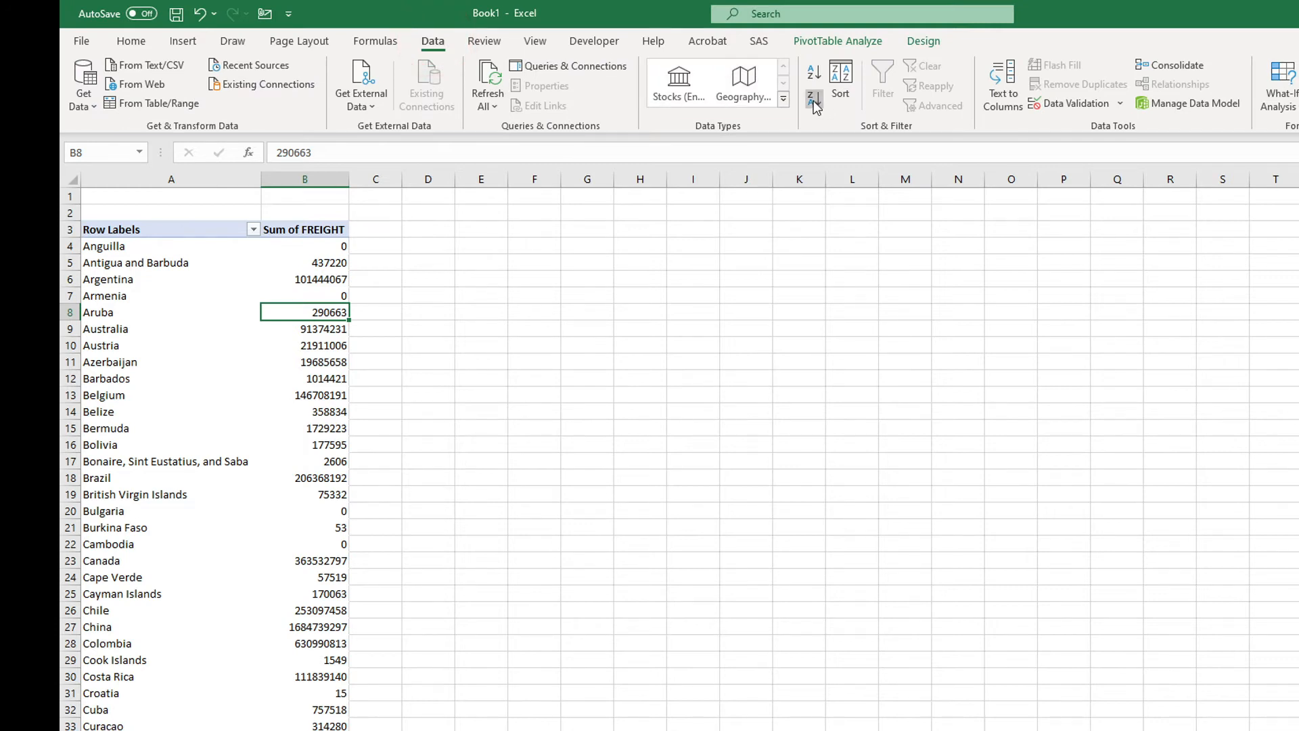
left_click(814, 103)
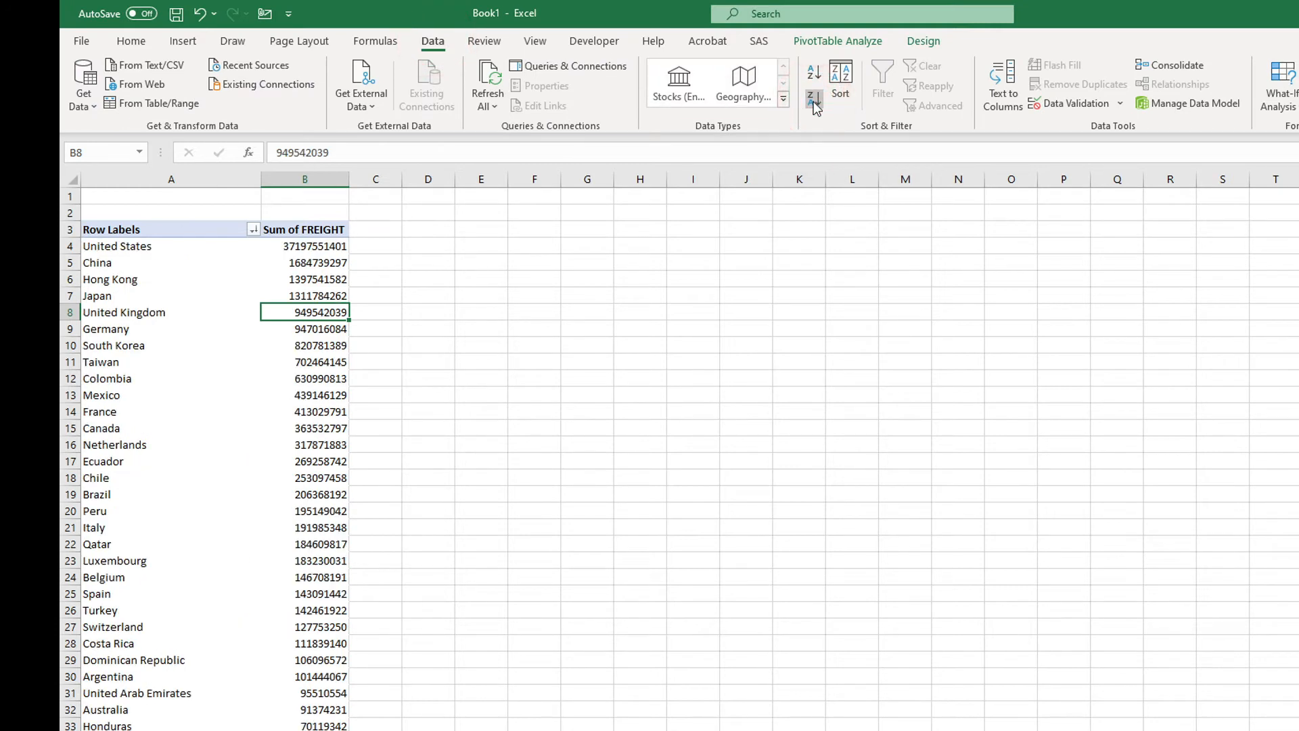
left_click(323, 258)
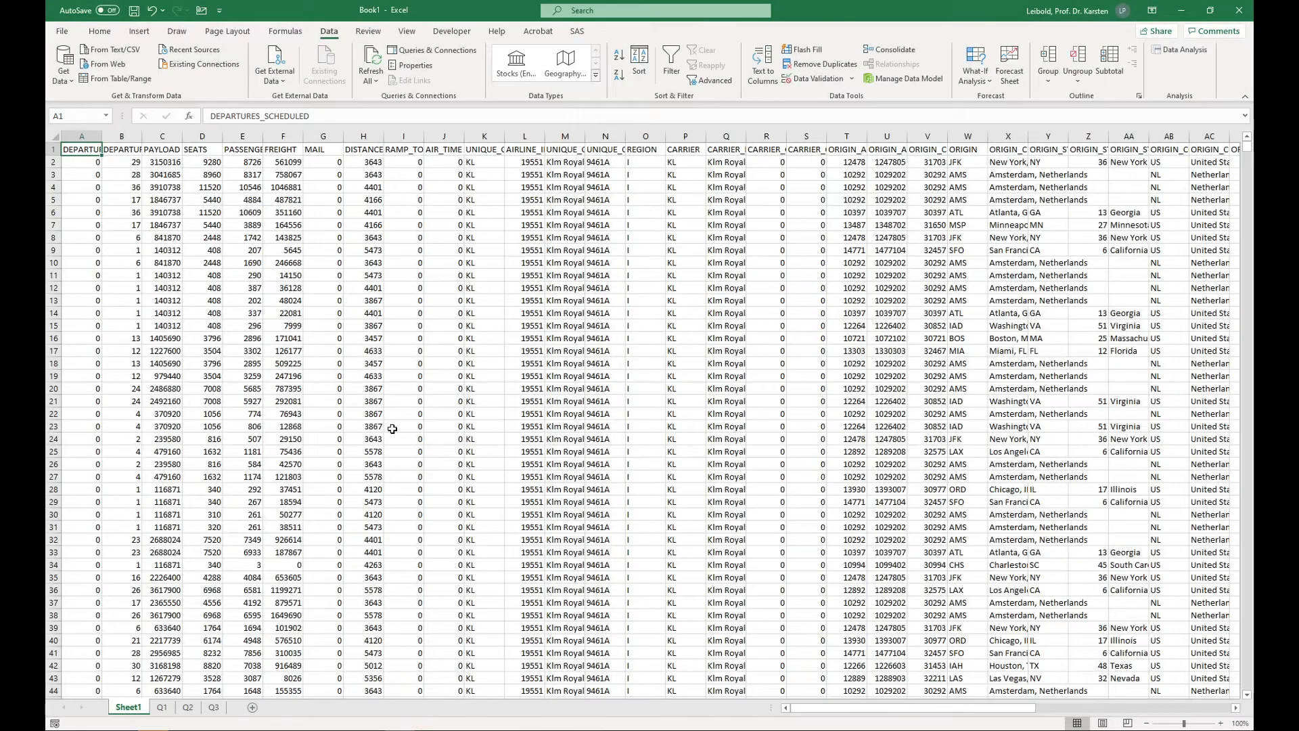
Step: Create a PivotTable for the departure-point question on a new worksheet from the range Sheet1!$A$1:$AY$486388
key("ctrl+shift+End")
left_click(140, 31)
left_click(71, 58)
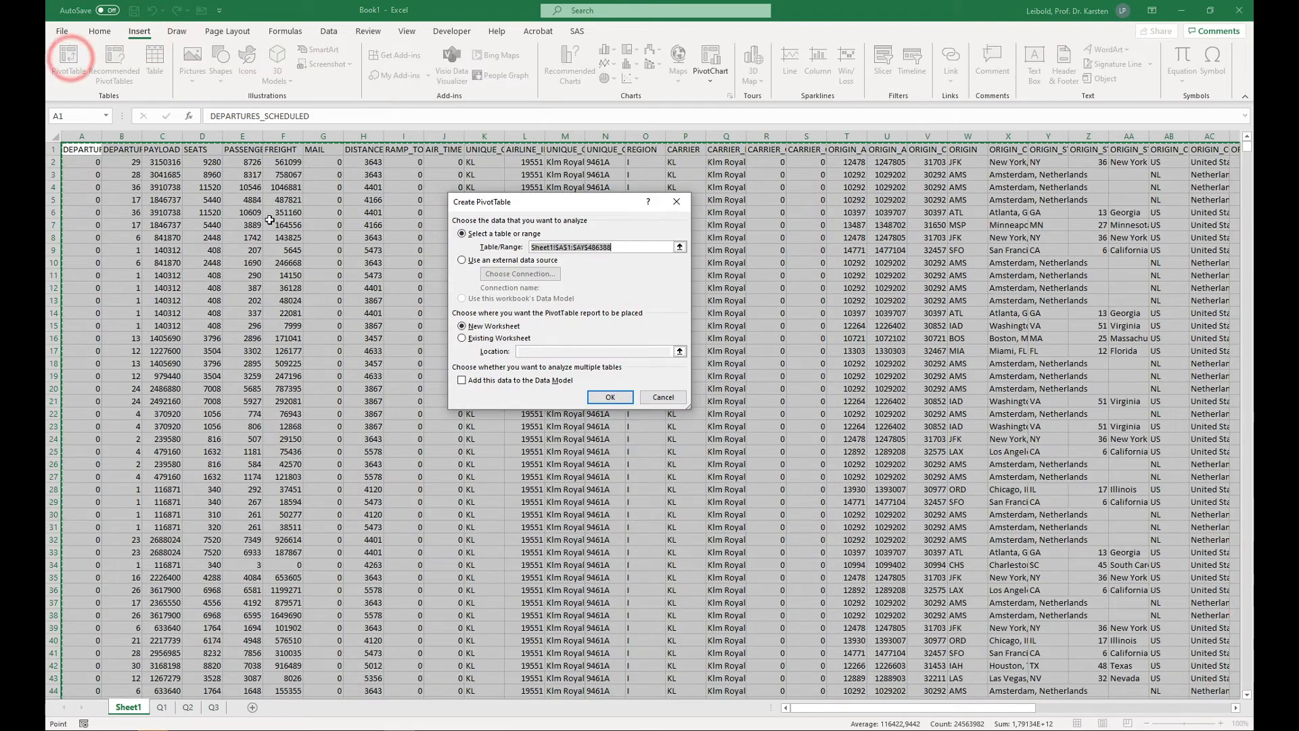
left_click(608, 399)
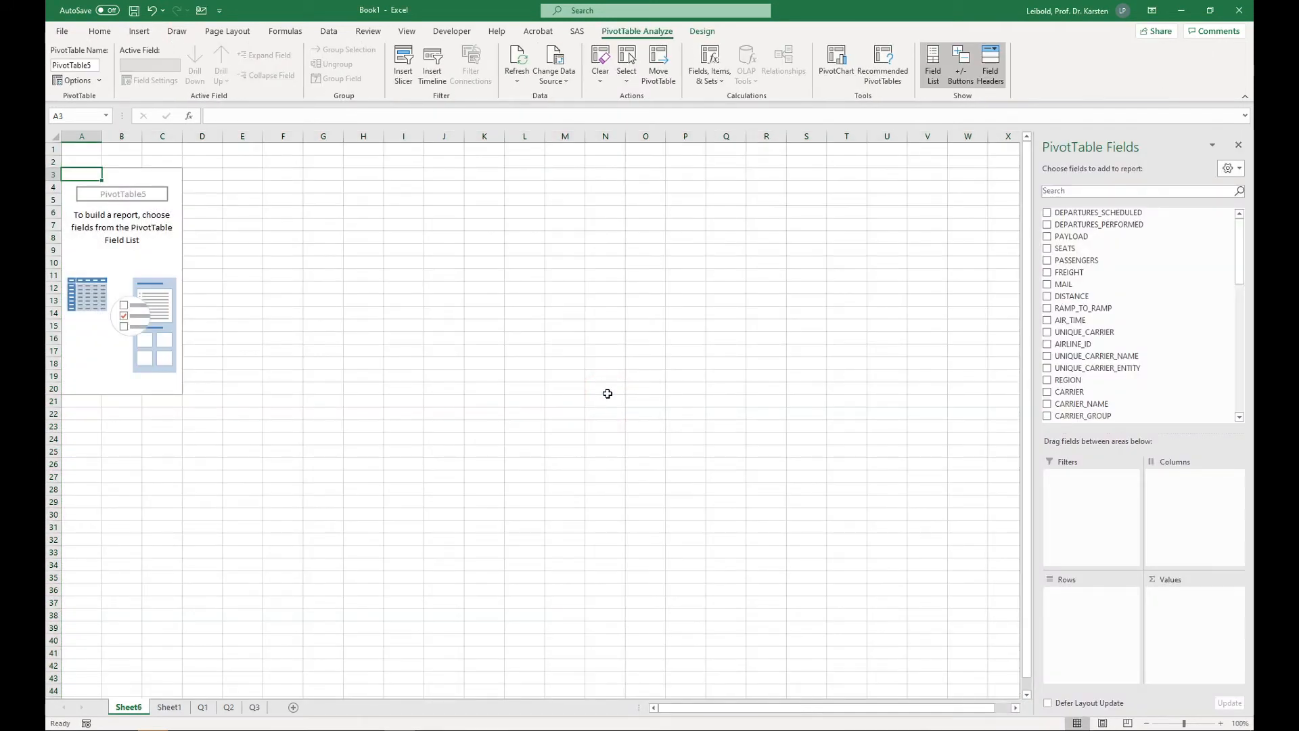
Step: Set up the PivotTable with ORIGIN as rows and the sum of SEATS as values
scroll(1082, 404, "down", 4)
left_click_drag(1068, 325, 1083, 605)
scroll(1083, 378, "up", 4)
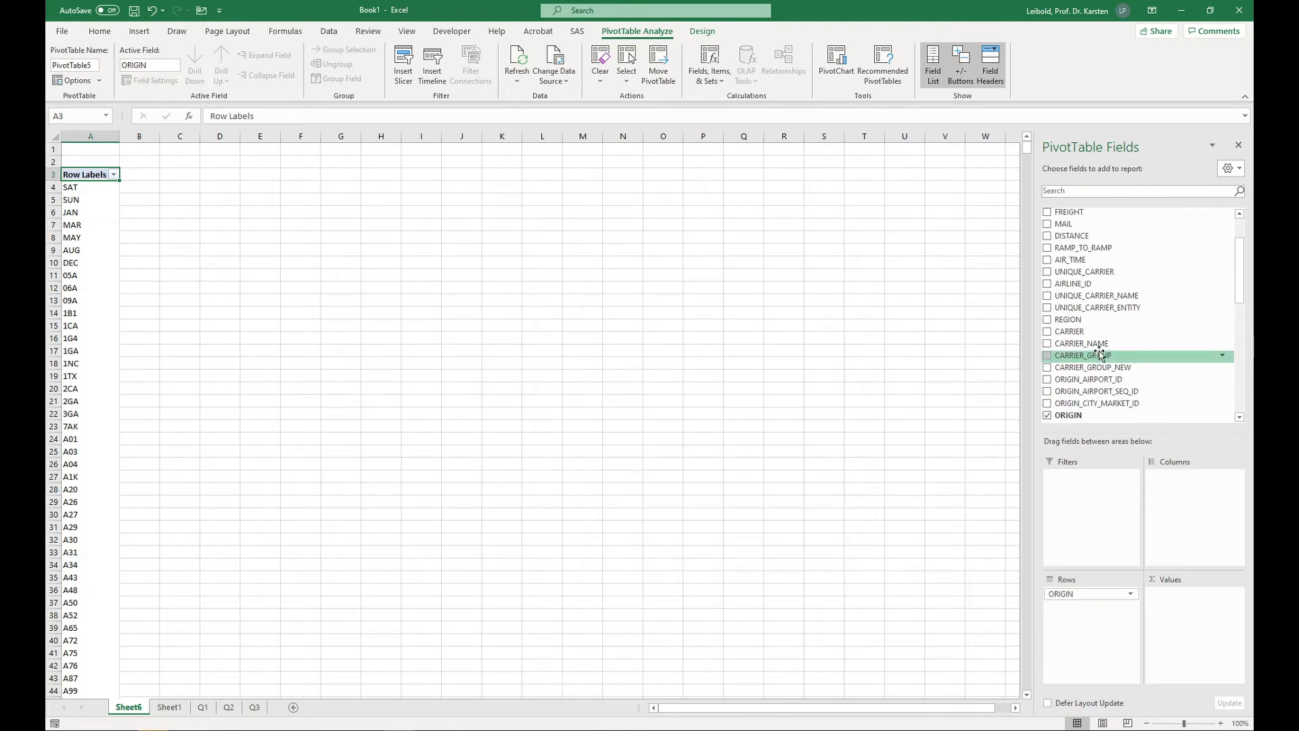
left_click_drag(1064, 248, 1165, 612)
Step: Add ORIGIN_COUNTRY_NAME as a report filter of the seats-by-origin PivotTable
scroll(1140, 379, "down", 5)
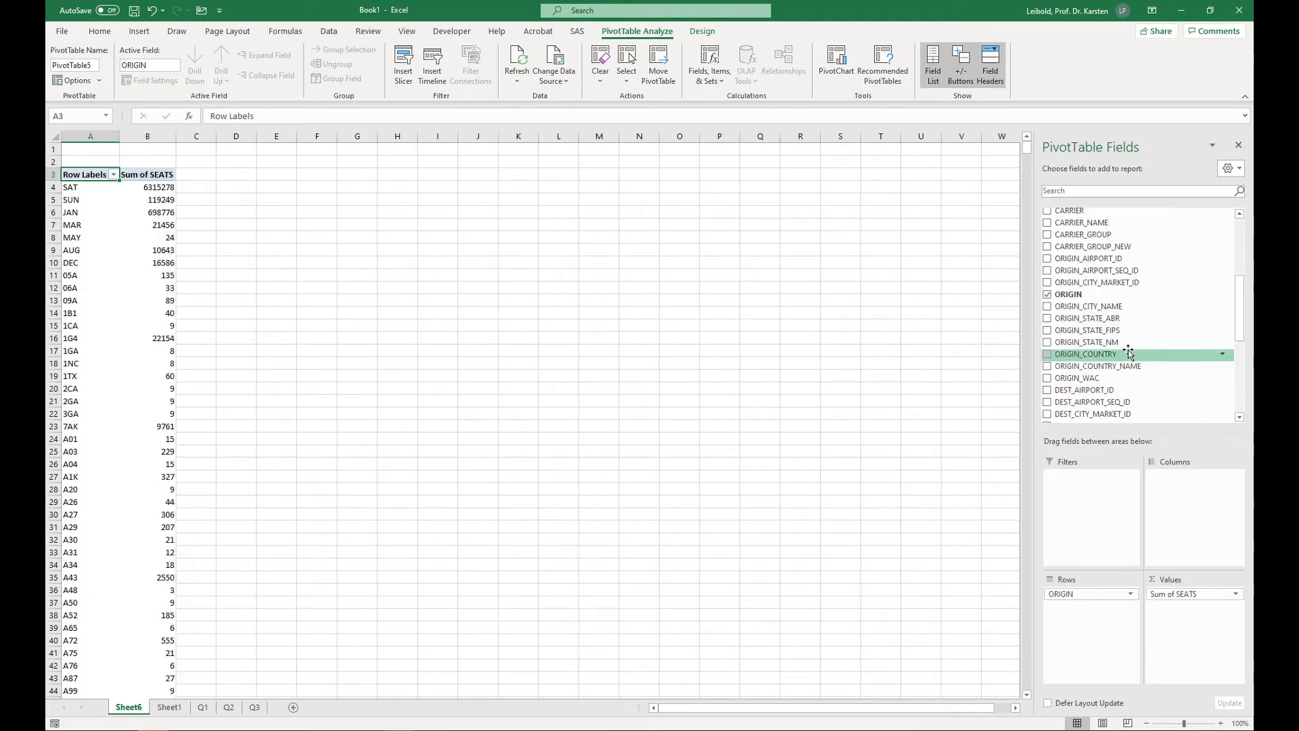
scroll(1127, 349, "down", 3)
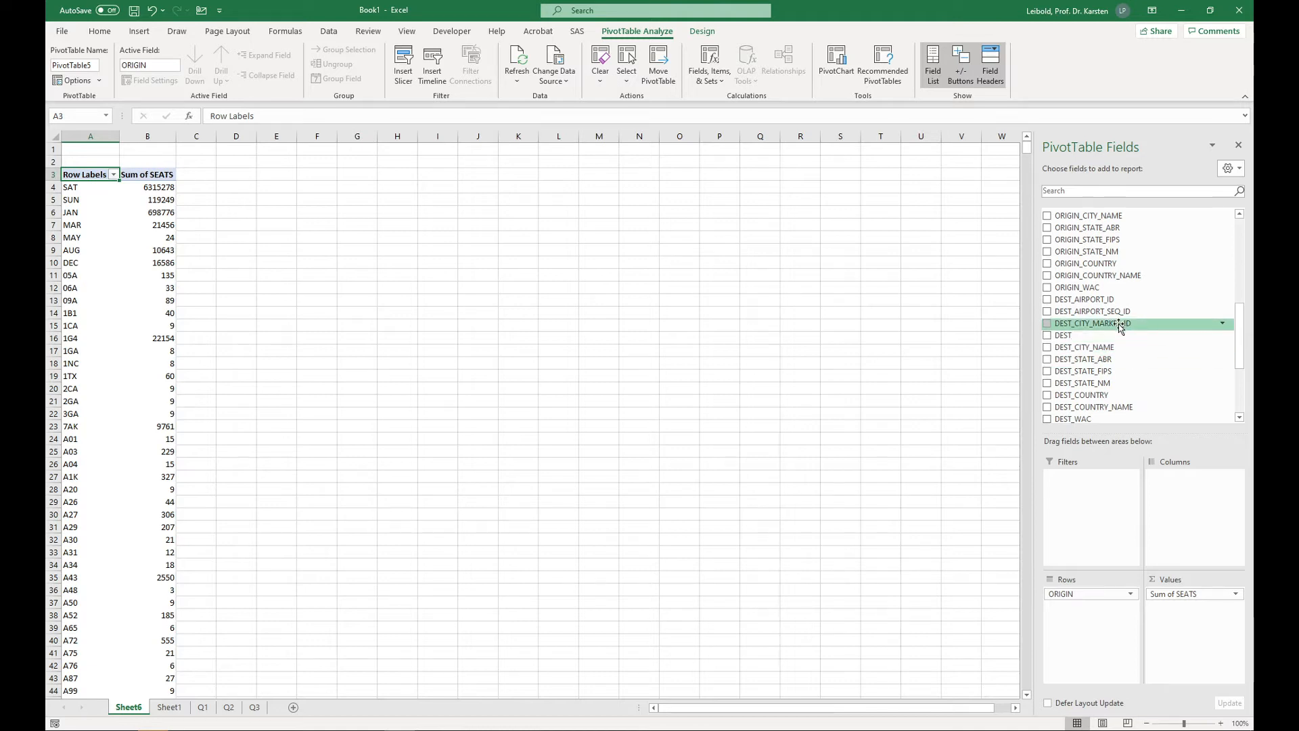
left_click_drag(1118, 276, 1091, 492)
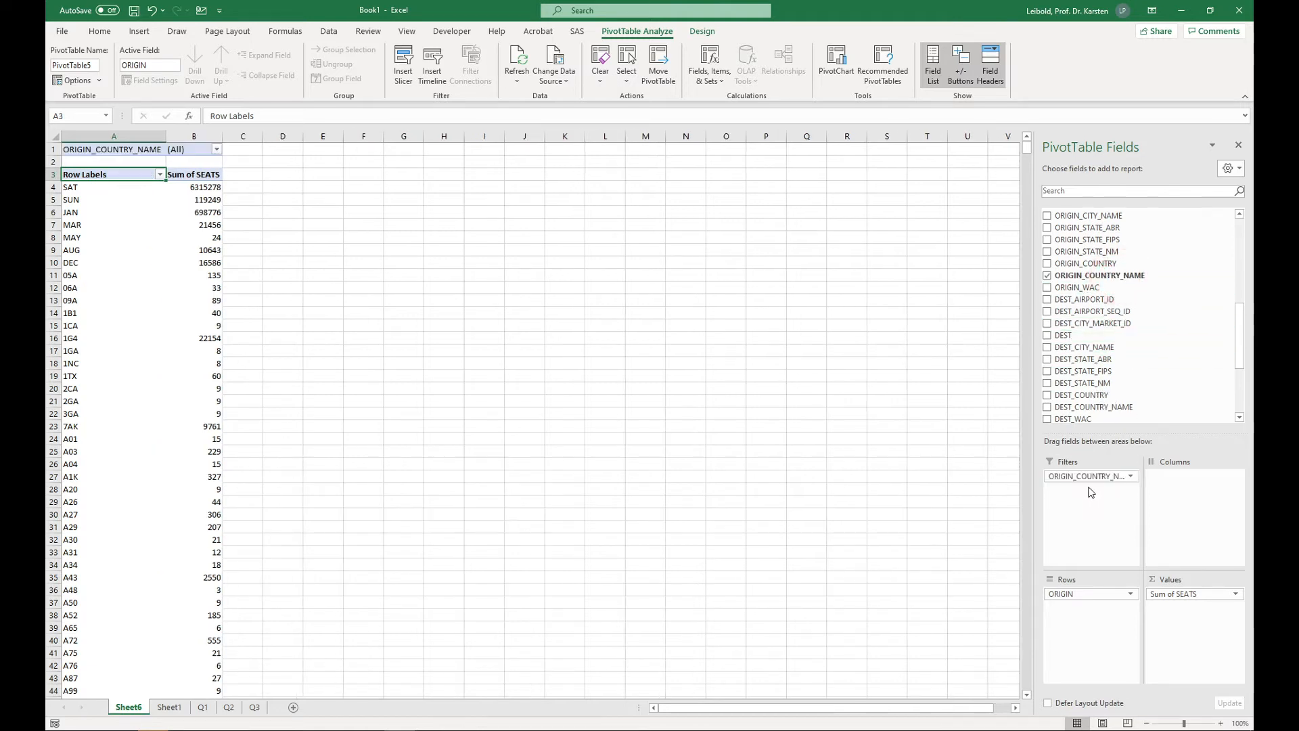
Step: Exclude United States from the ORIGIN_COUNTRY_NAME report filter, keeping all other countries selected
left_click(217, 149)
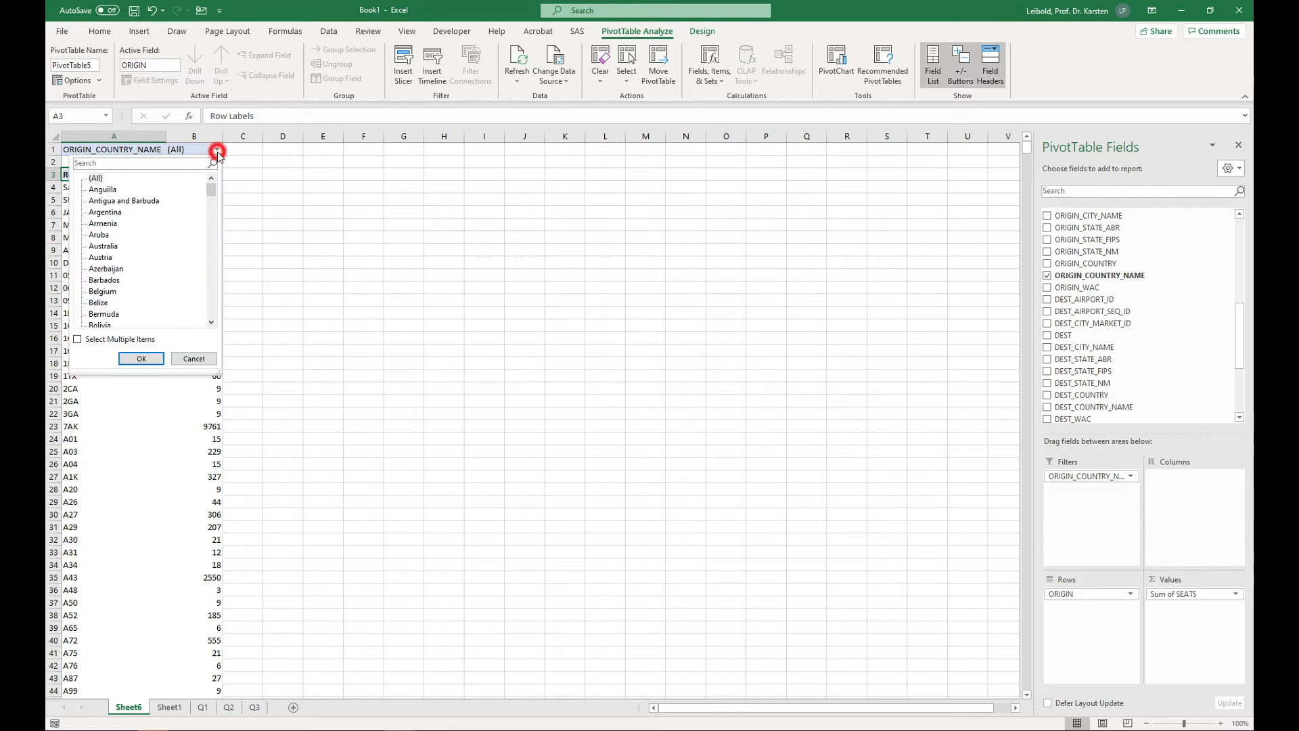
left_click(78, 340)
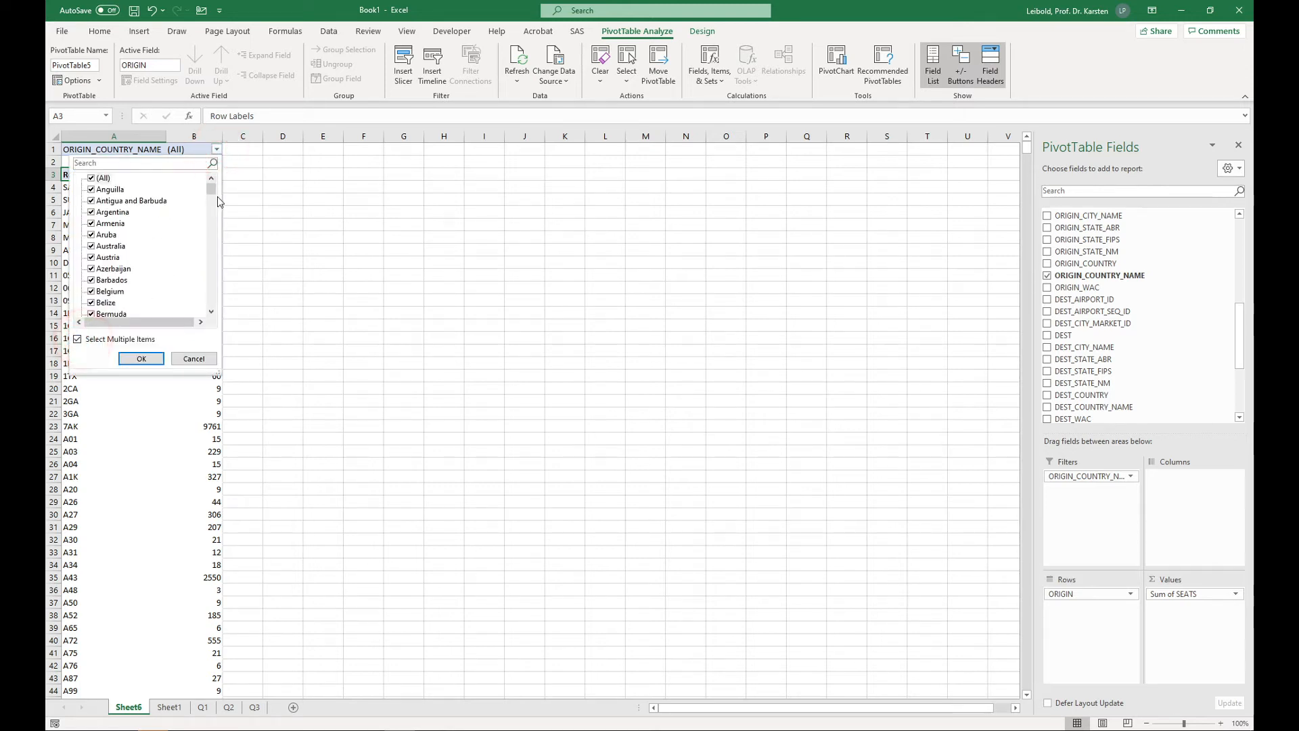
left_click_drag(211, 192, 203, 305)
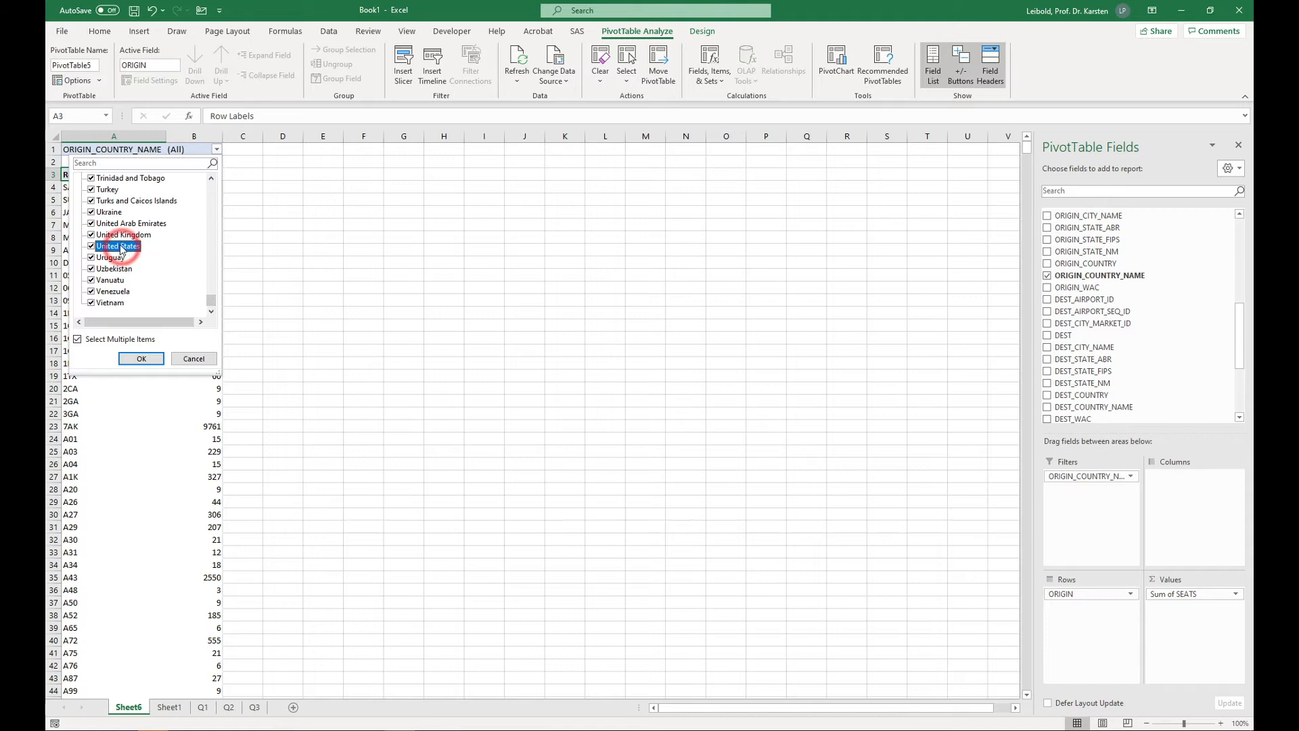
left_click(92, 246)
left_click(141, 358)
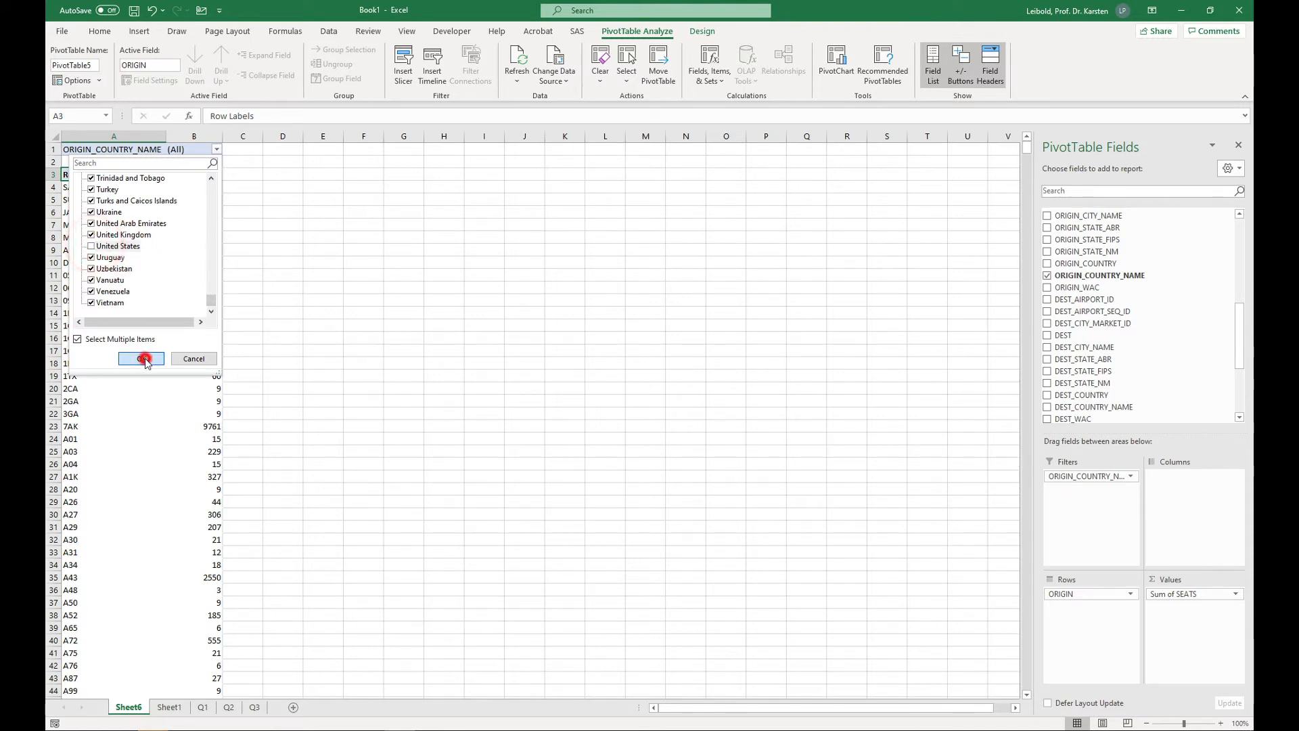
Step: Sort the origin airports by Sum of SEATS from largest to smallest and select the highest value
left_click(225, 203)
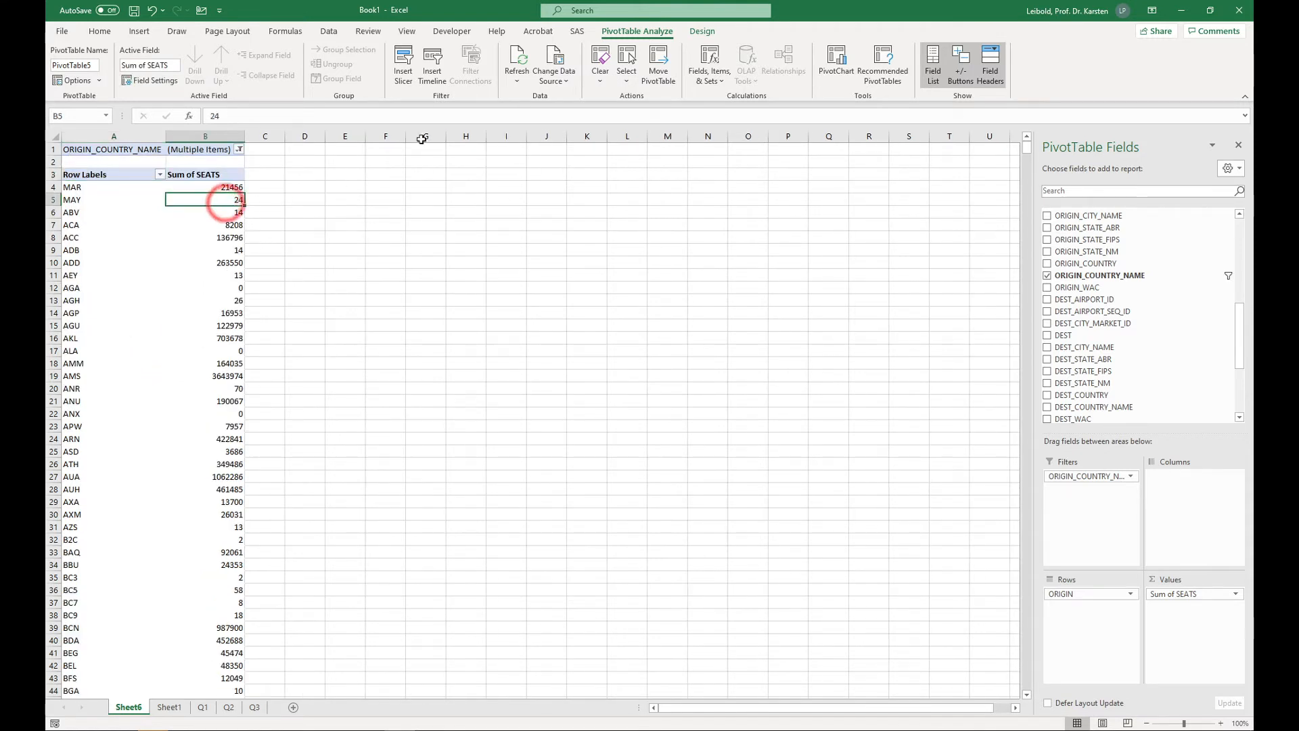
left_click(327, 31)
left_click(618, 73)
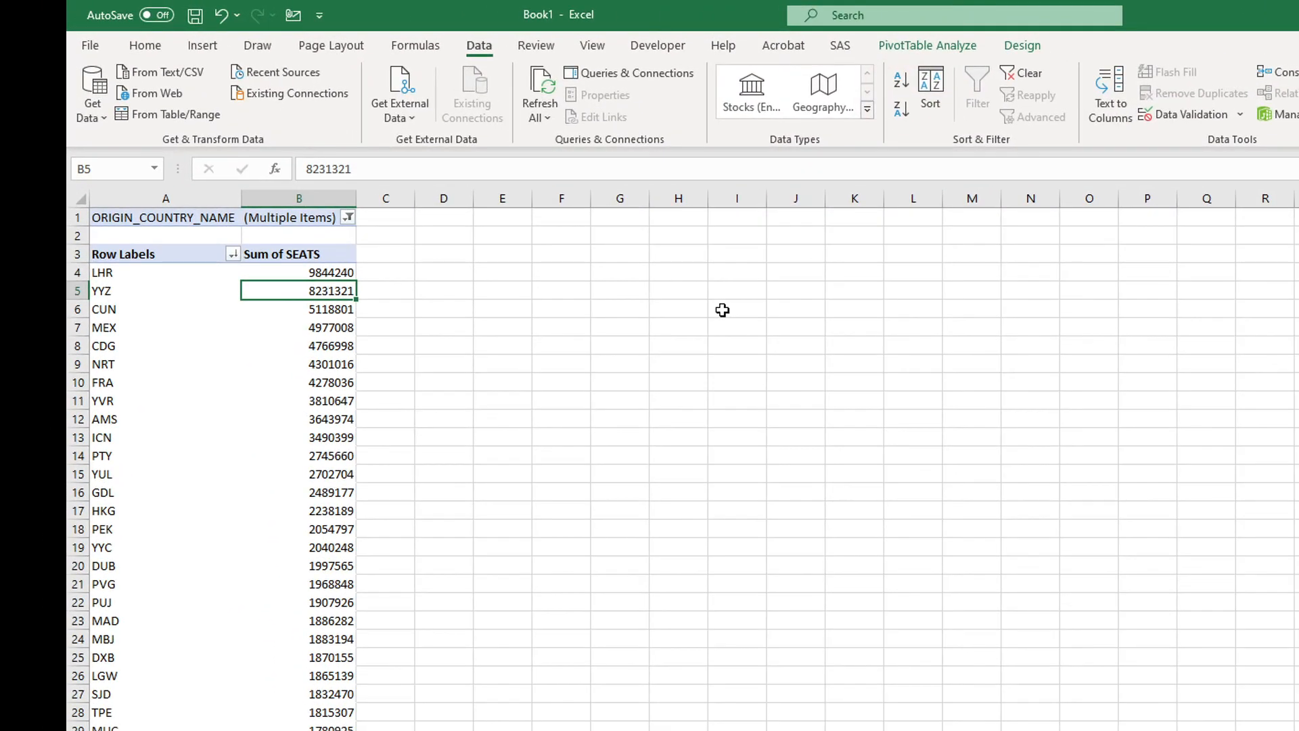
left_click(335, 272)
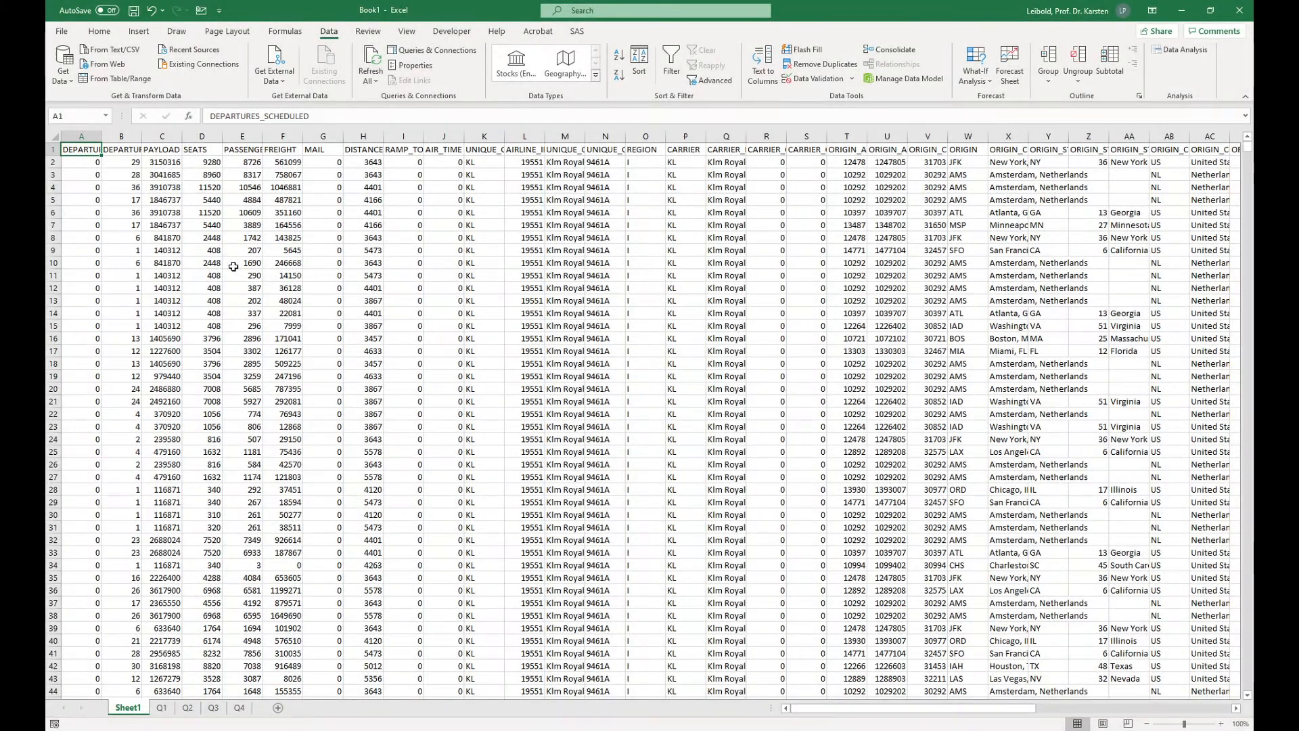
Step: Create another PivotTable on a new worksheet from the full Sheet1 data range A1:AY486388
key("ctrl+shift+End")
left_click(139, 32)
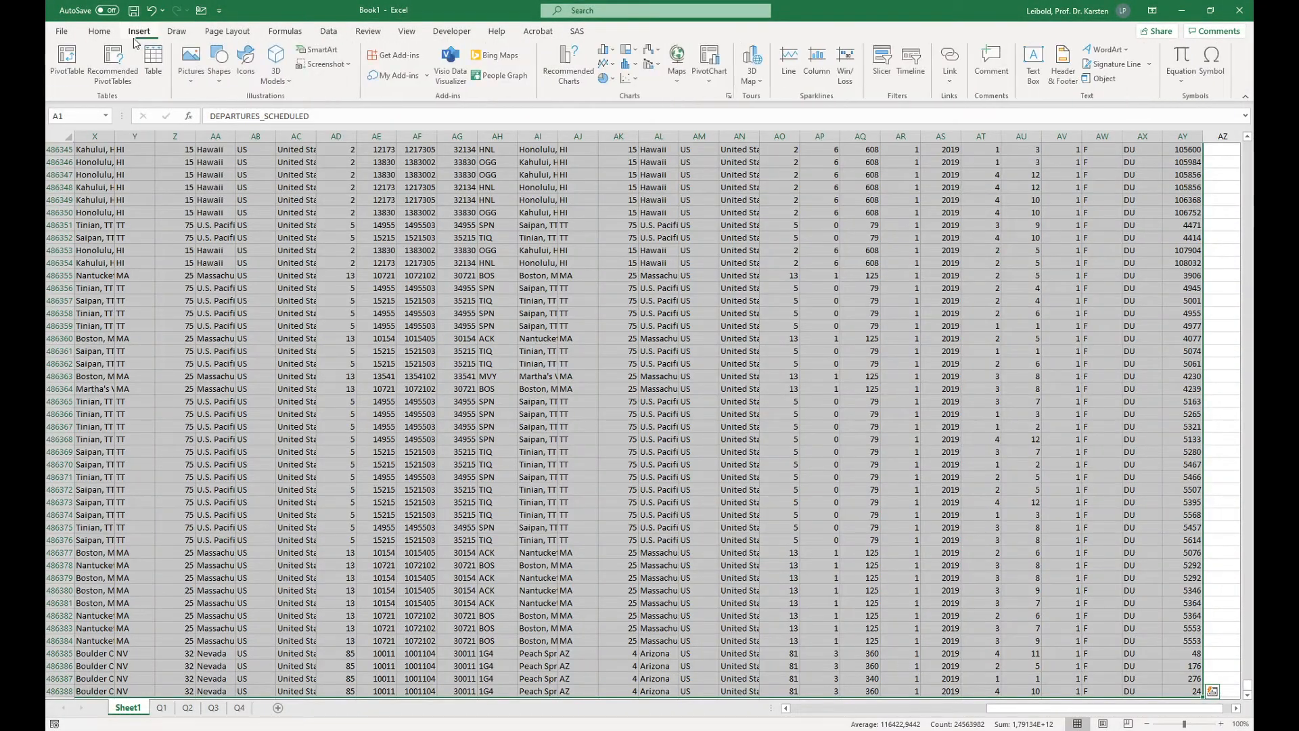
left_click(80, 62)
left_click(623, 398)
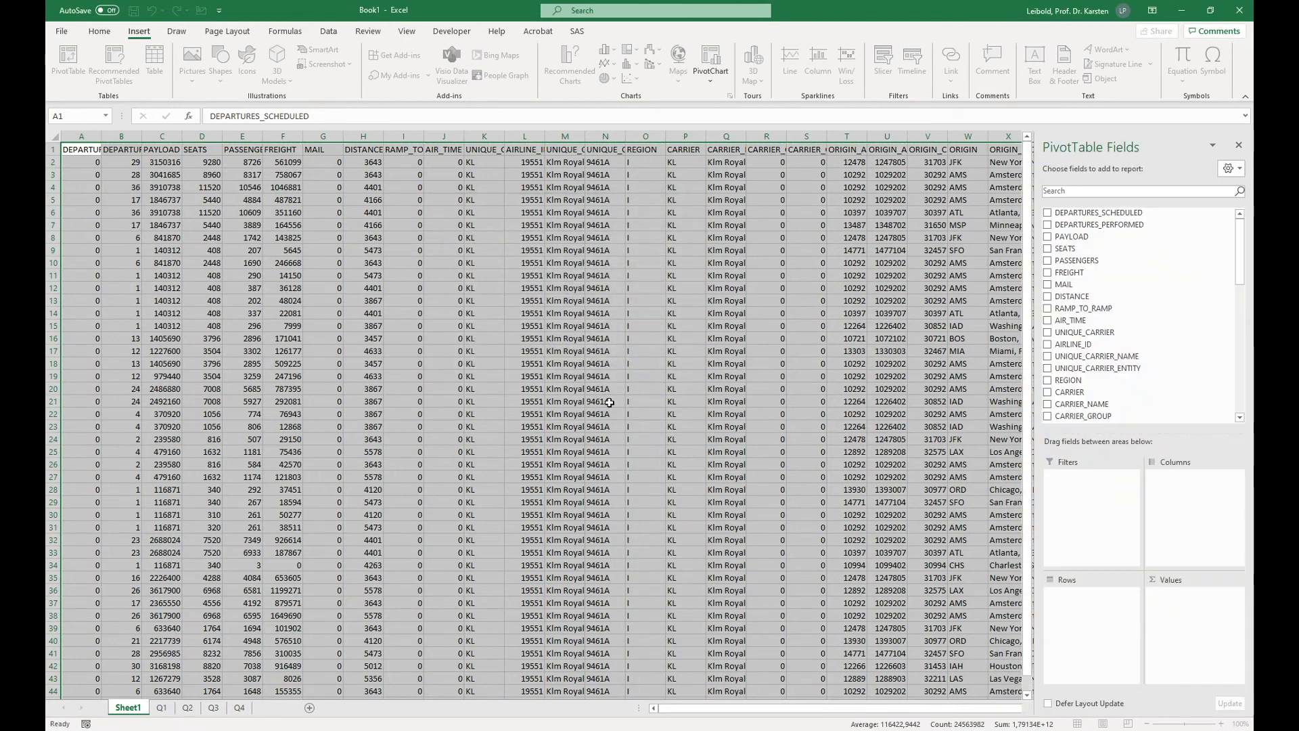
Step: Set up the PivotTable with ORIGIN_COUNTRY_NAME and DEST_STATE_NM as report filters and the sum of SEATS as values
scroll(1143, 242, "down", 5)
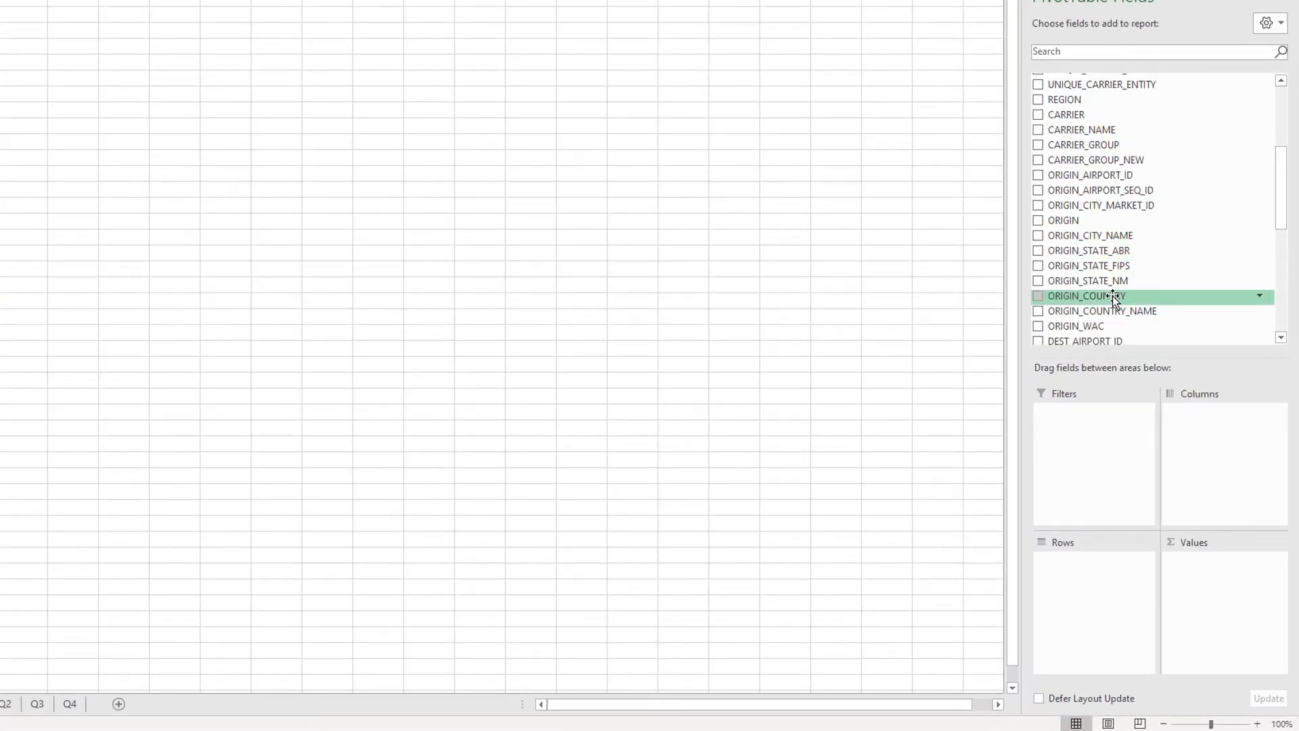
left_click_drag(1113, 312, 1094, 426)
scroll(1107, 281, "down", 5)
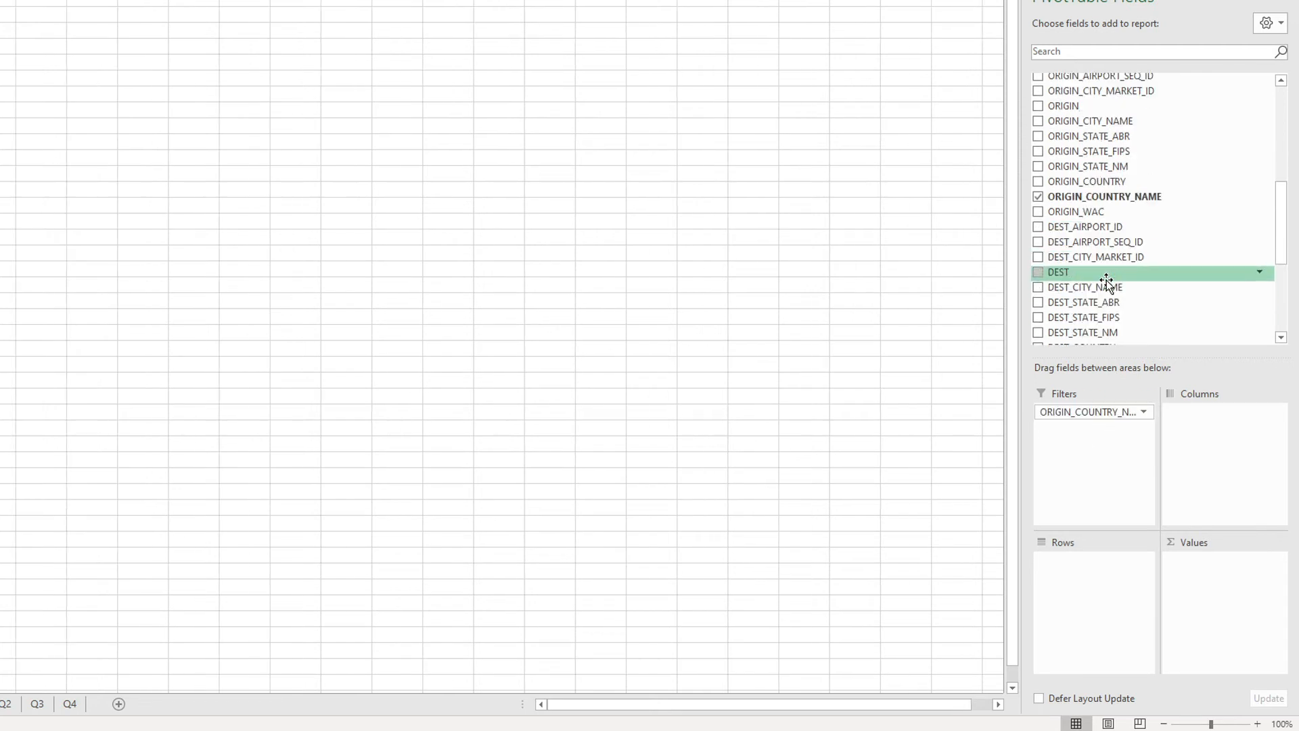
scroll(1106, 282, "down", 2)
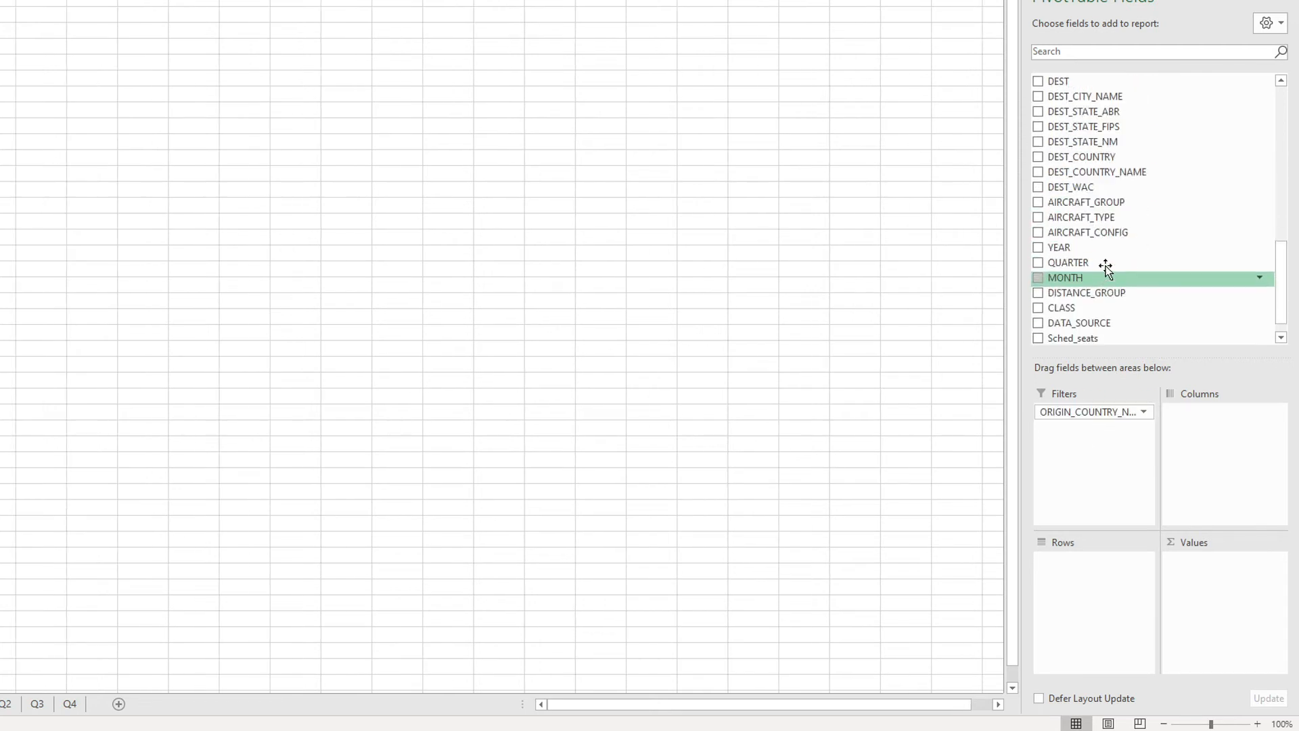
left_click_drag(1085, 144, 1074, 424)
scroll(1080, 233, "up", 9)
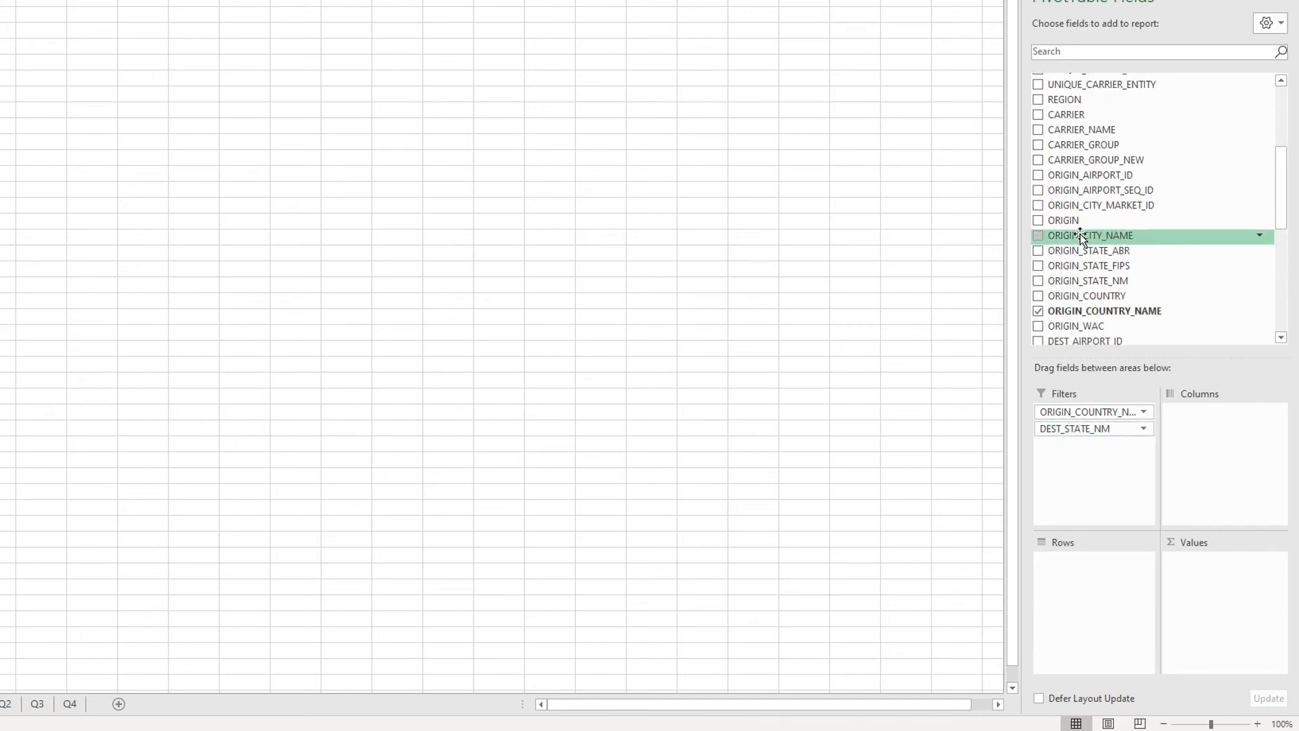
left_click_drag(1063, 124, 1200, 584)
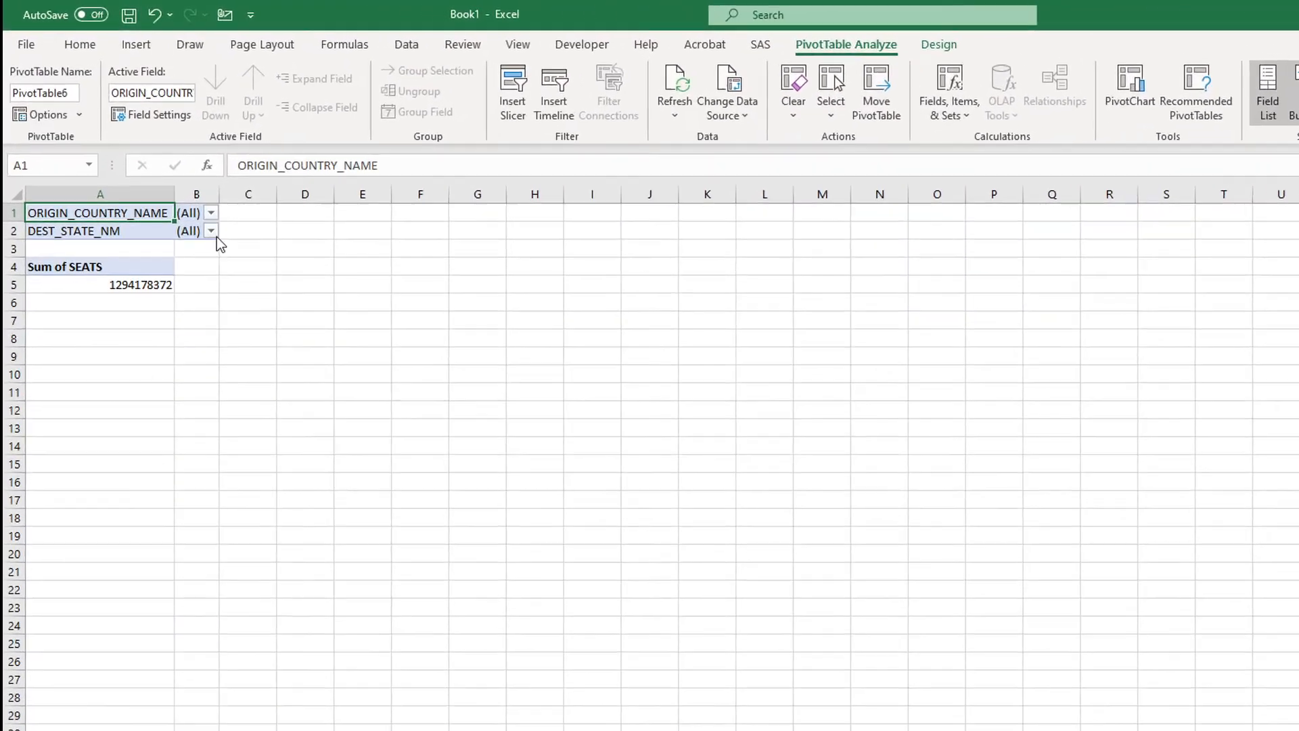
Step: Filter the PivotTable's DEST_STATE_NM to Hawaii
left_click(45, 70)
left_click(184, 257)
type("Hawa")
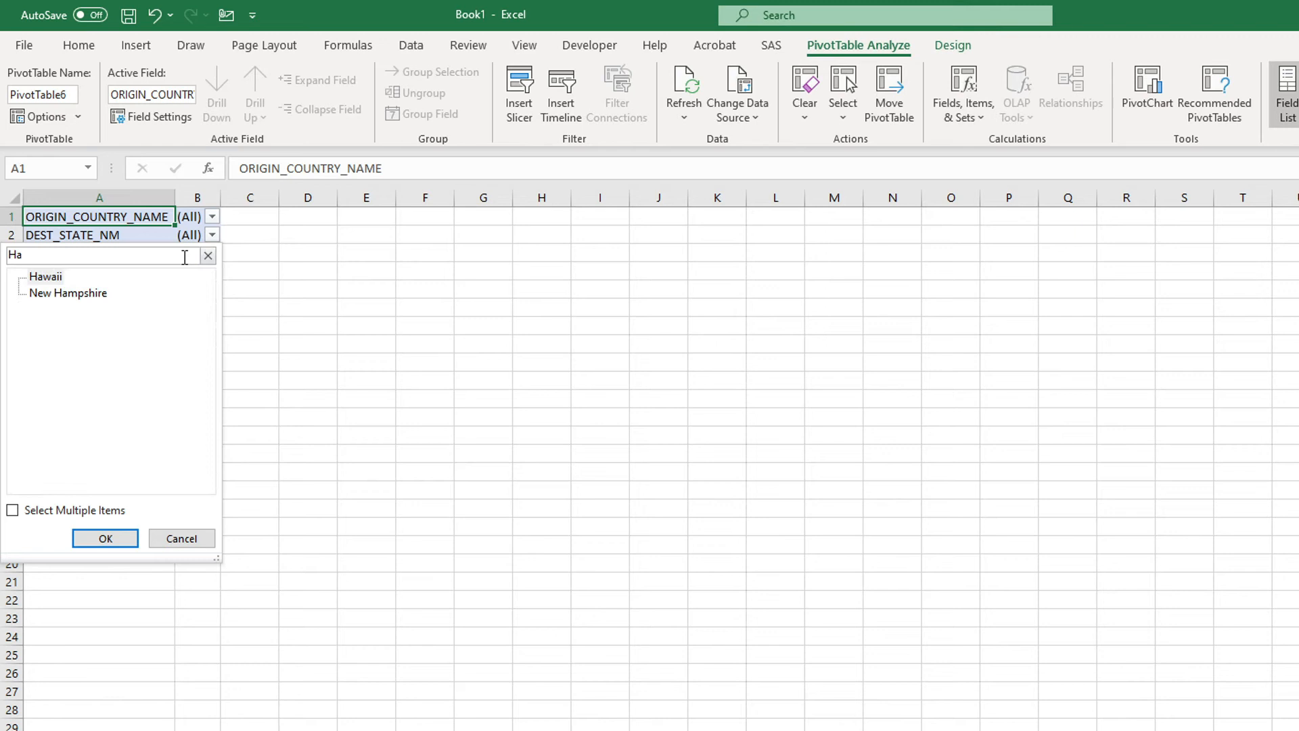
left_click(106, 540)
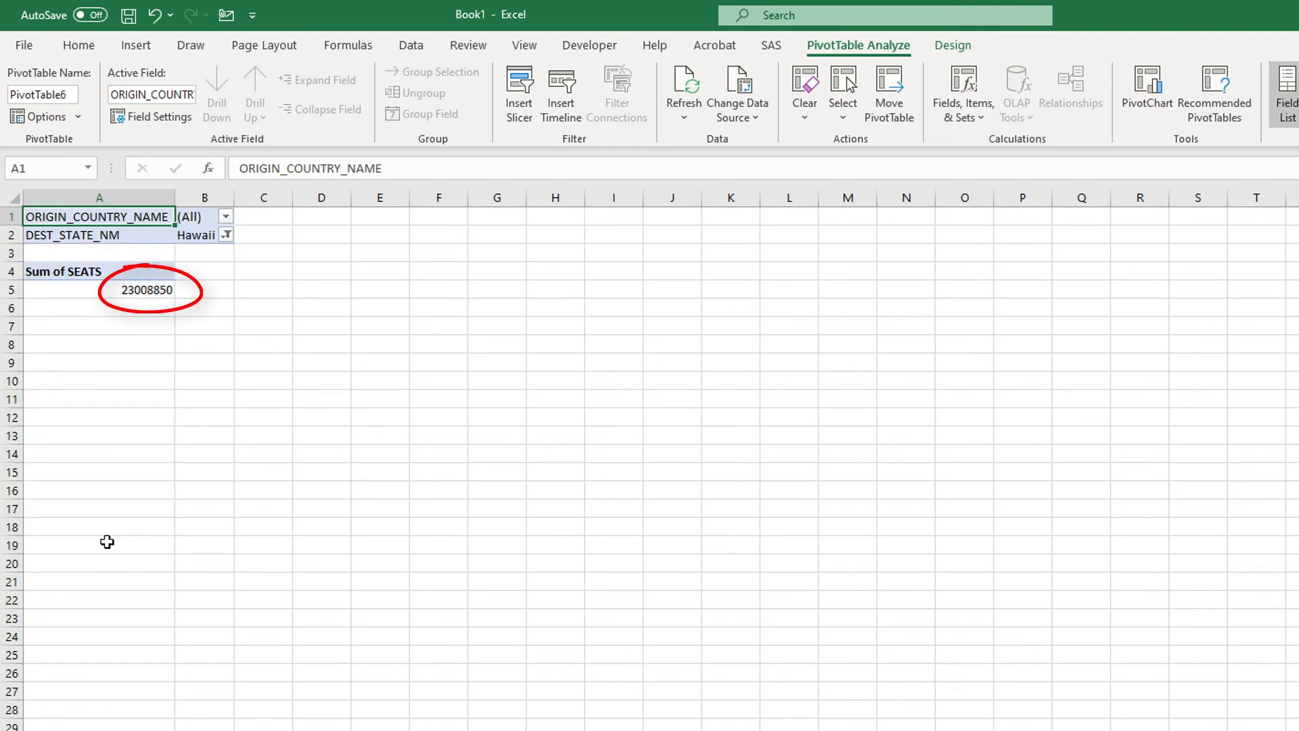
Step: Restrict the Hawaii seats total to flights whose ORIGIN_COUNTRY_NAME is United States
left_click(225, 216)
left_click(170, 239)
type("united")
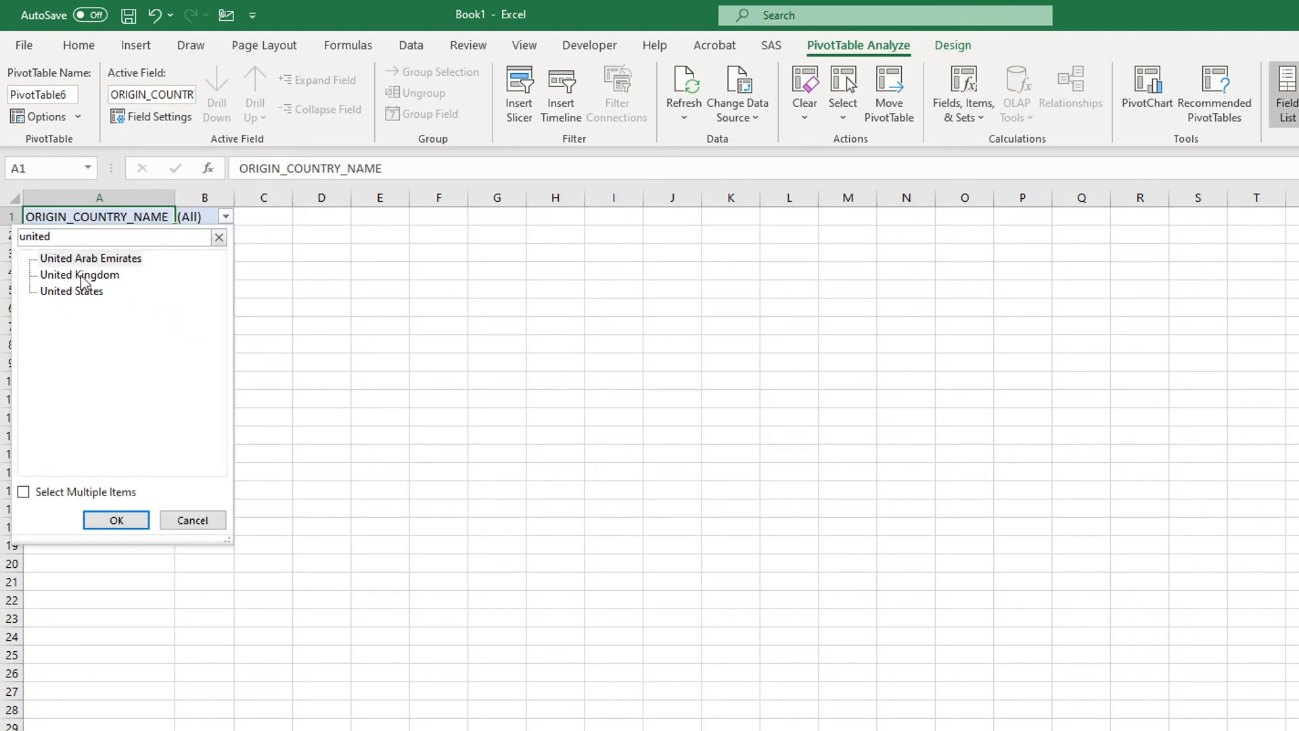
left_click(73, 291)
left_click(123, 521)
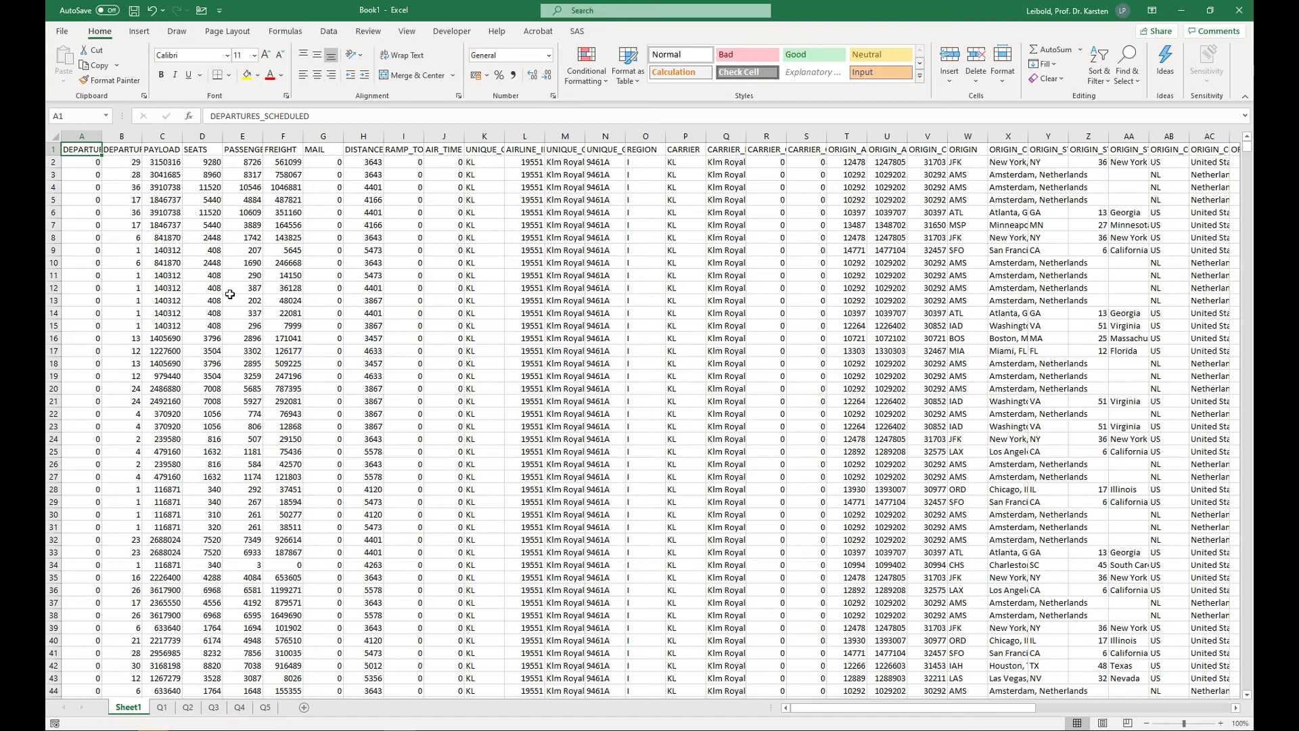
Step: Create a PivotTable on a new worksheet from Sheet1!$A$1:$AY$486388 with the data added to the Data Model
key("ctrl+shift+End")
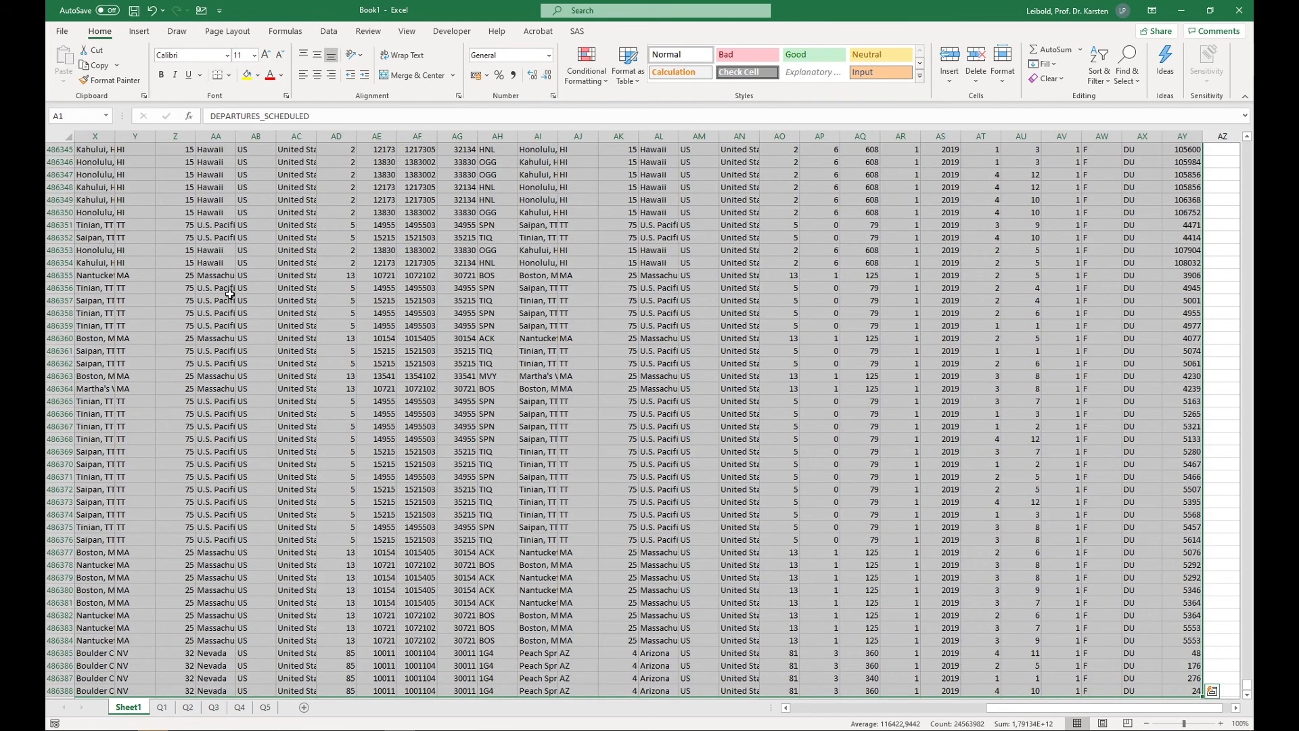
left_click(138, 31)
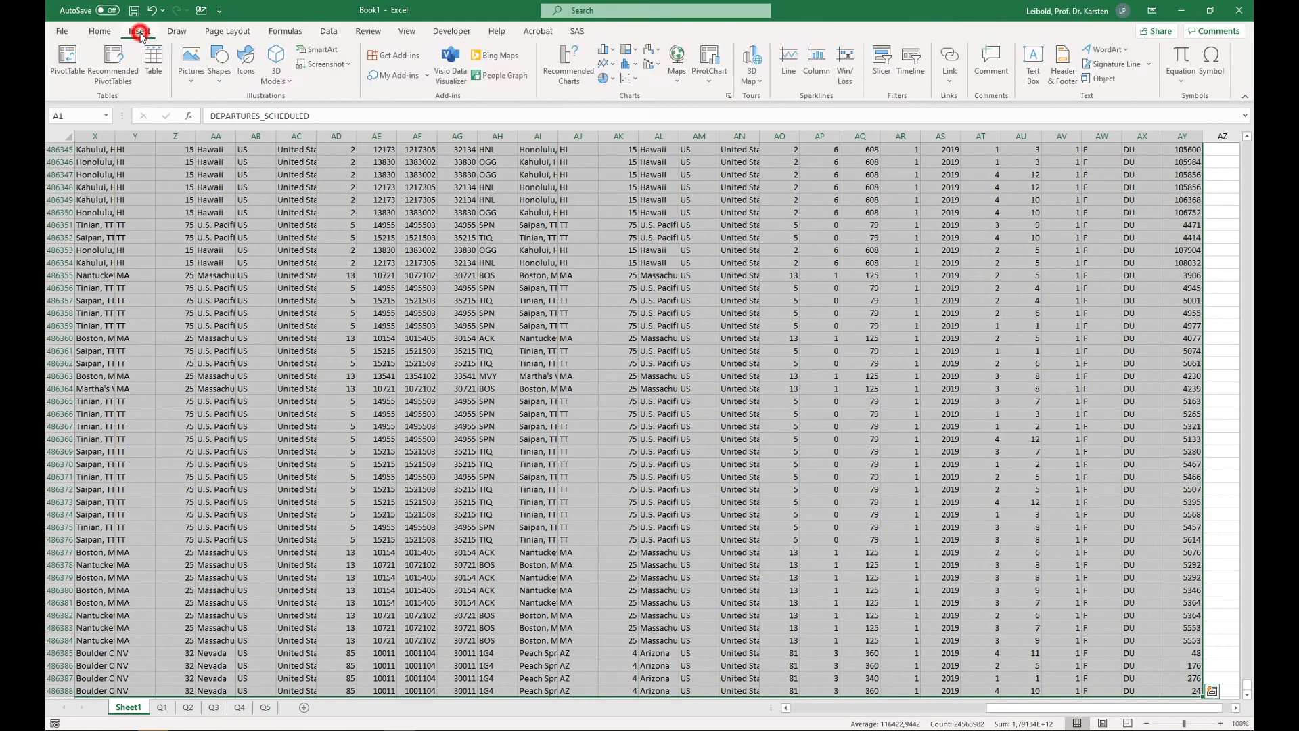
left_click(69, 54)
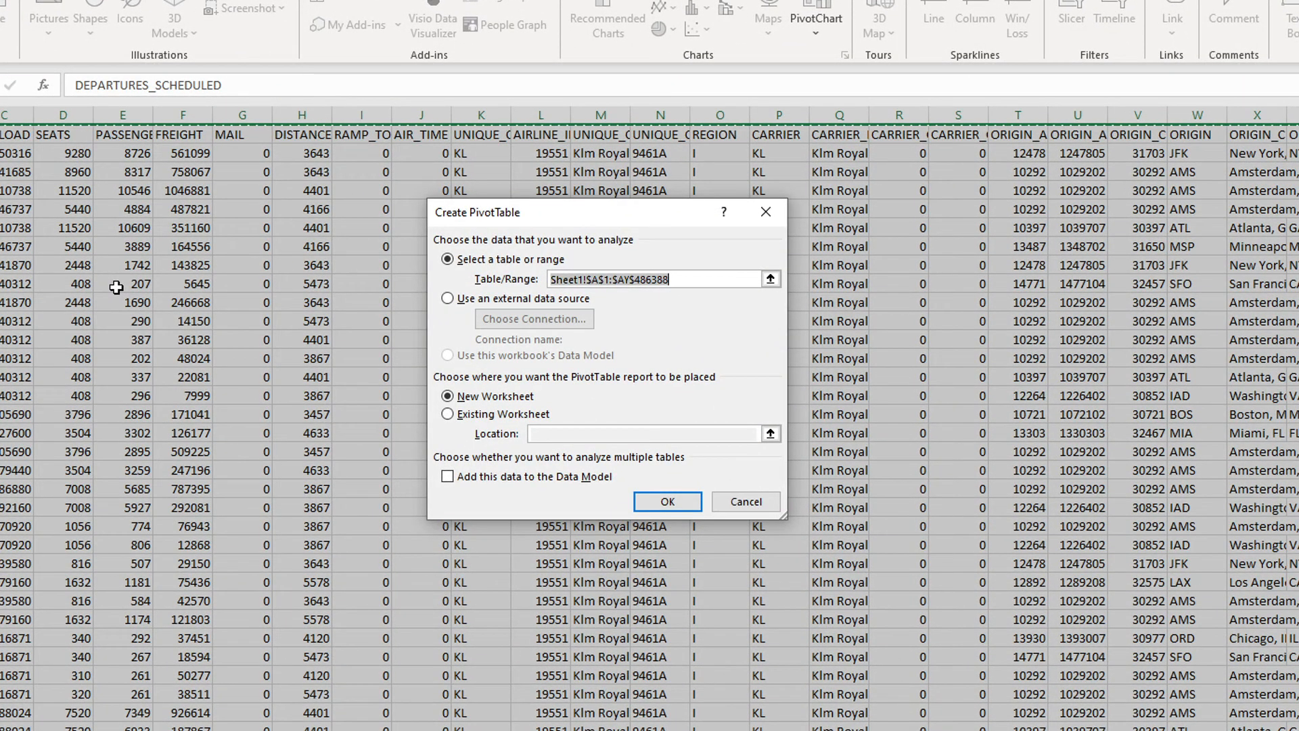
left_click(447, 476)
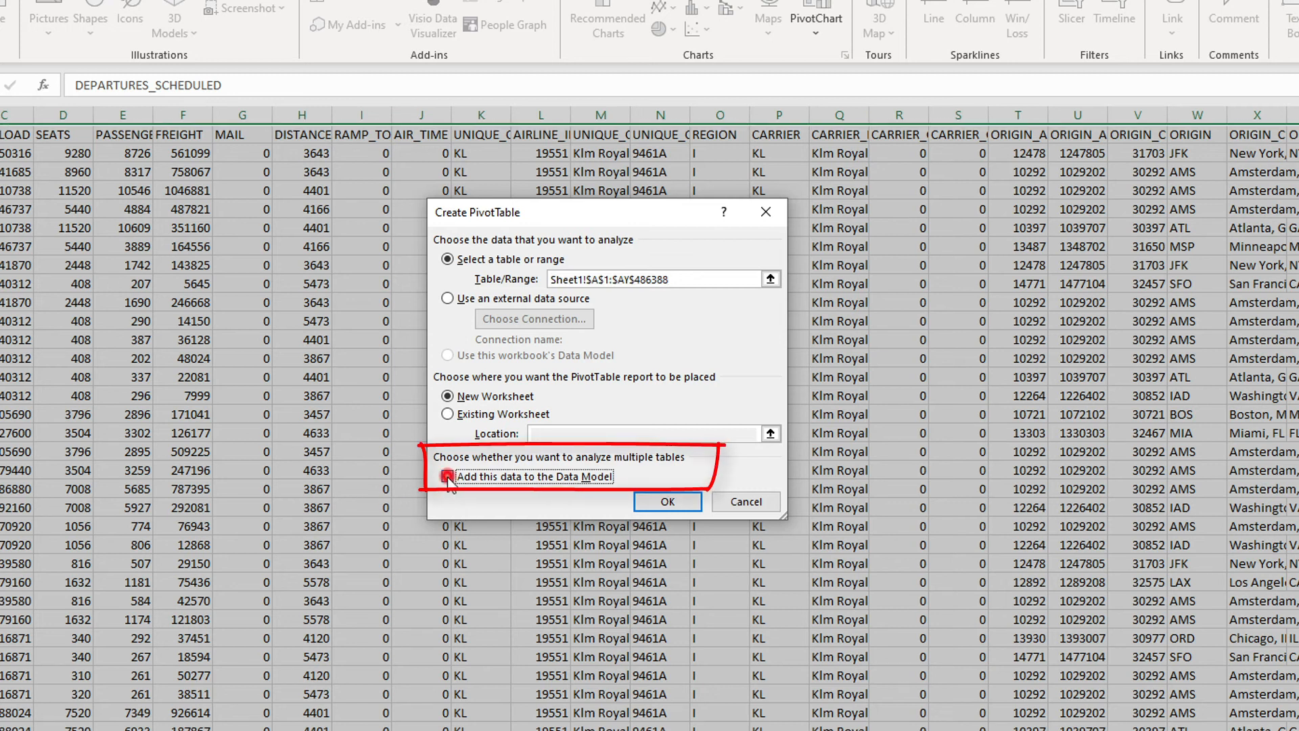
left_click(665, 504)
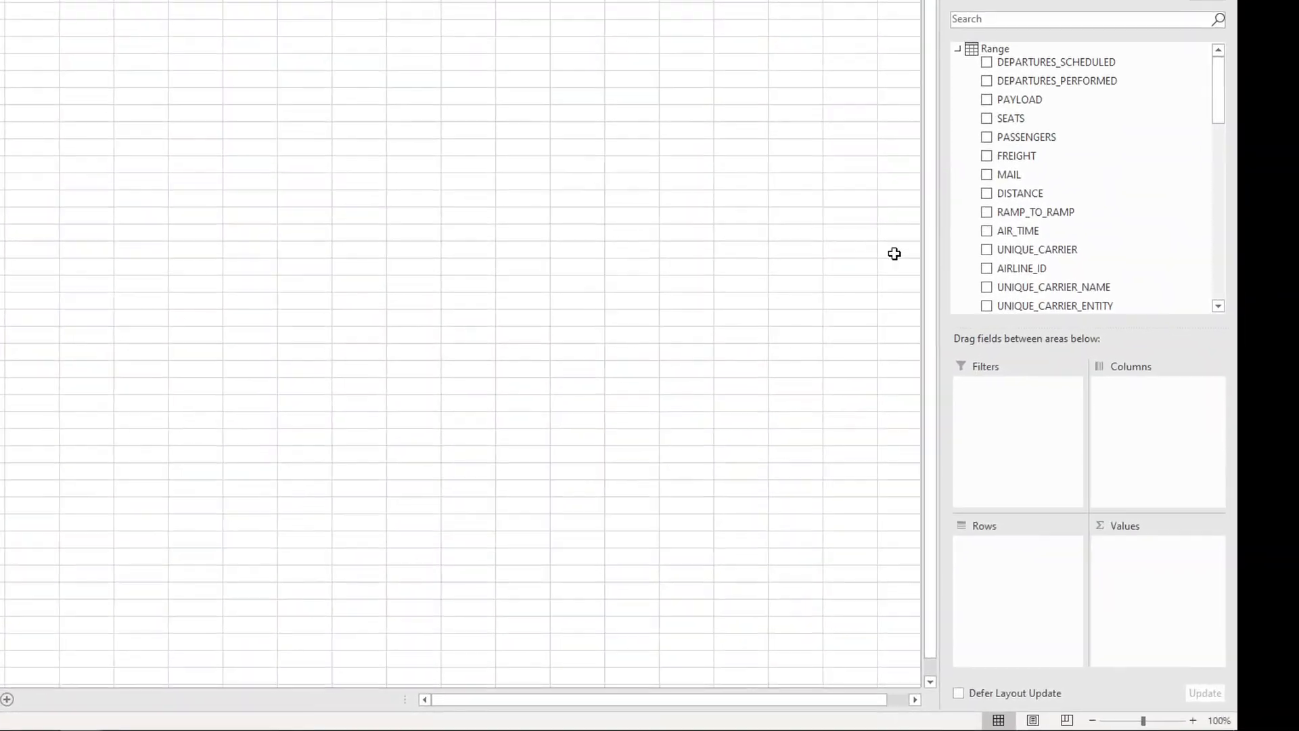
Step: Set up the Data Model PivotTable with ORIGIN_COUNTRY_NAME as rows and the count of ORIGIN as values
scroll(1155, 213, "down", 7)
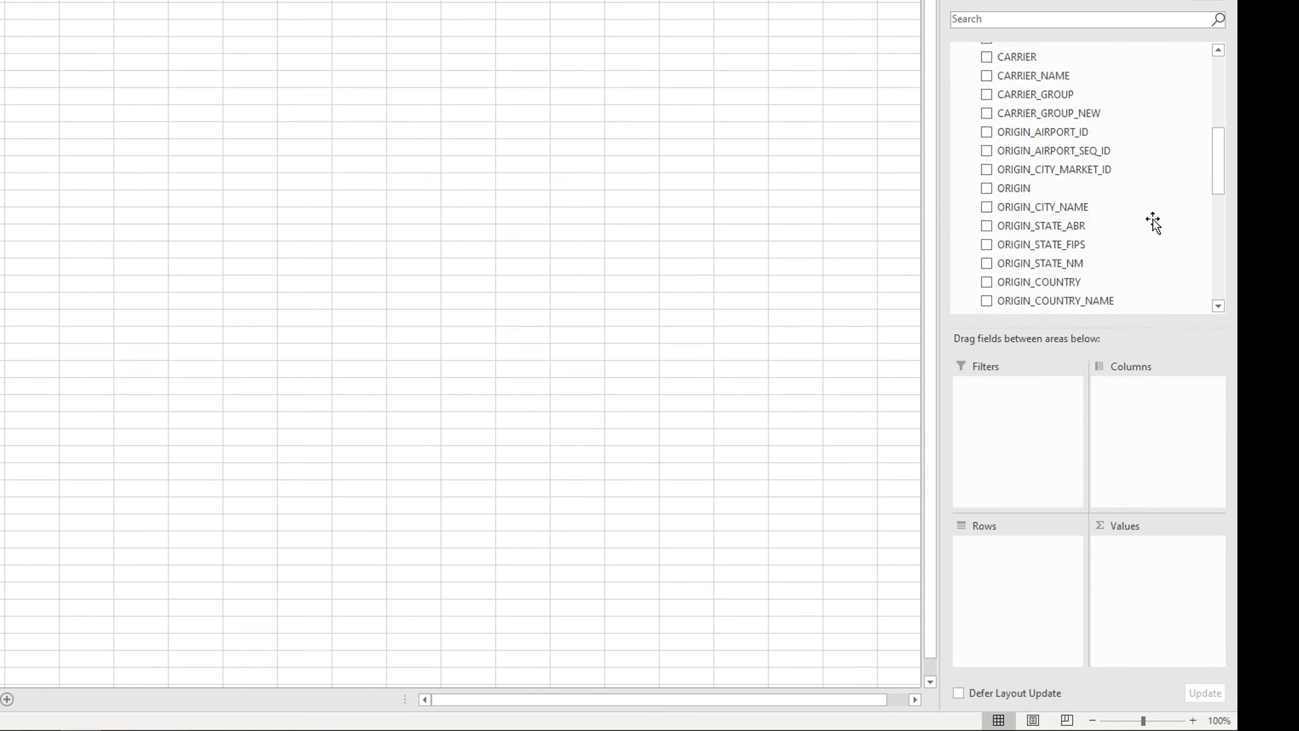
scroll(1147, 225, "down", 1)
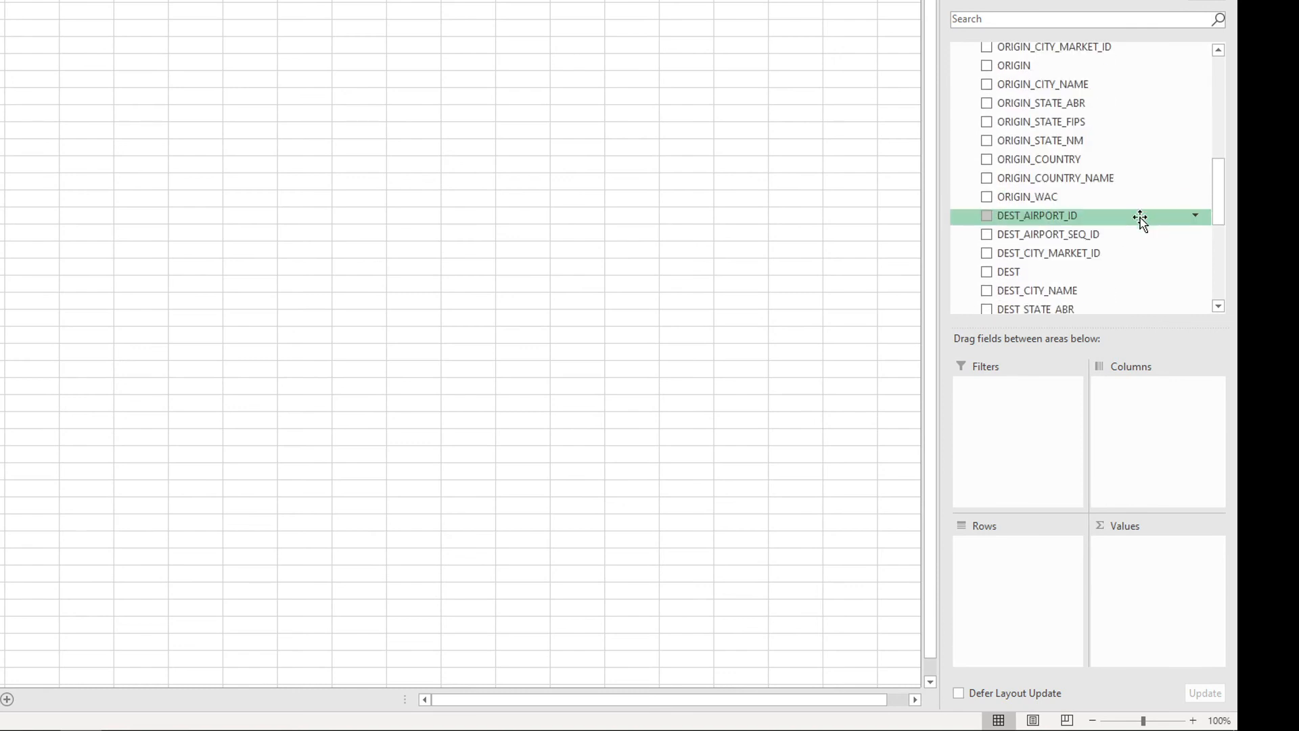
left_click_drag(1082, 178, 1023, 571)
left_click_drag(1000, 53, 1141, 586)
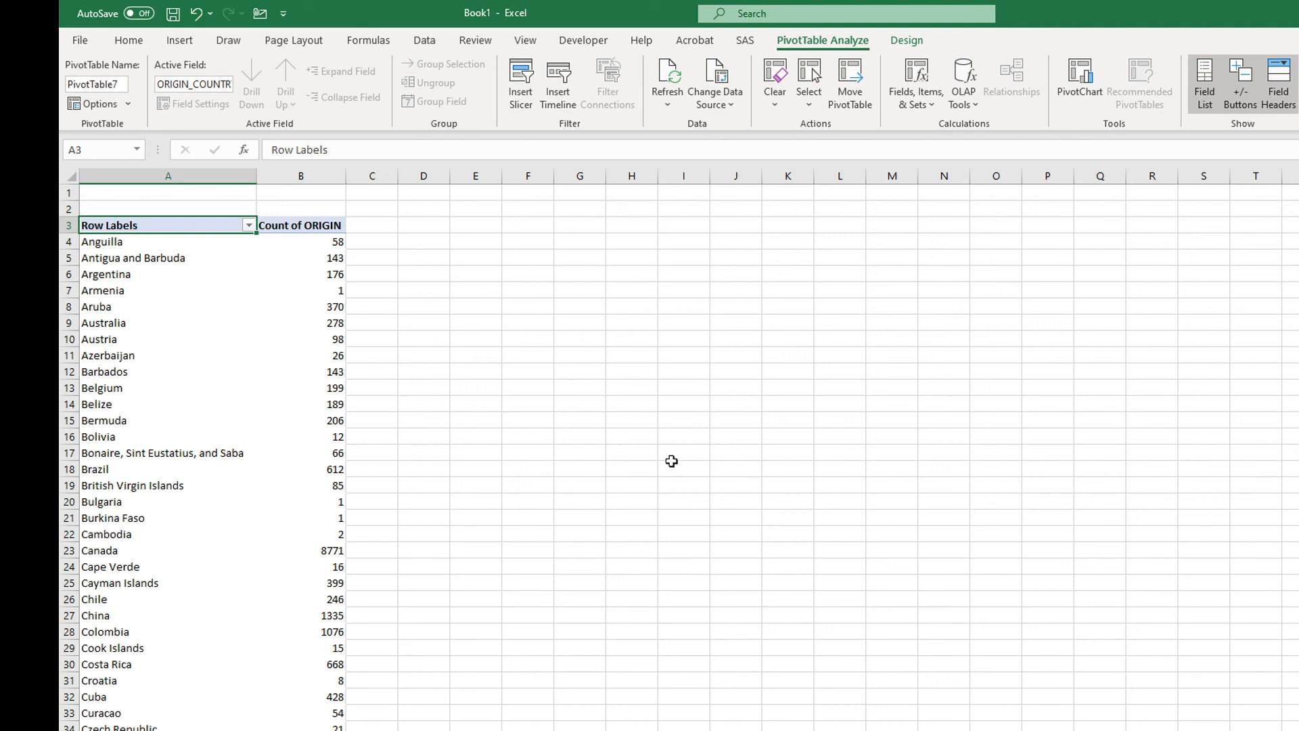
Step: Change the summary calculation of the ORIGIN value field to Distinct Count
right_click(310, 357)
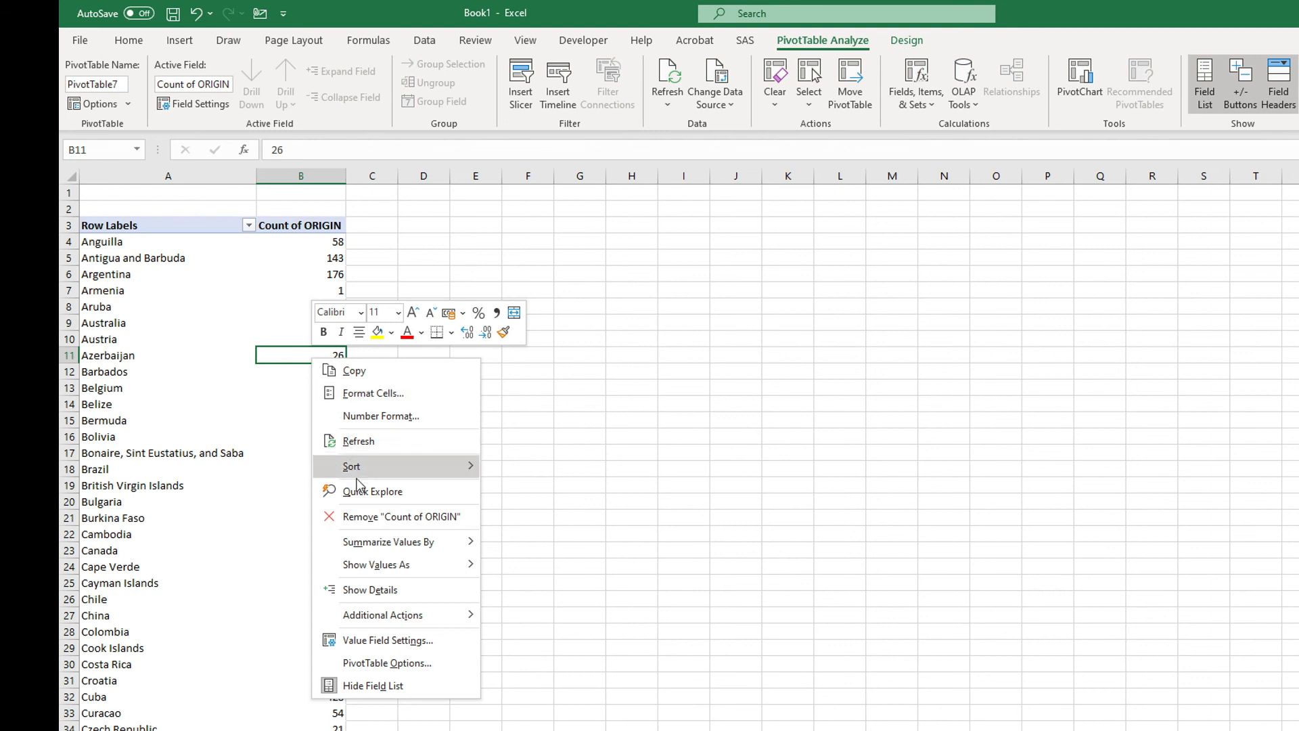
left_click(387, 640)
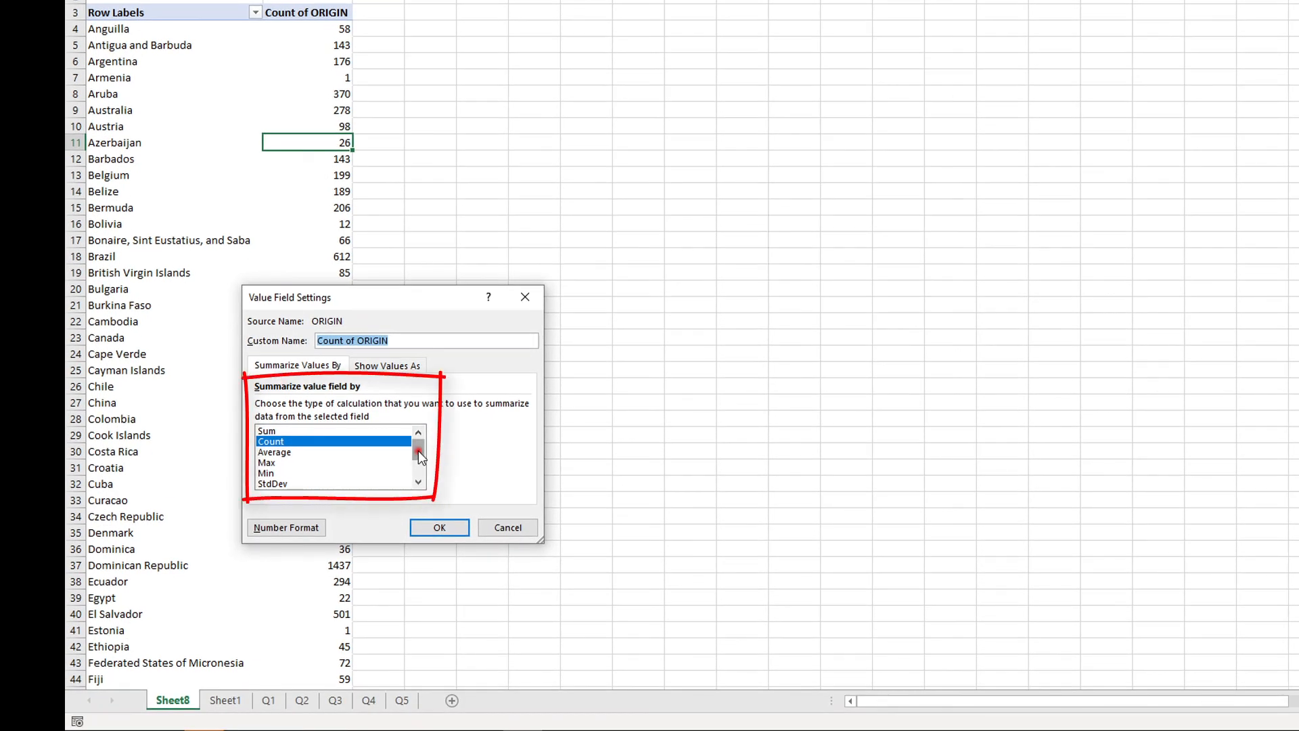
left_click_drag(418, 451, 419, 482)
left_click(306, 484)
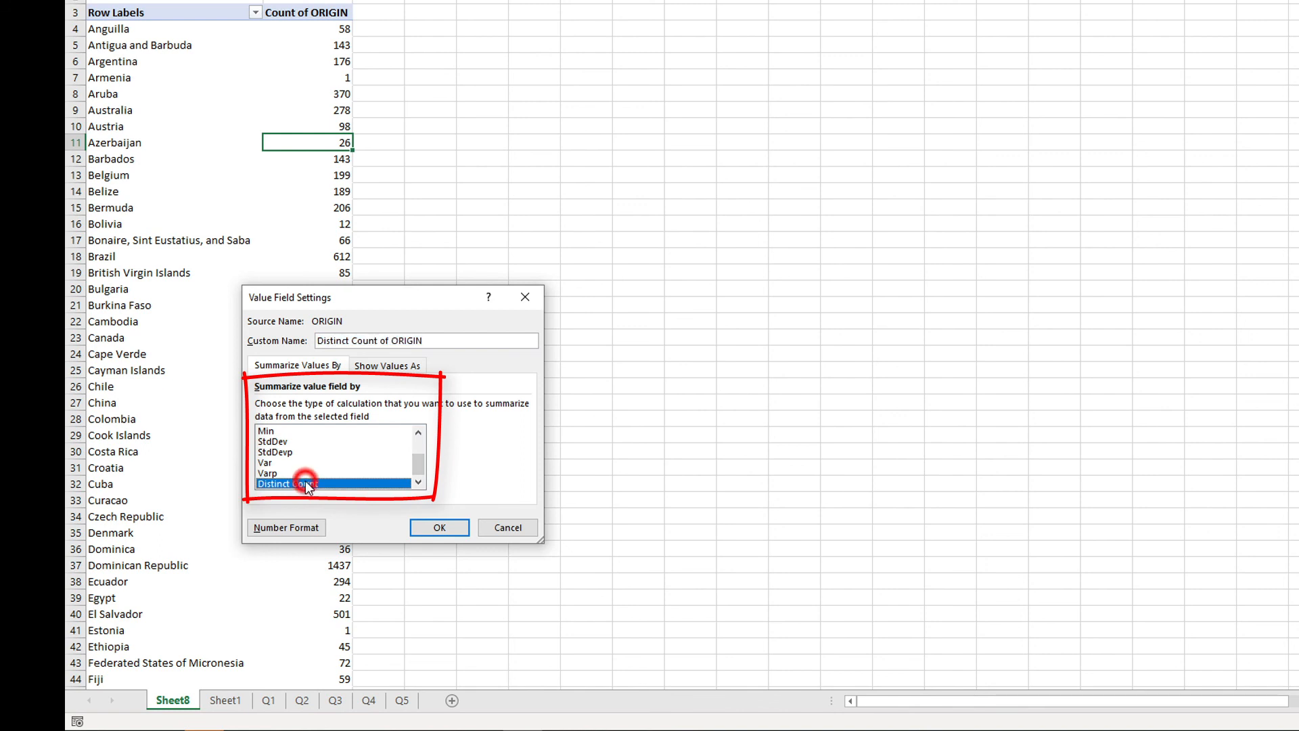
left_click(438, 527)
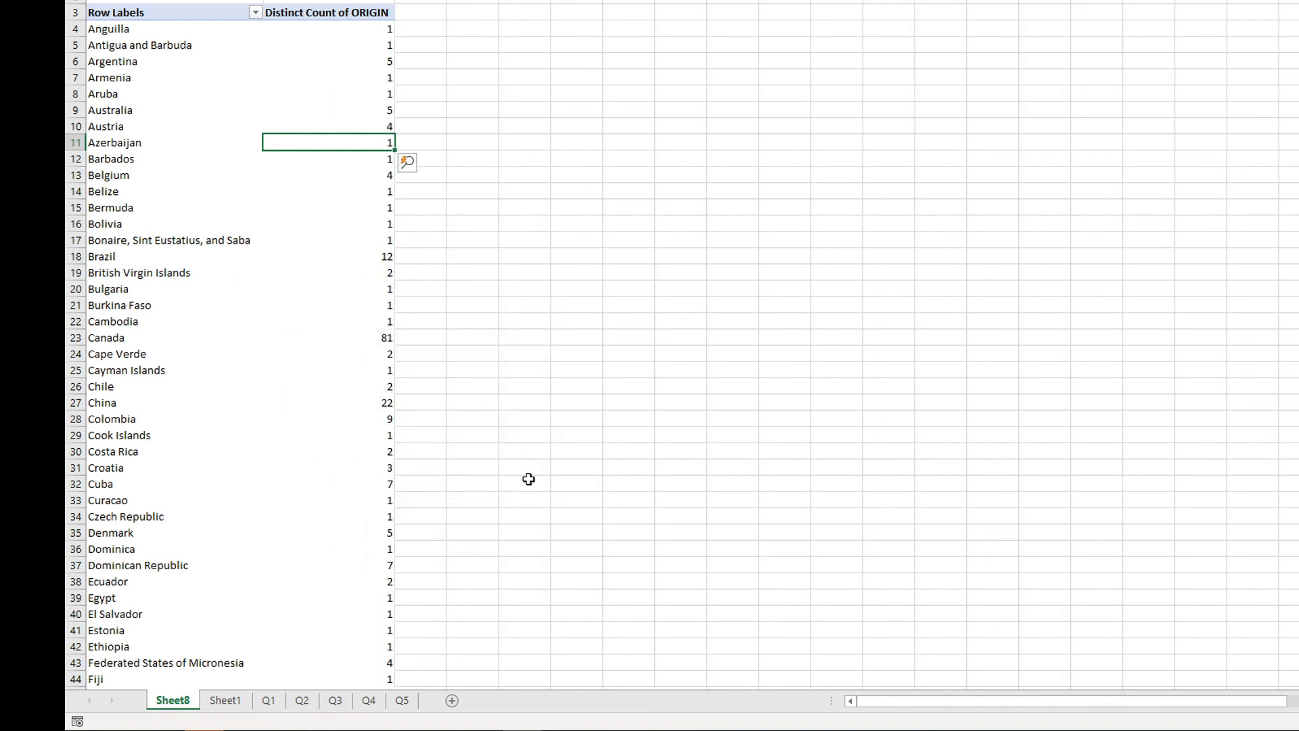